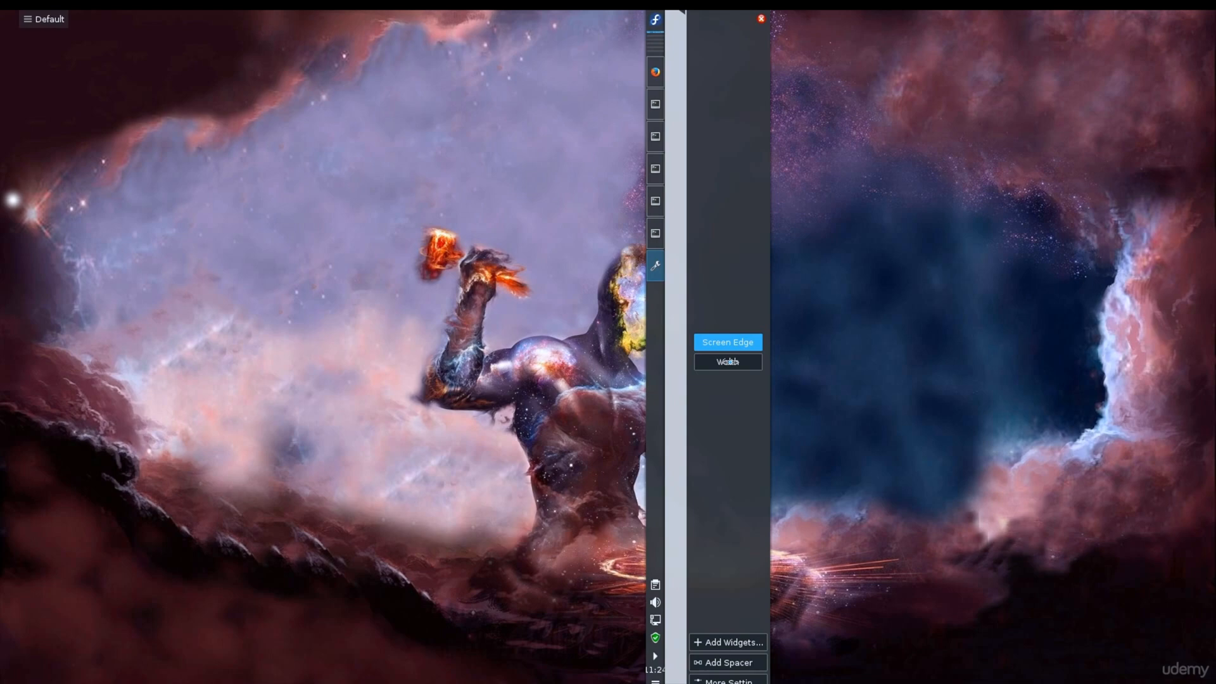
Step: Move the desktop panel to the bottom screen edge and increase its height slightly
drag(729, 361, 727, 363)
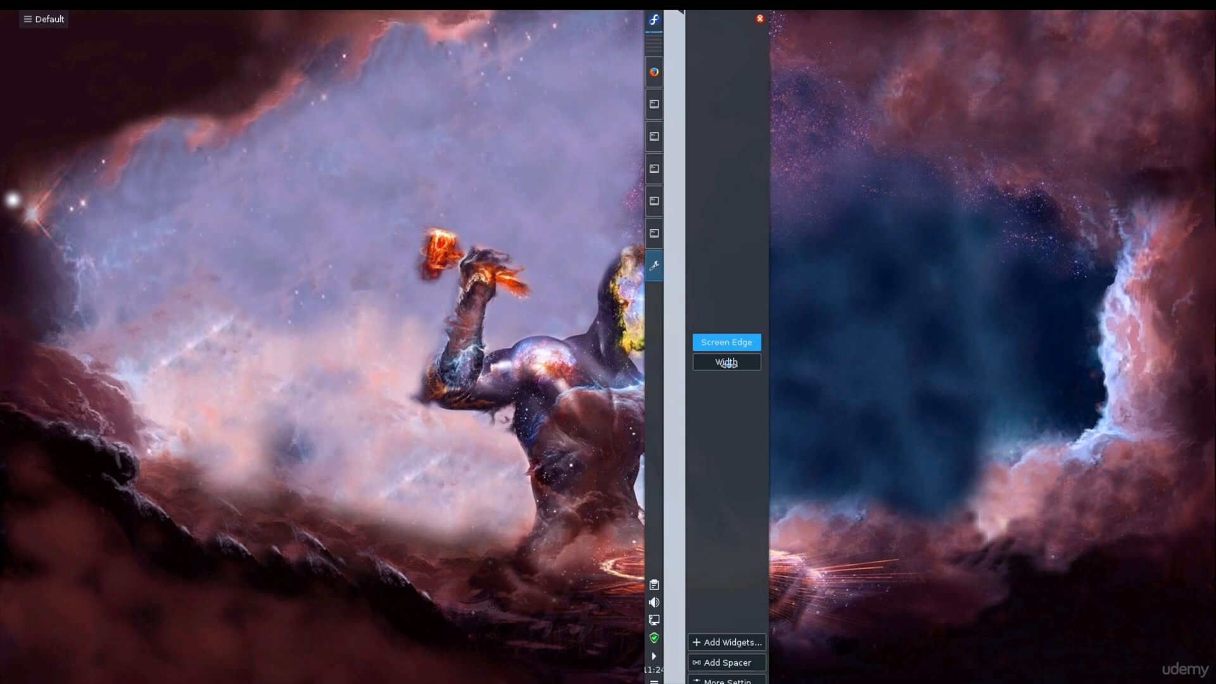
drag(727, 363, 659, 660)
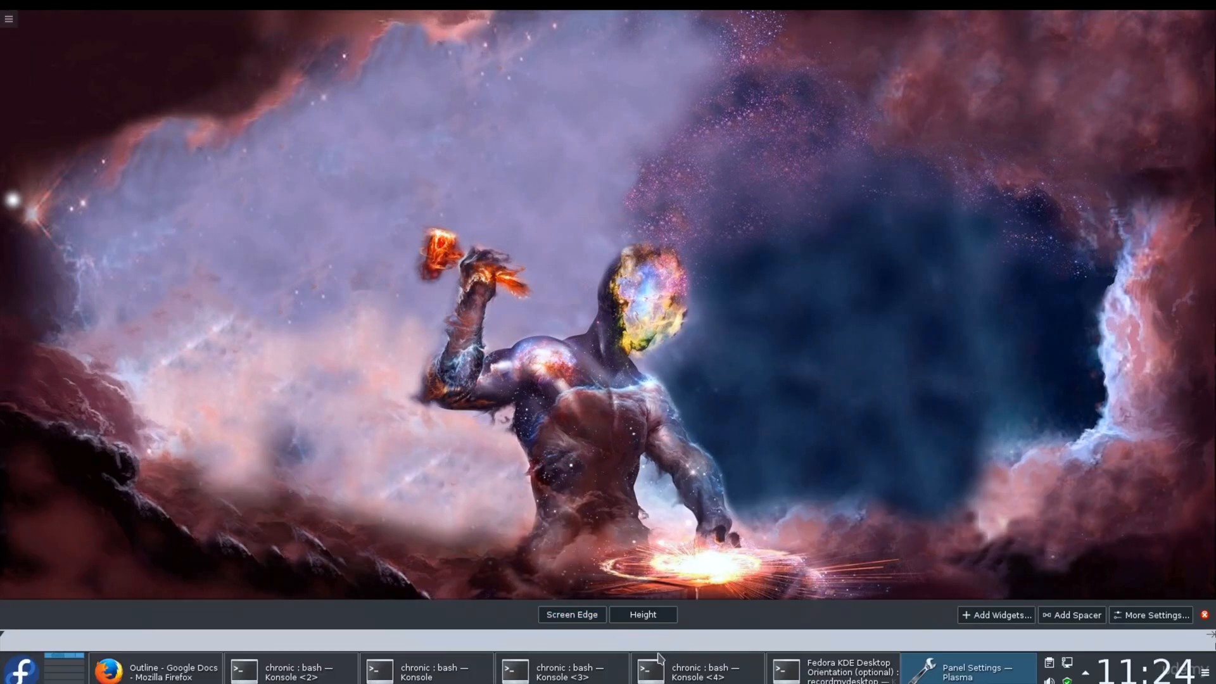
drag(641, 614, 666, 613)
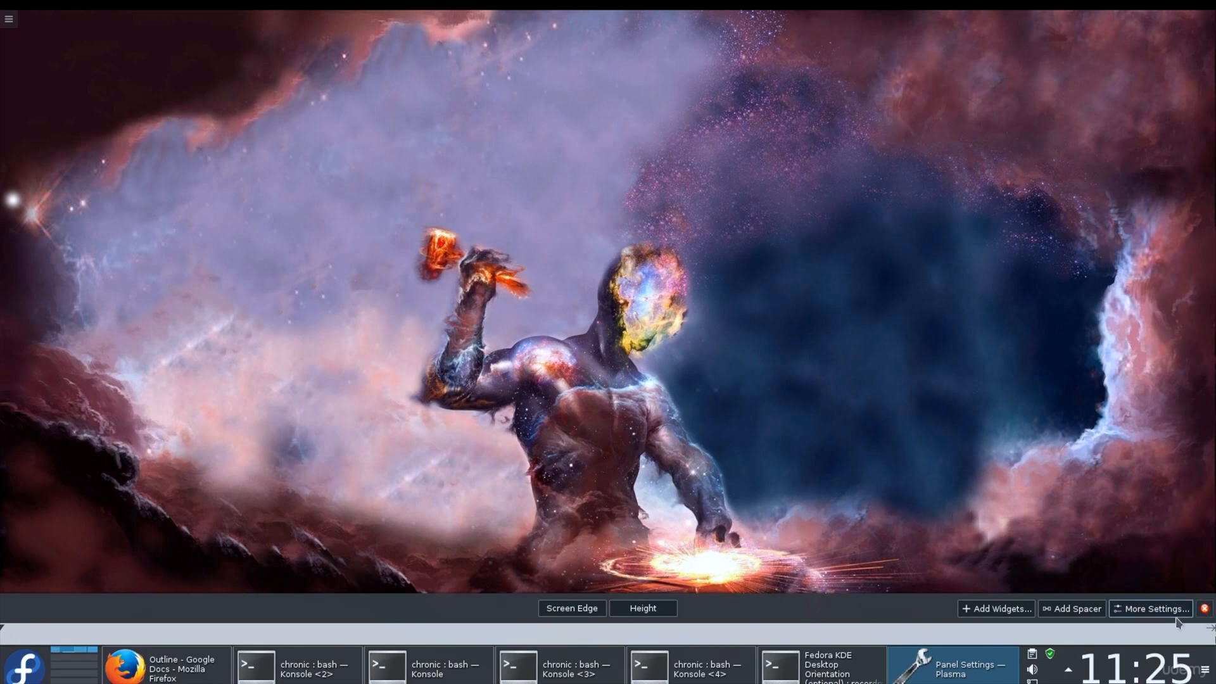
Step: Switch the panel's visibility to Always Visible and return it to Auto Hide
click(1137, 612)
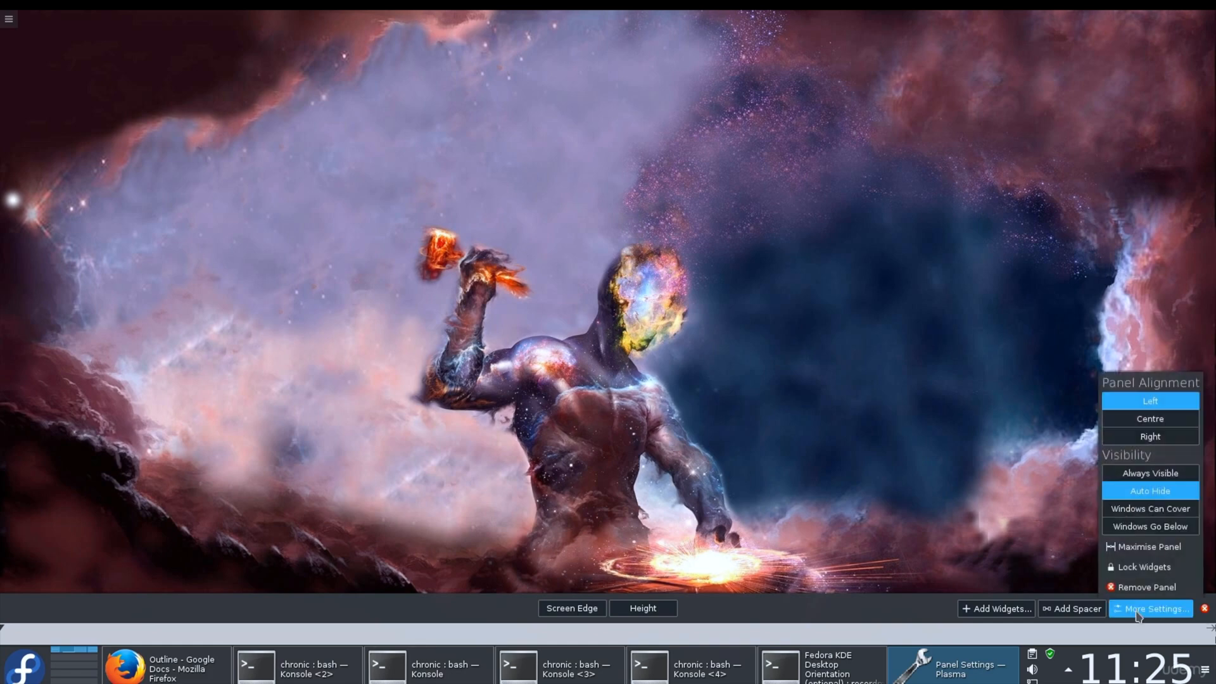
click(1161, 476)
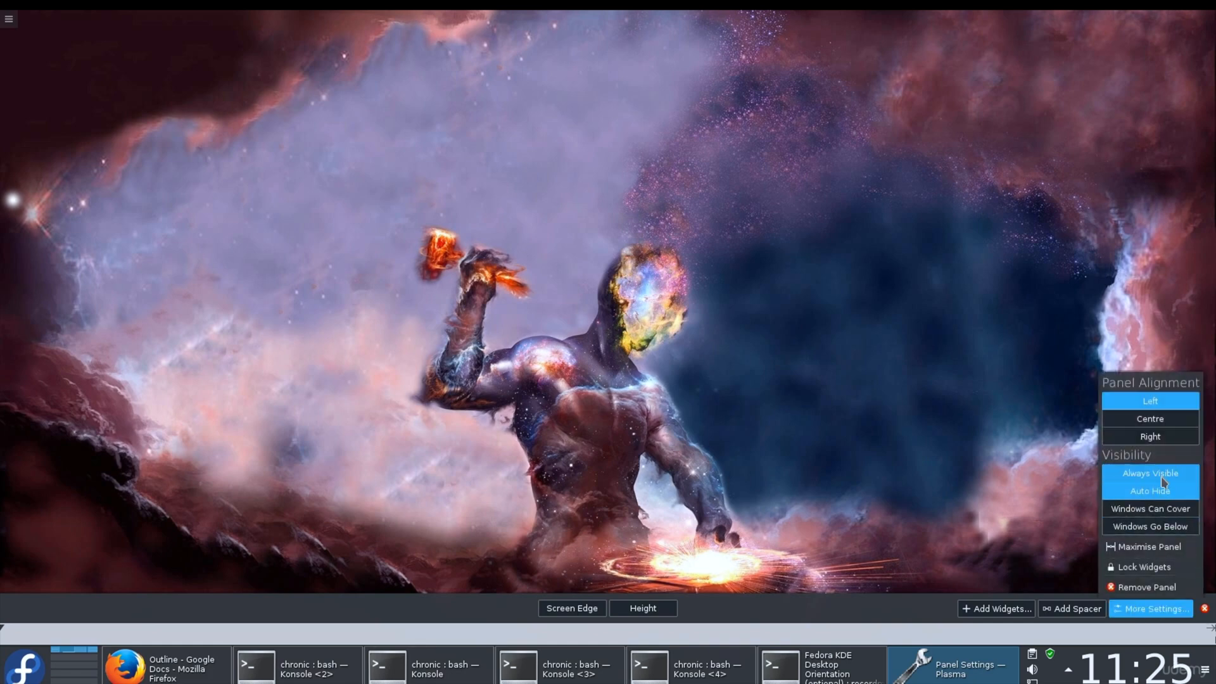
click(1164, 490)
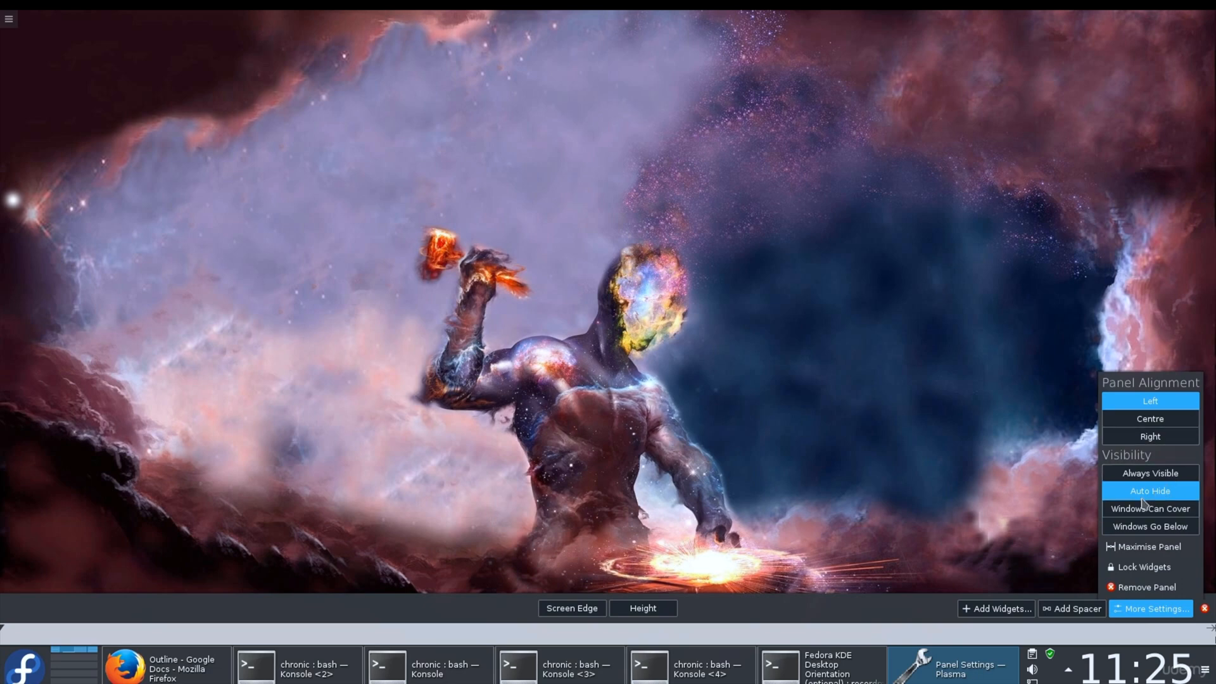
click(912, 537)
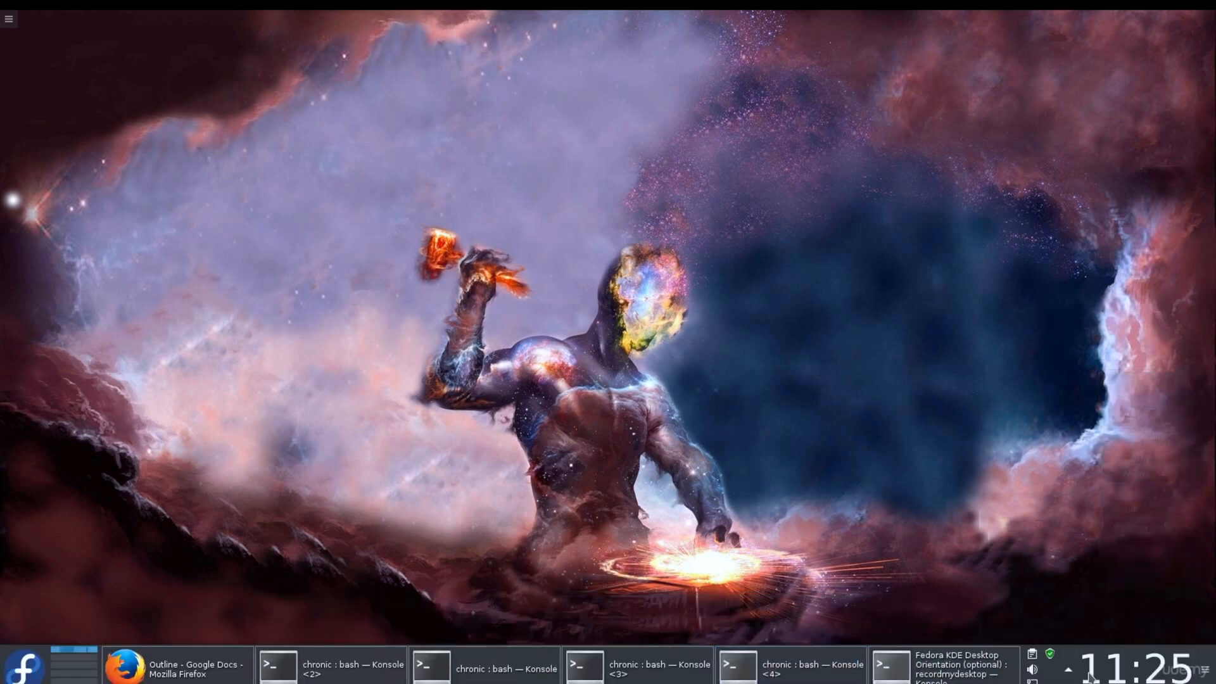
Step: Move the panel to the top screen edge and close its configuration
mouse_move(1202, 681)
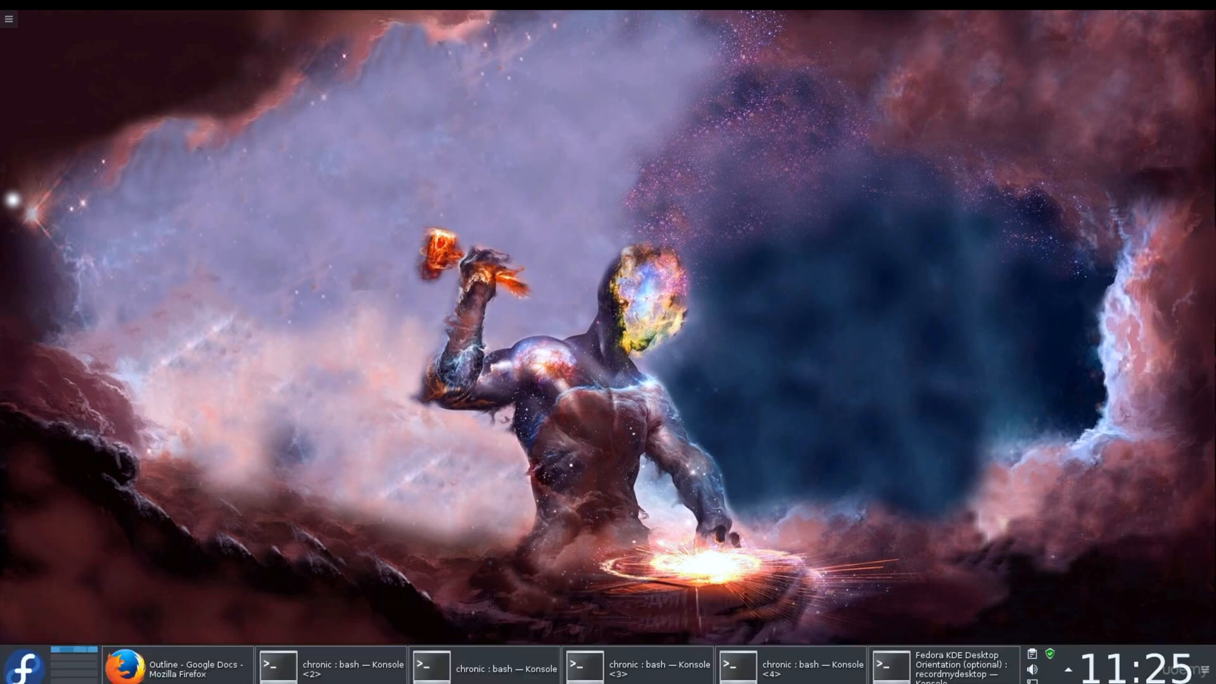
click(1204, 672)
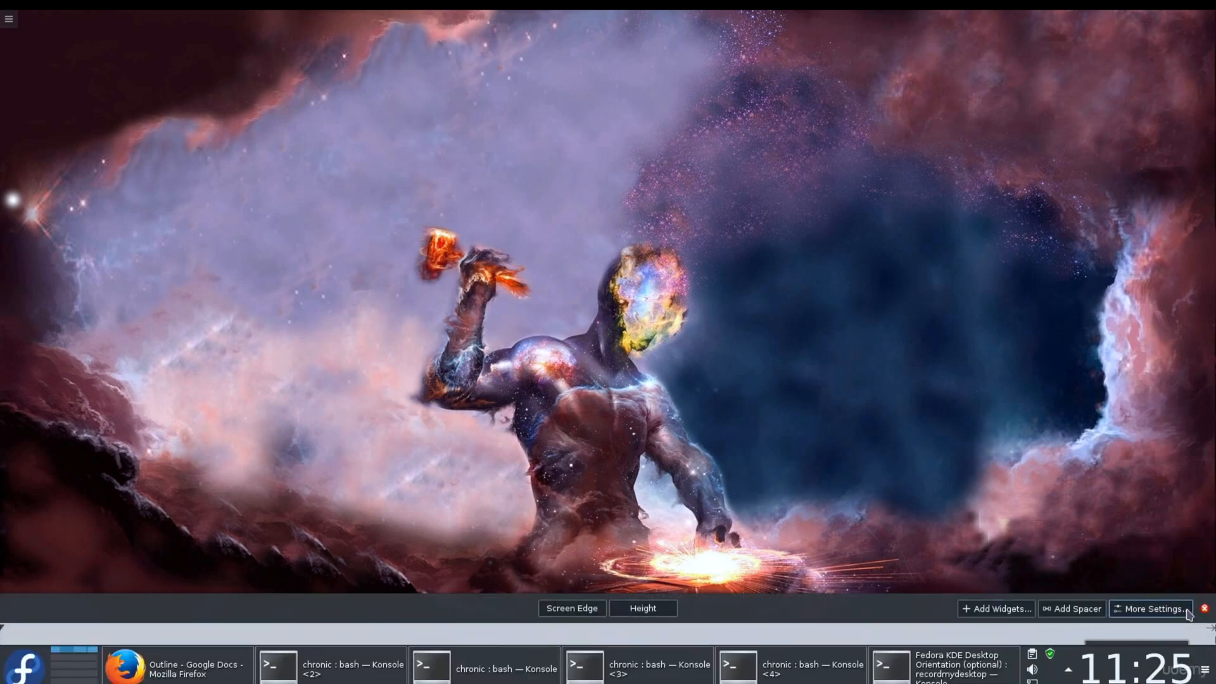
drag(586, 611, 572, 92)
click(557, 215)
Step: Add an empty panel to the desktop
right_click(558, 210)
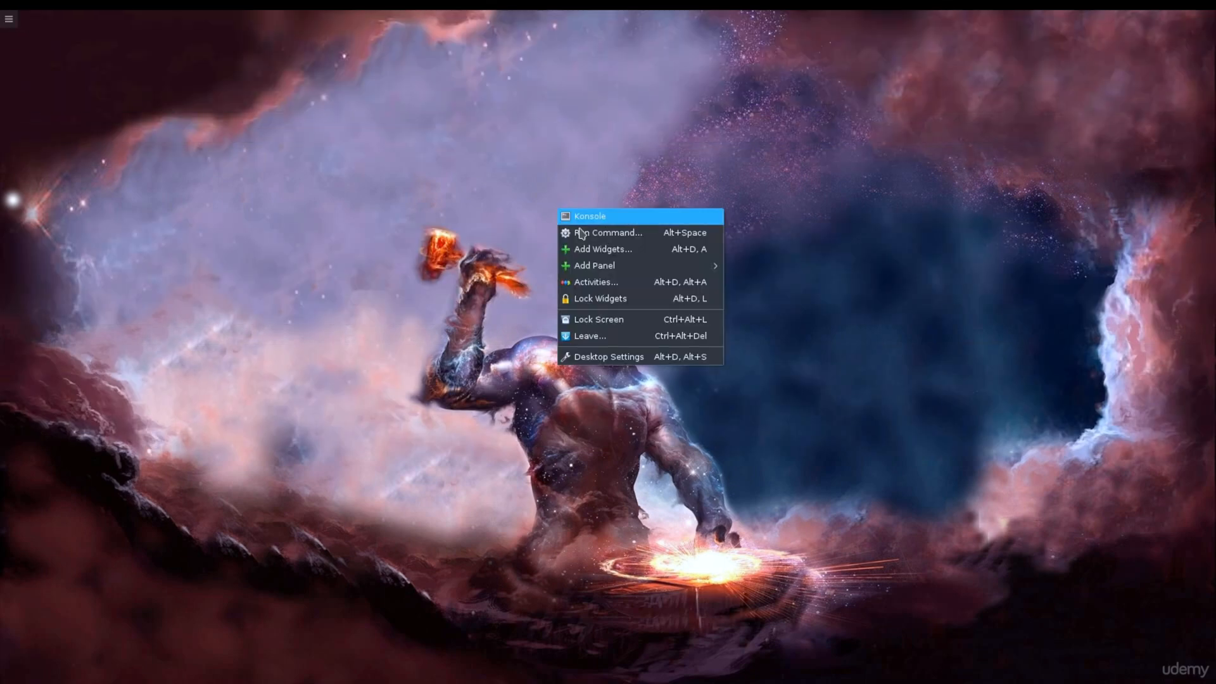
mouse_move(614, 271)
click(755, 266)
right_click(406, 297)
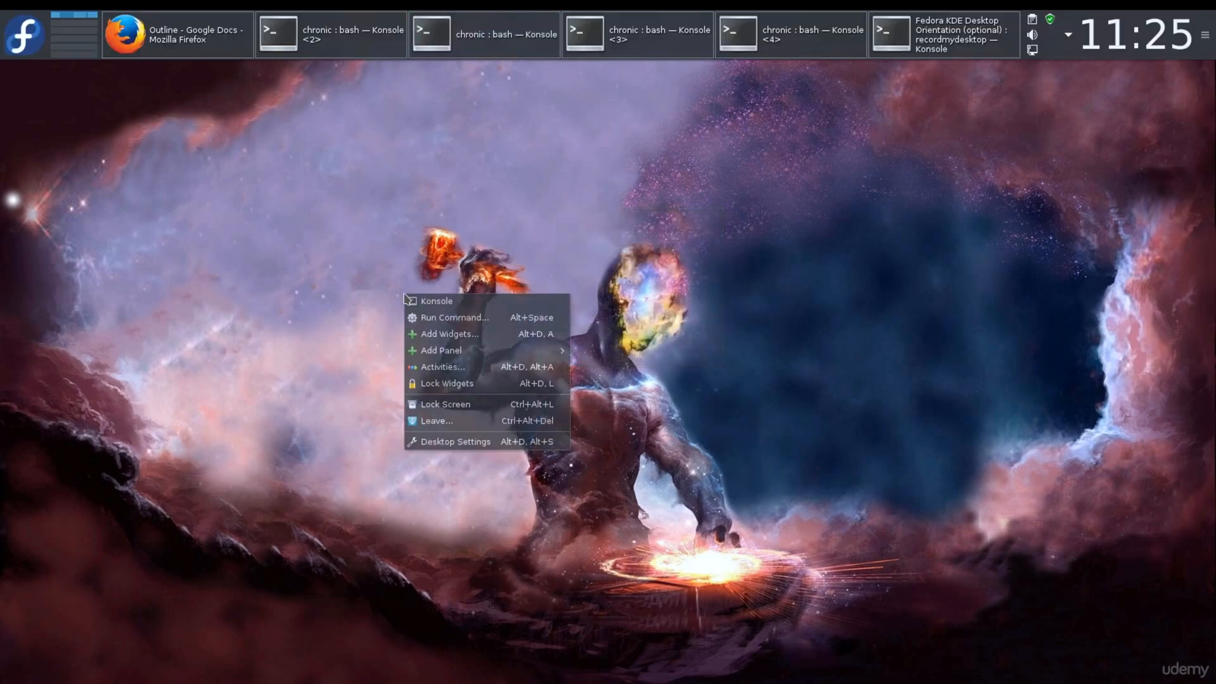
mouse_move(539, 353)
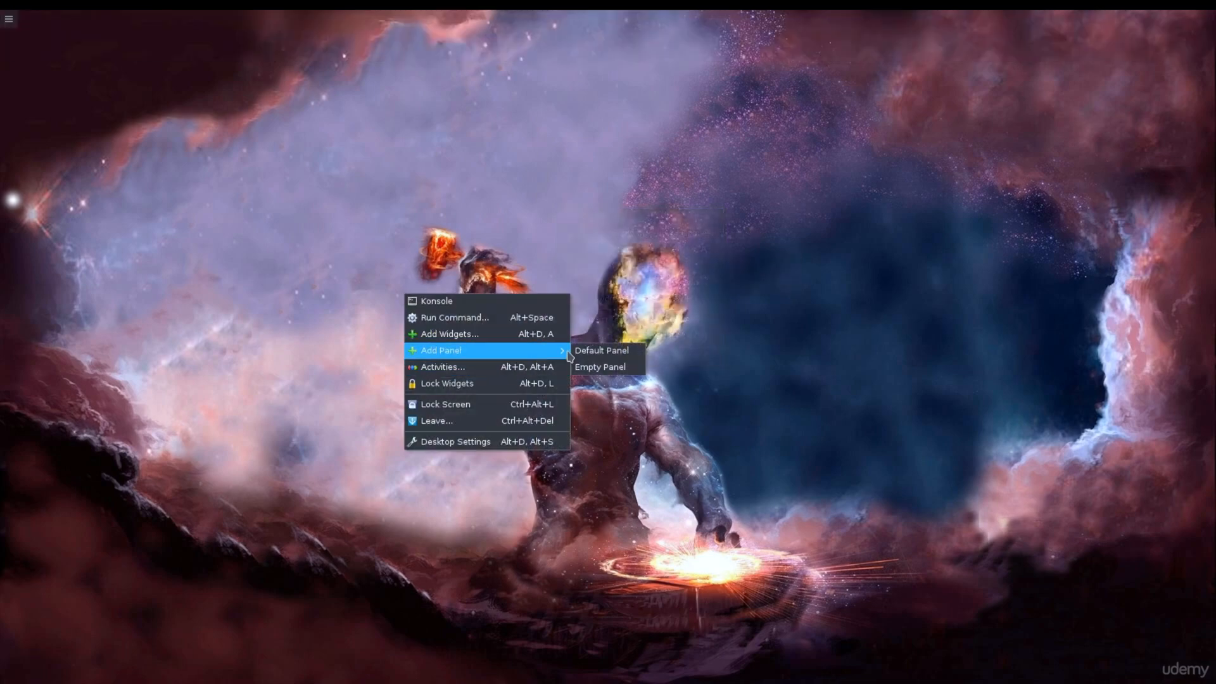
click(626, 368)
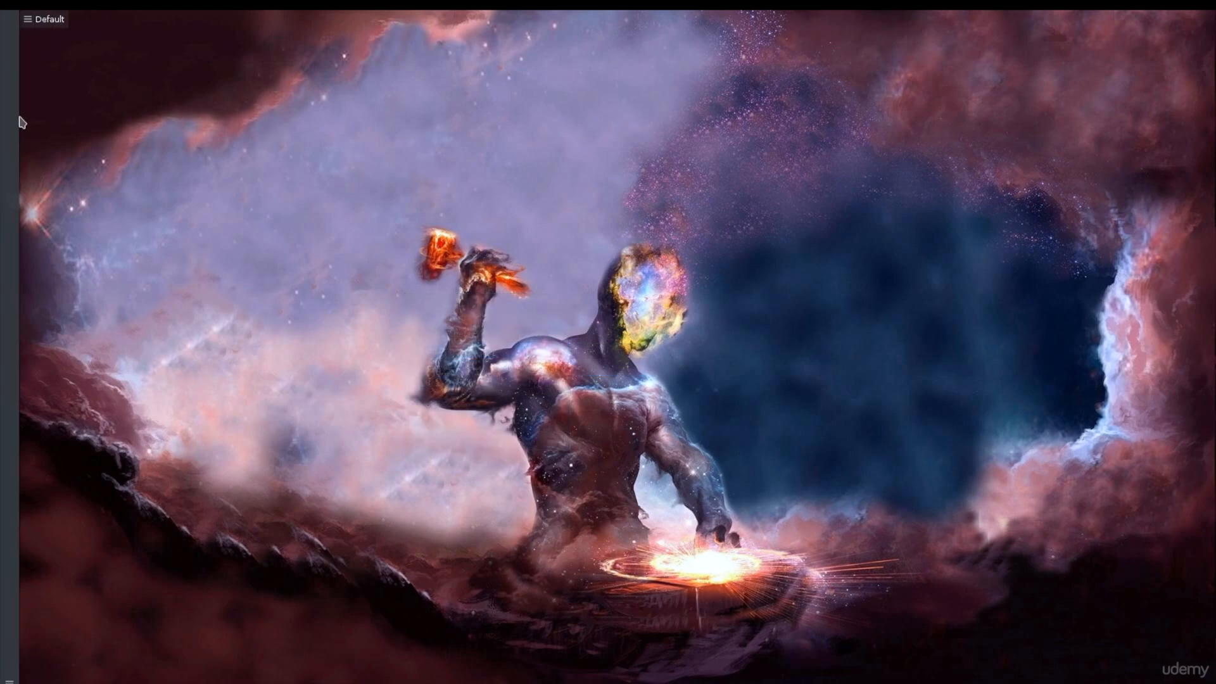
Step: Widen the new empty panel to several times its width and set its visibility to Auto Hide
click(40, 20)
click(36, 25)
right_click(14, 30)
click(10, 255)
right_click(9, 255)
click(42, 648)
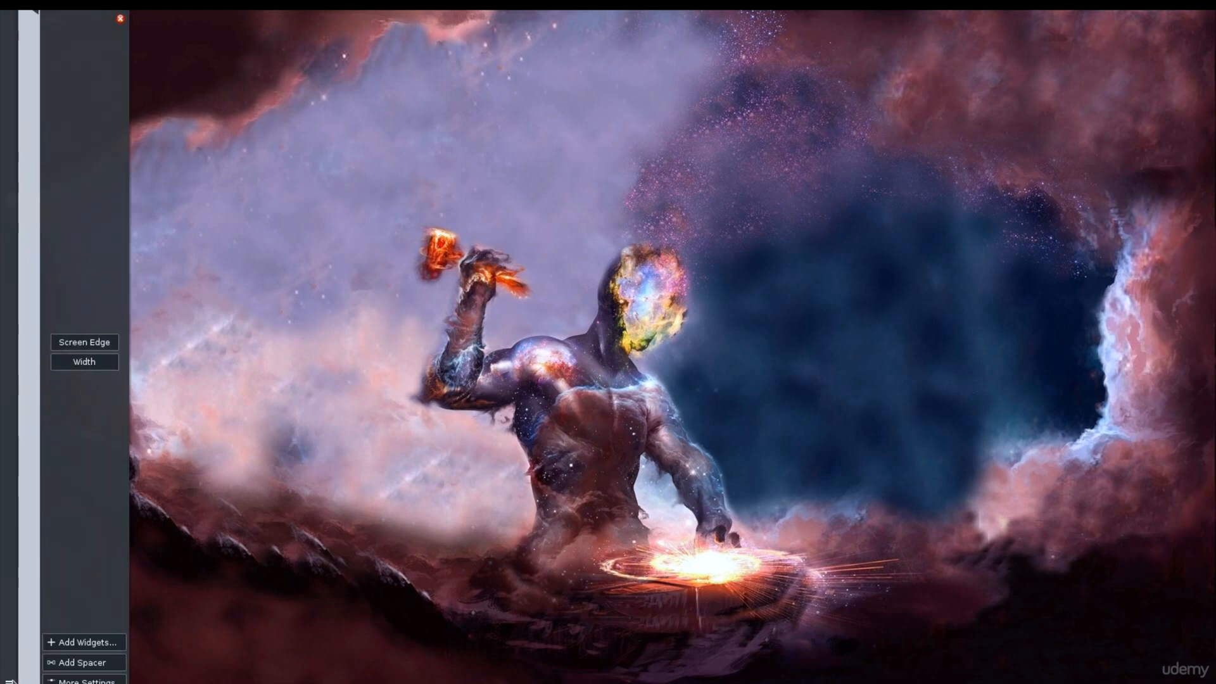
drag(95, 359, 187, 308)
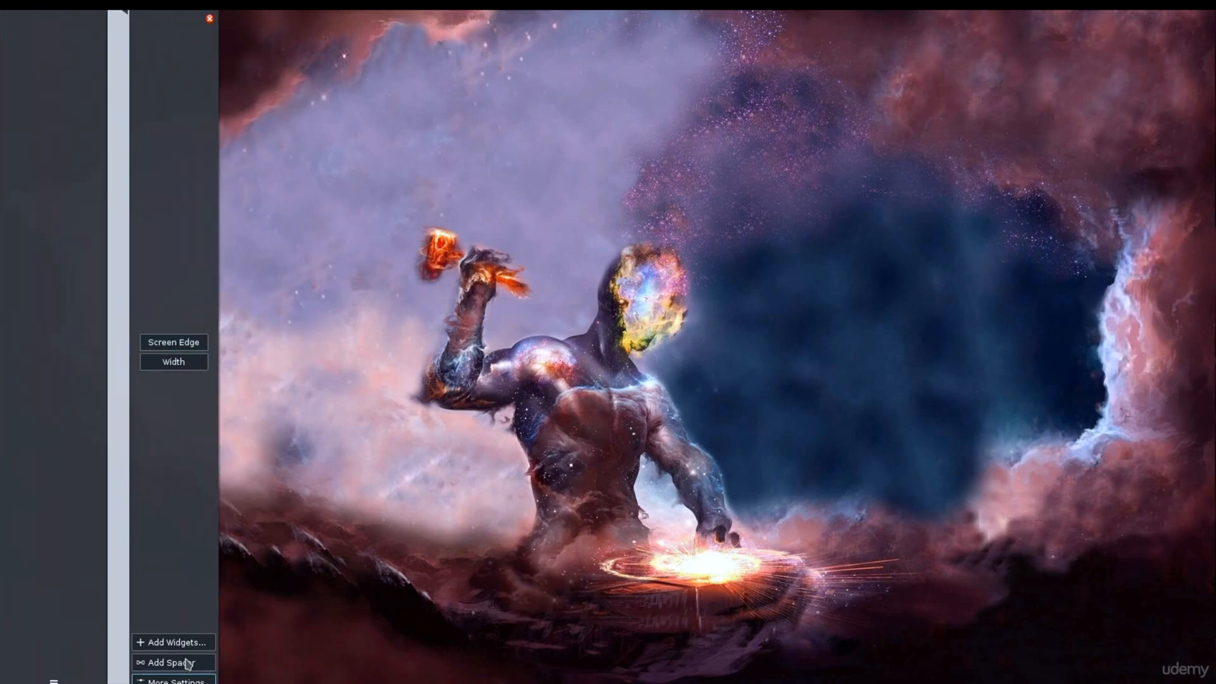
click(176, 679)
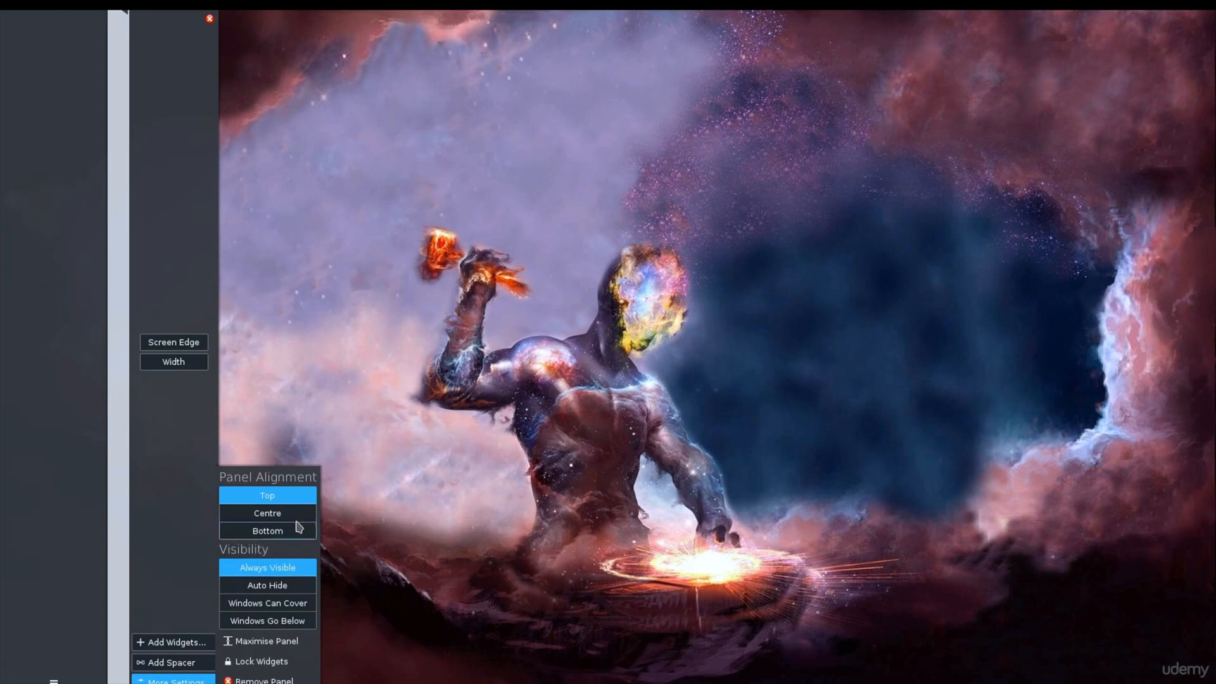
click(270, 585)
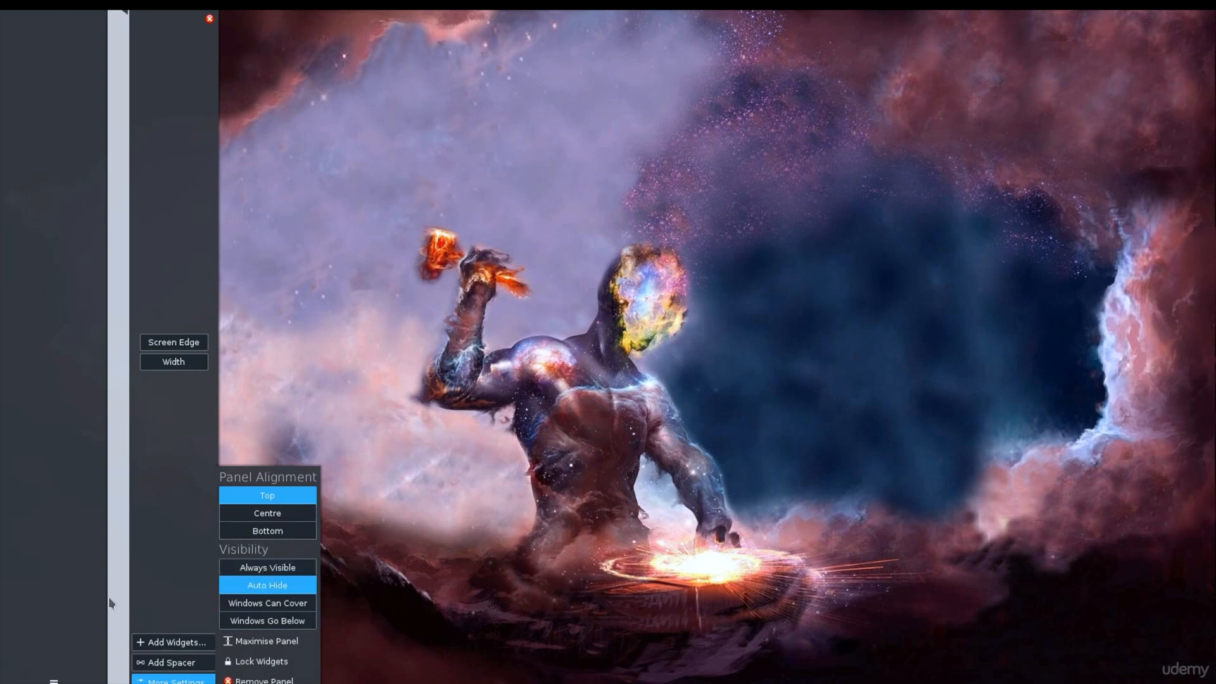
Step: Shorten the empty panel, offset it down from the top screen edge and reduce its width
drag(127, 675, 133, 521)
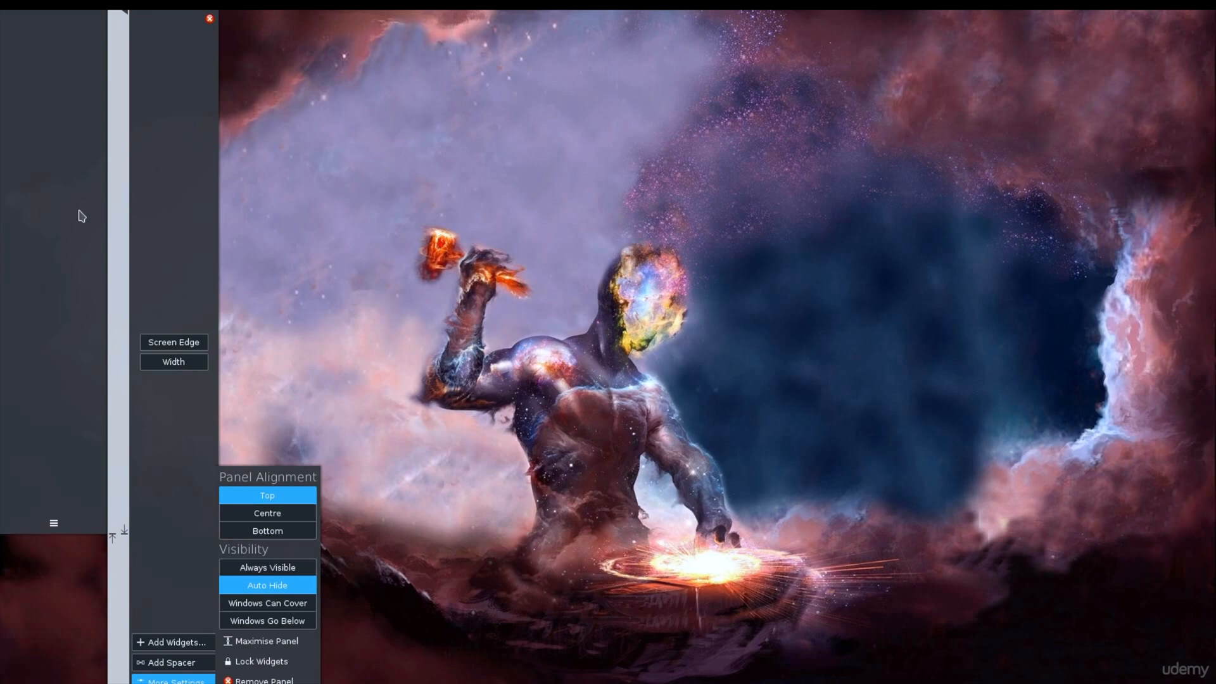
drag(127, 14, 131, 75)
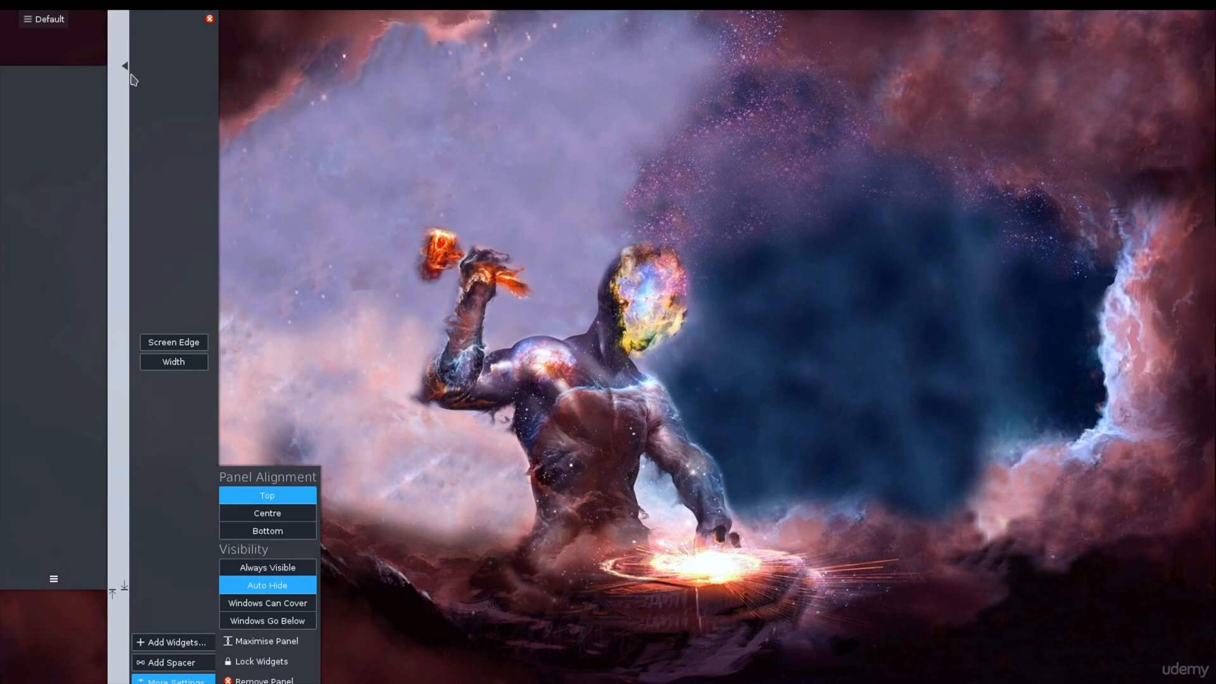
drag(184, 371, 143, 368)
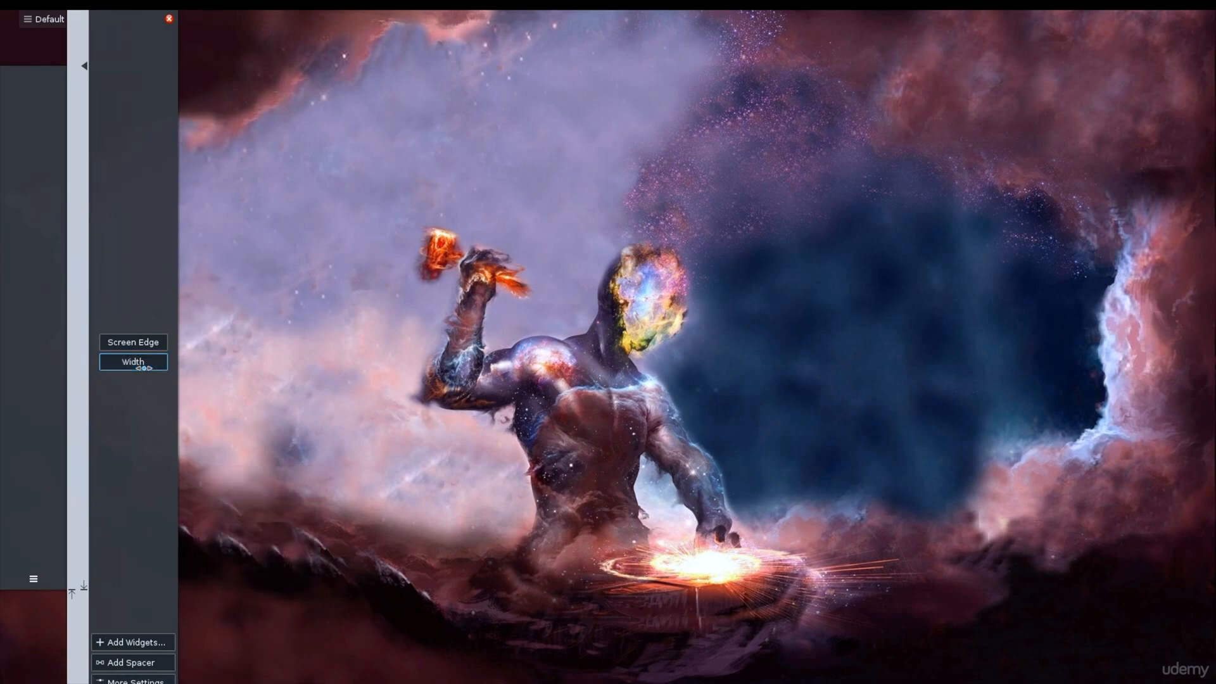
click(211, 362)
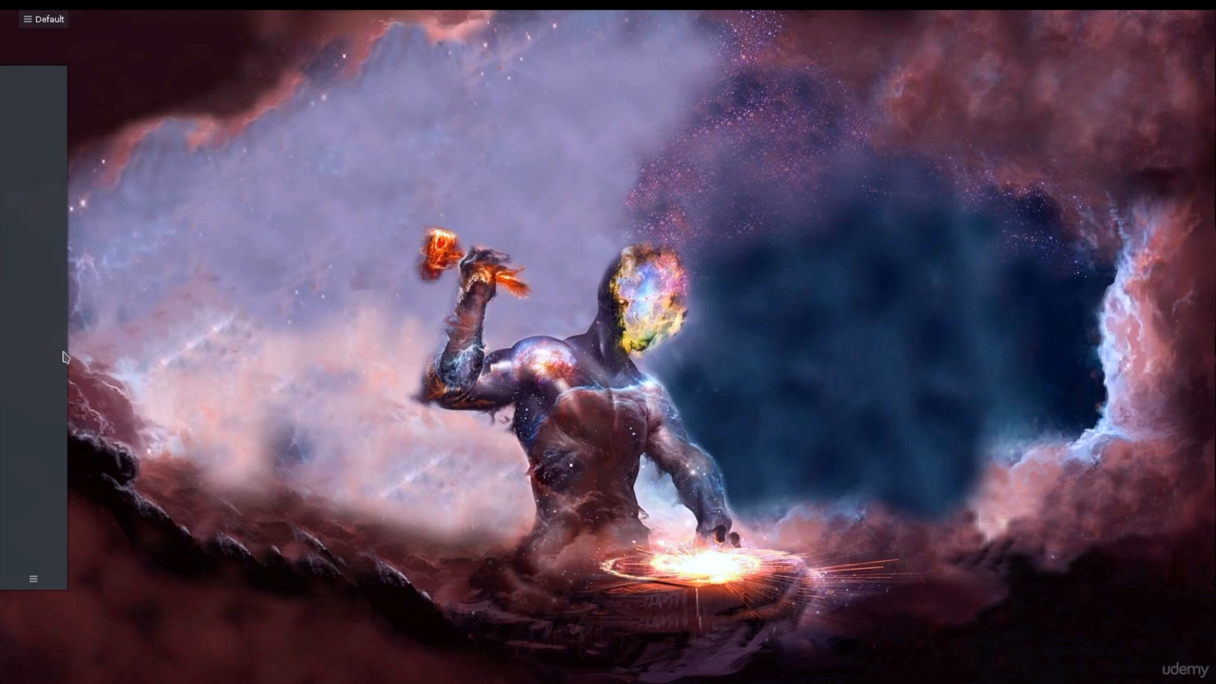
Step: Review the empty panel's alignment and visibility options
click(33, 579)
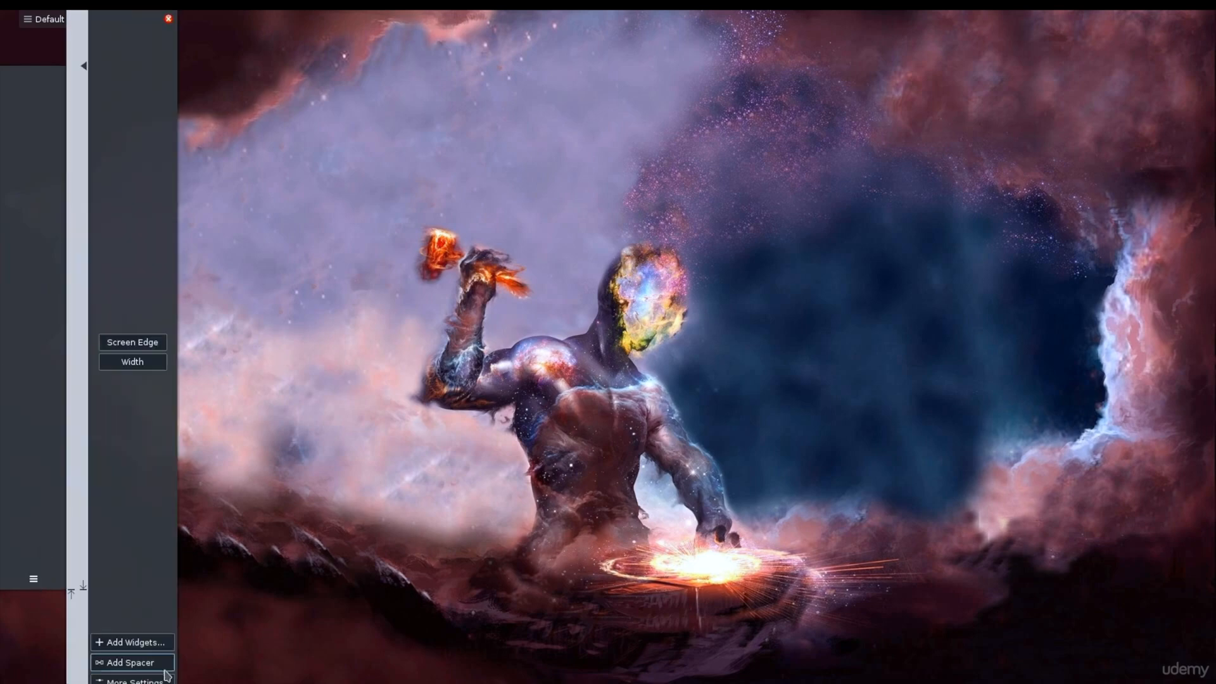
click(132, 679)
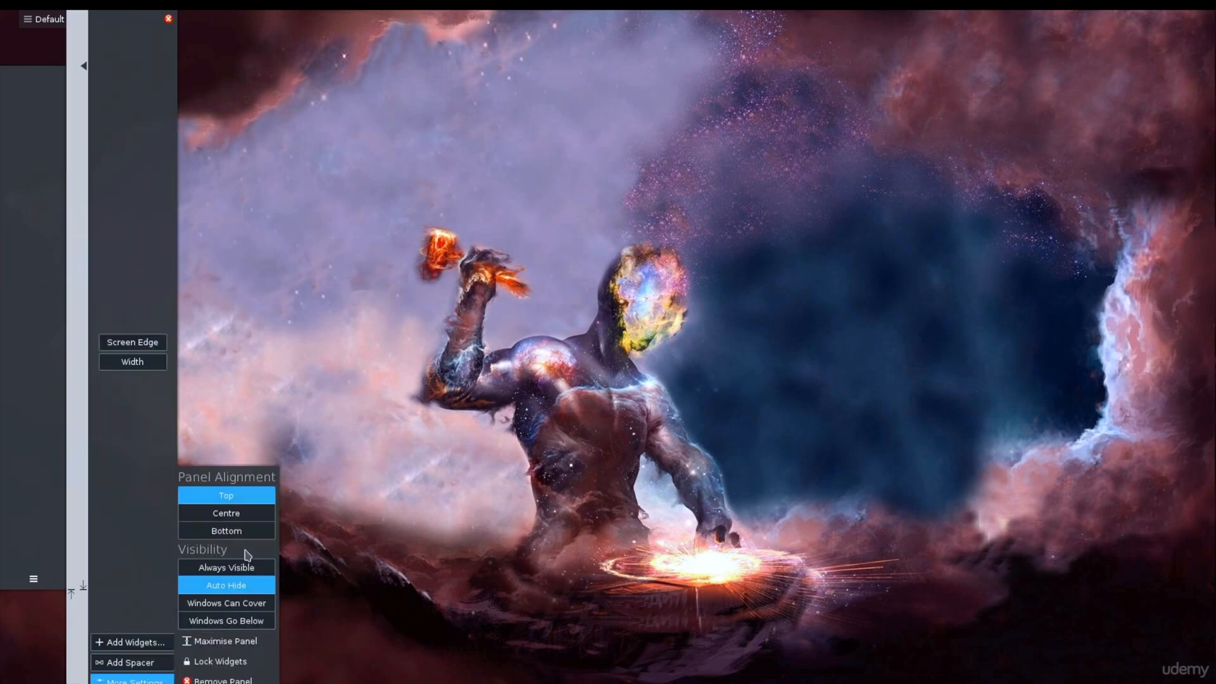
click(528, 346)
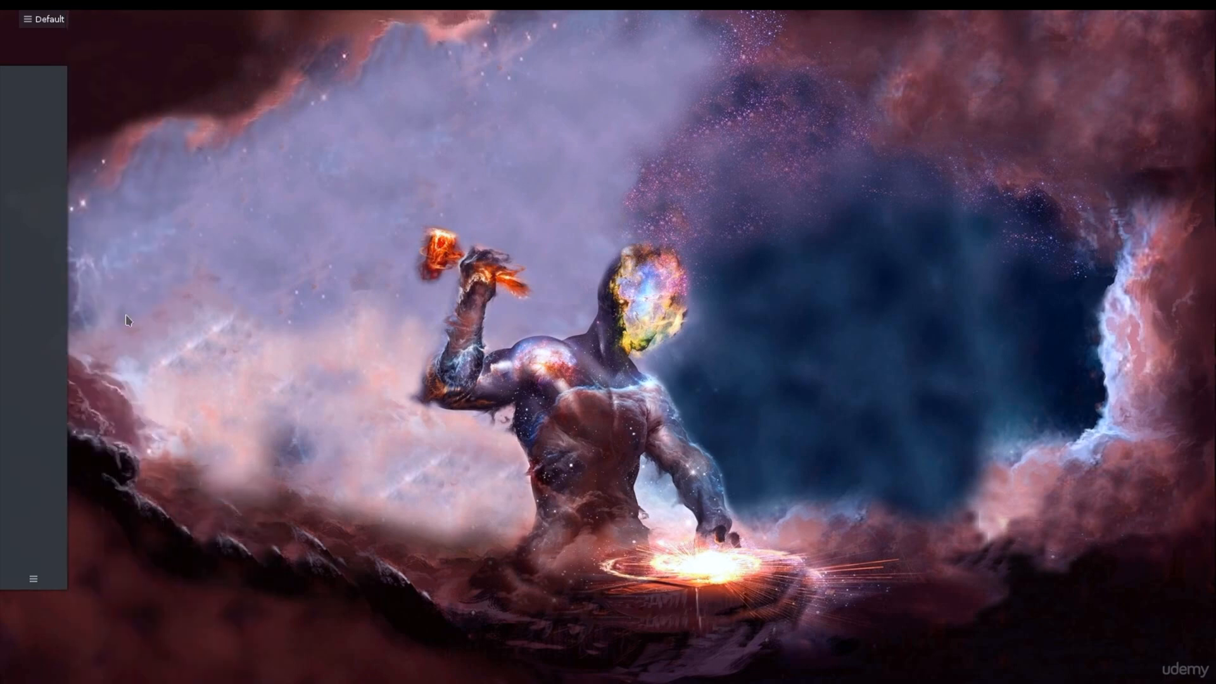
Step: Add the Web Browser and System Settings favorites from the application launcher to the empty side panel
mouse_move(107, 11)
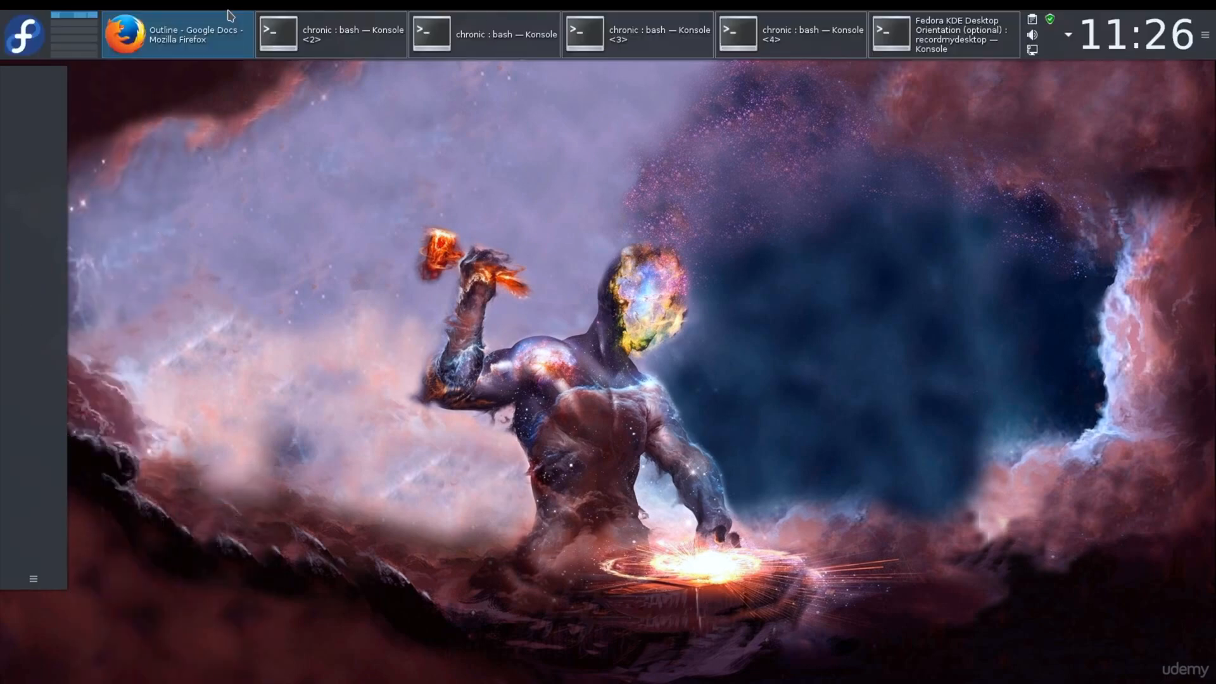
click(32, 43)
click(63, 83)
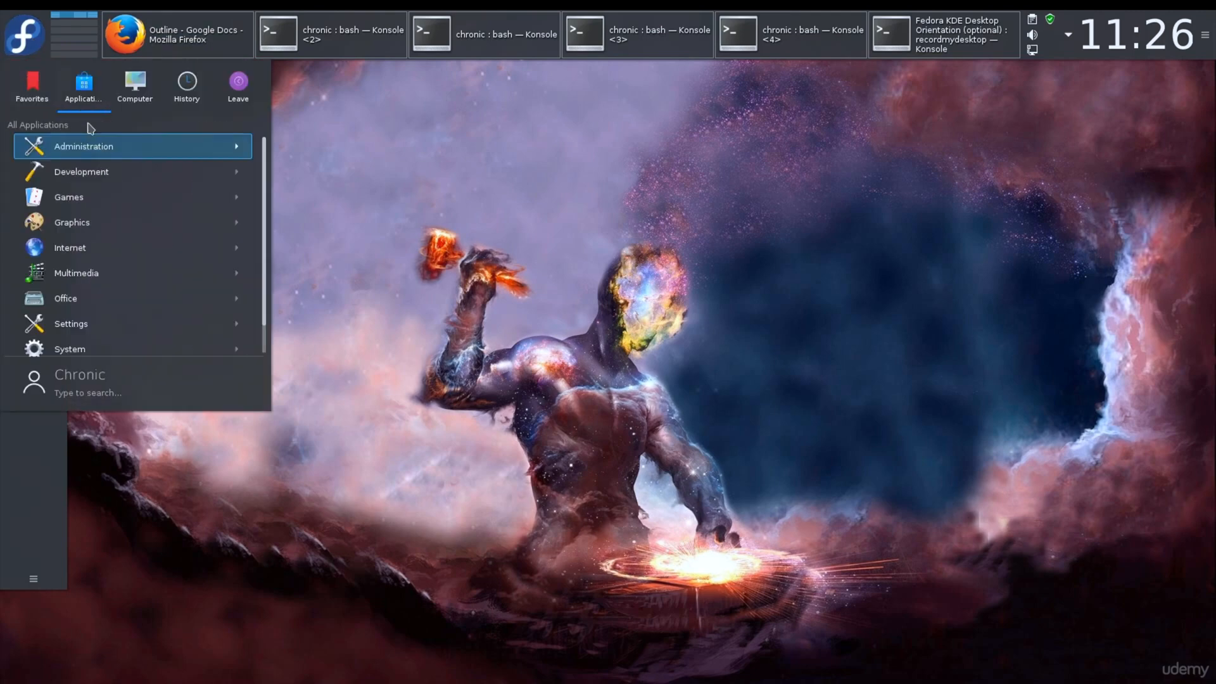
click(40, 91)
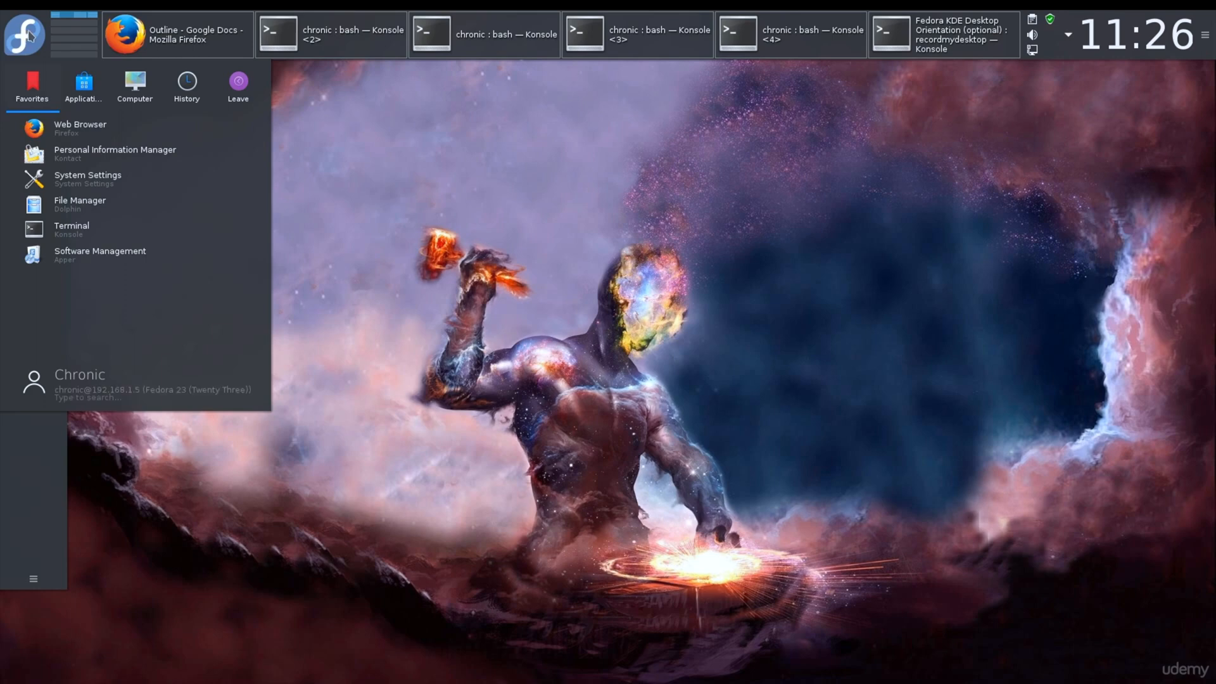
drag(35, 129, 26, 488)
drag(115, 188, 32, 452)
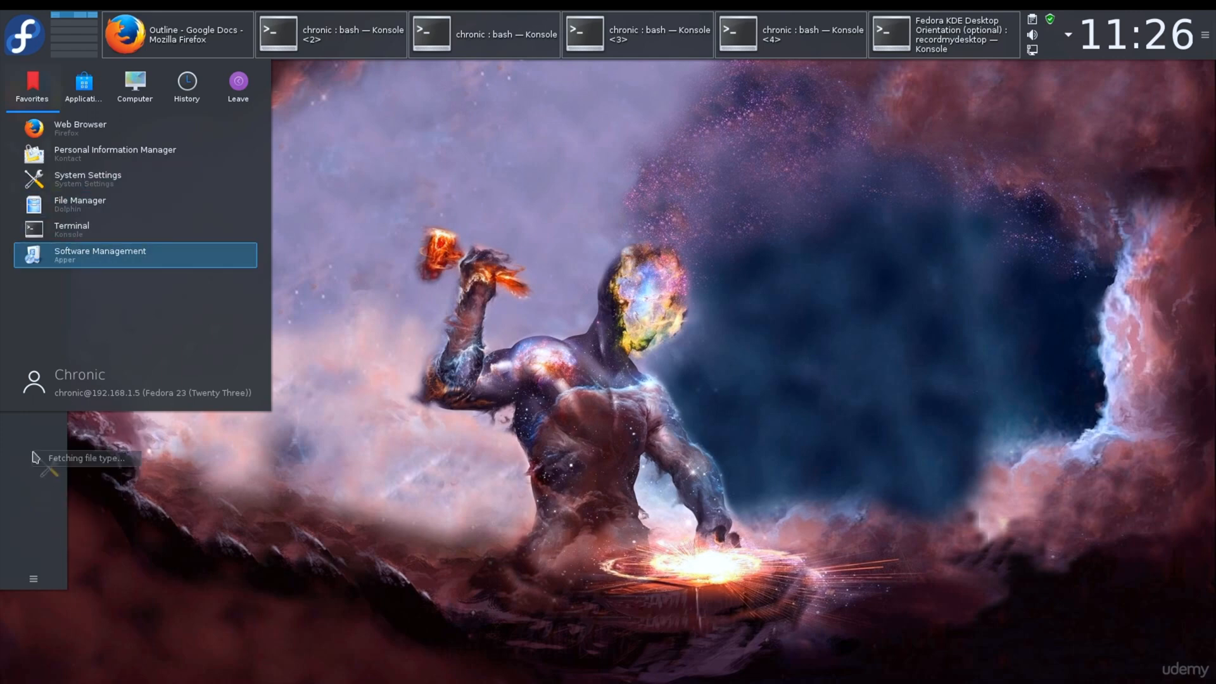
click(145, 479)
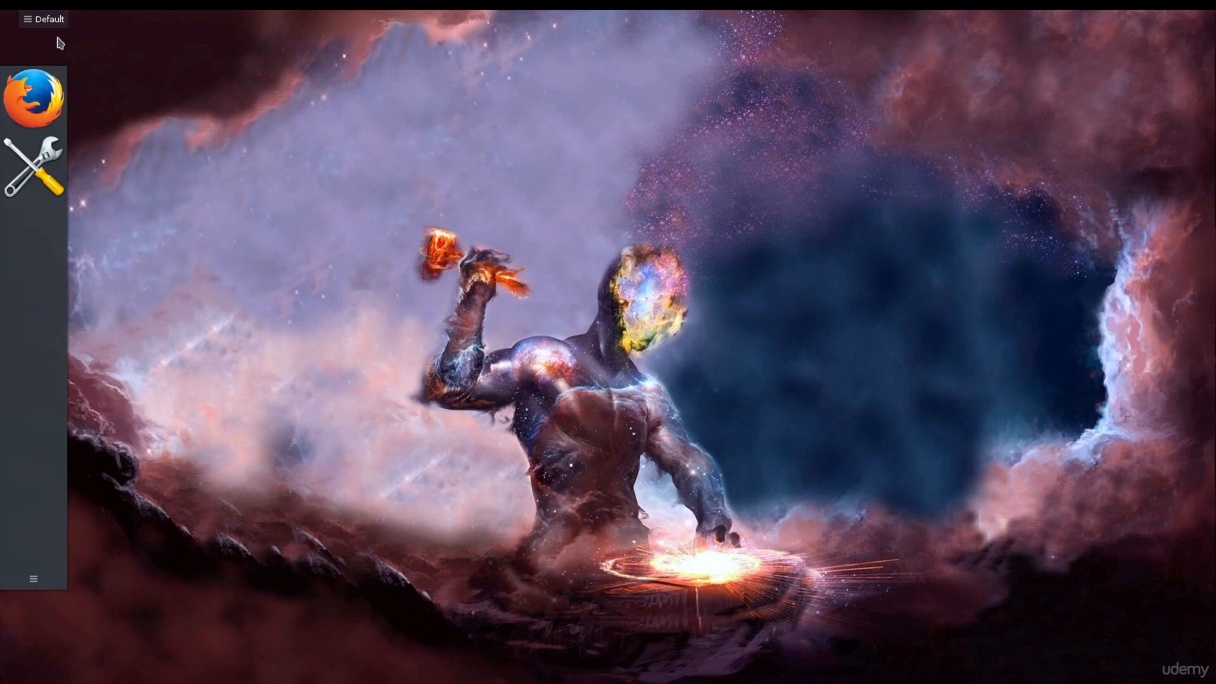
Step: Remove the side panel that holds the Firefox and System Settings launchers
click(31, 579)
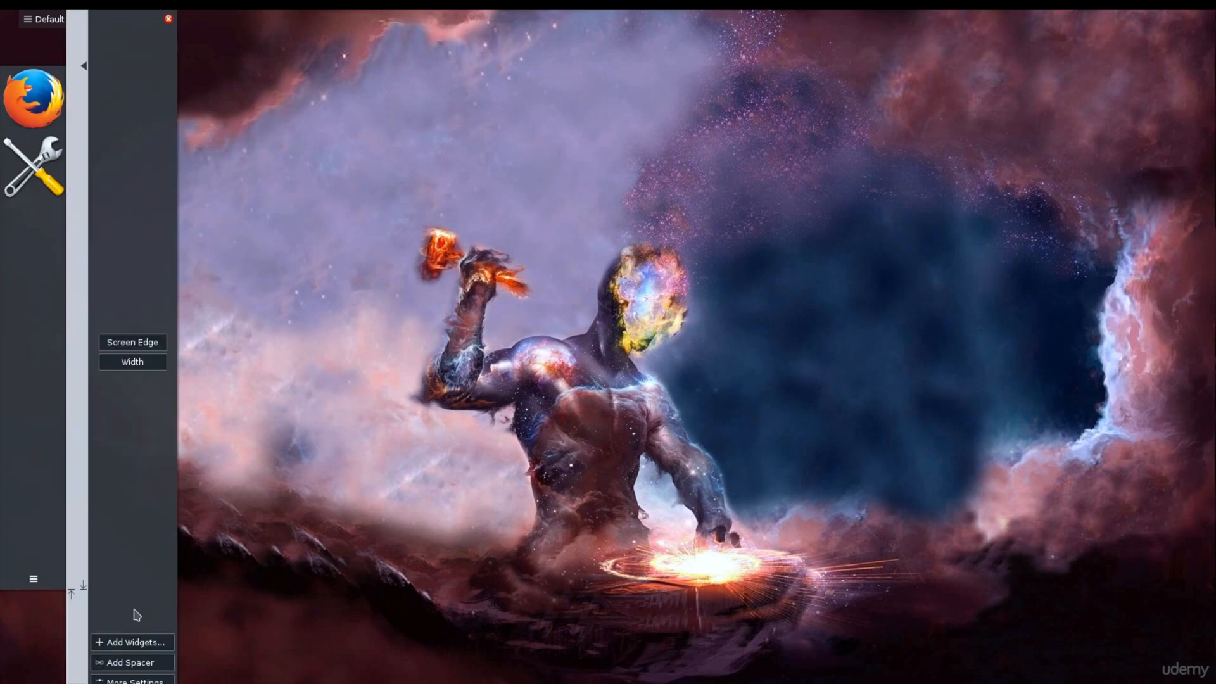
click(169, 19)
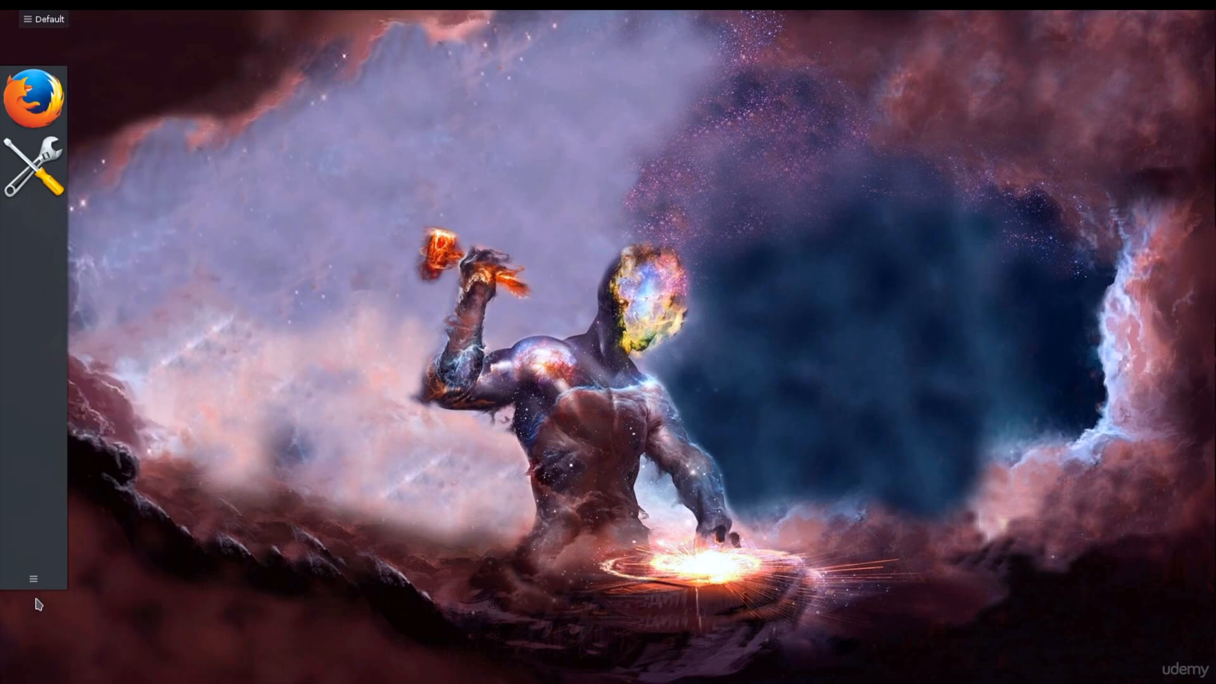
click(34, 580)
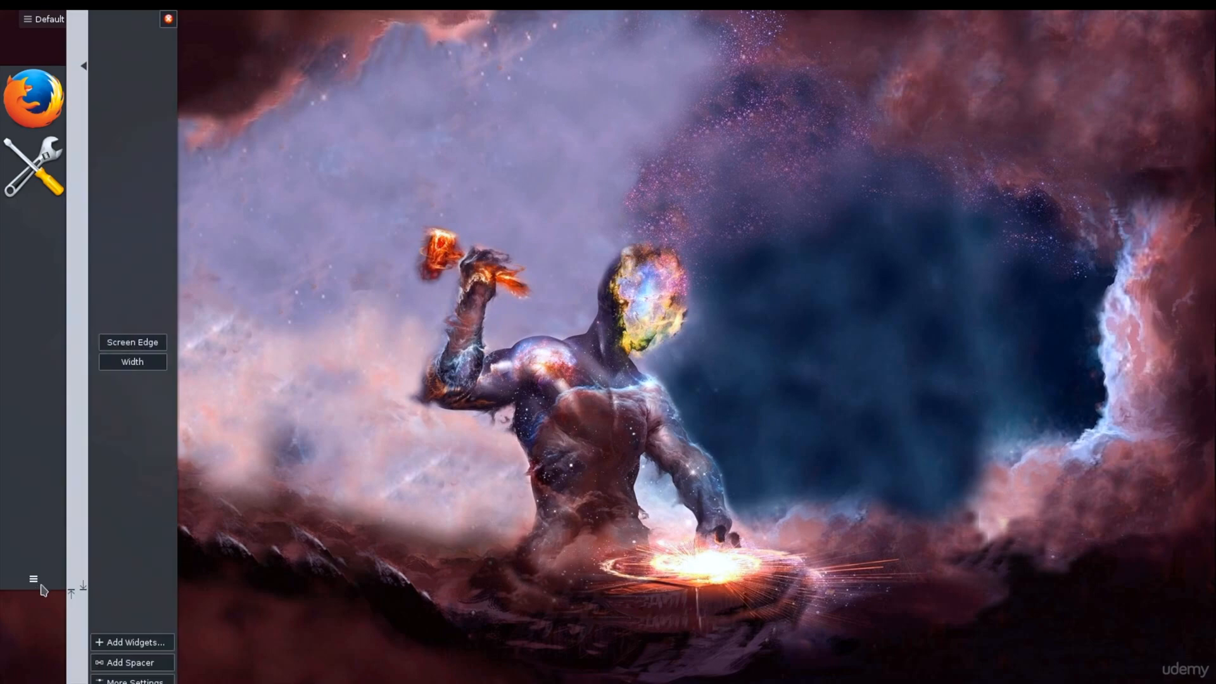
click(147, 681)
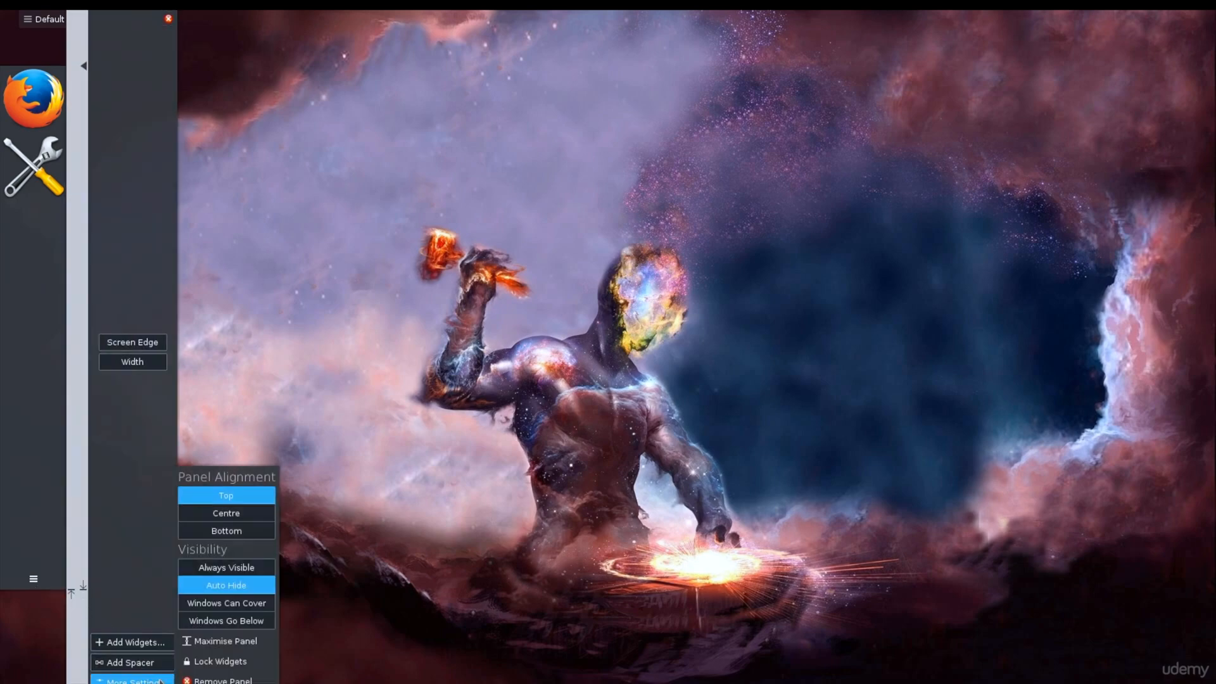
click(223, 680)
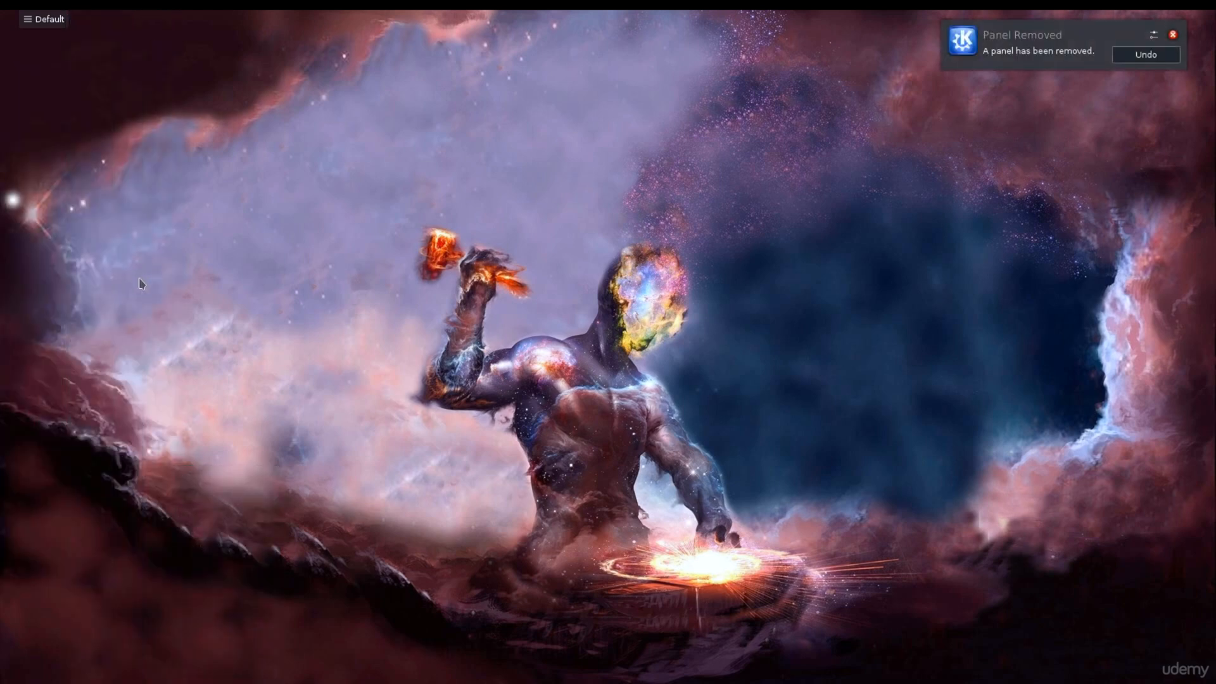
Step: Show the hidden Status & Notifications entries of the system tray
click(1159, 56)
click(1069, 35)
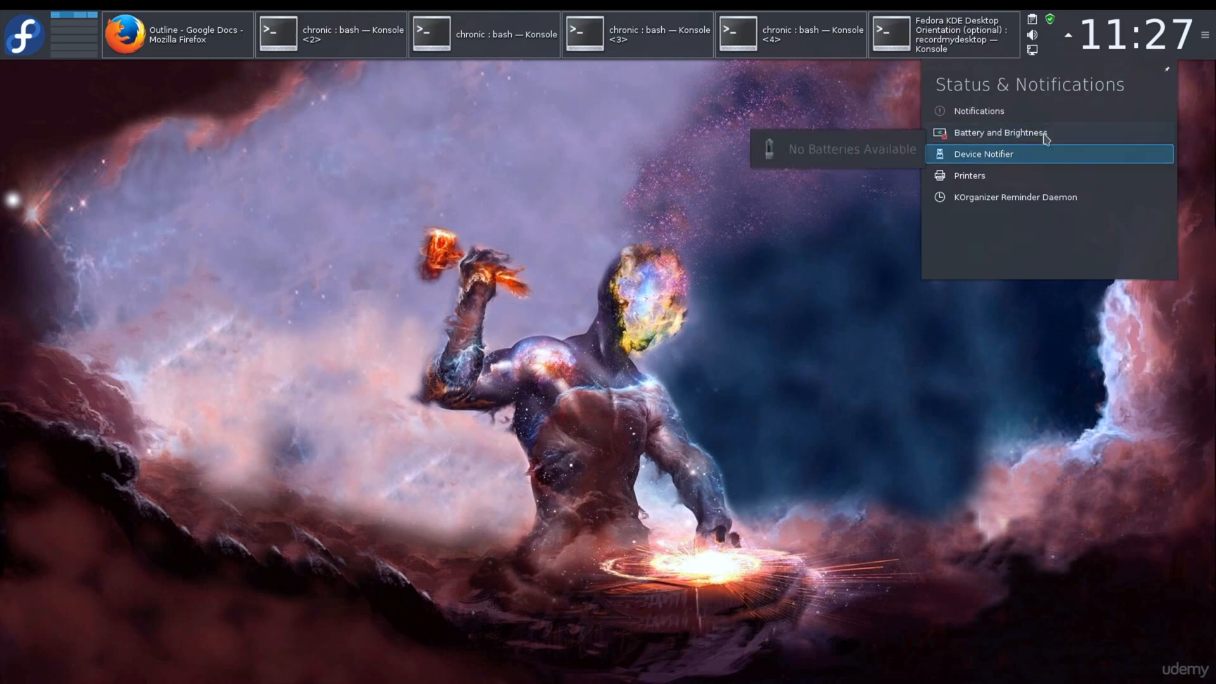
Step: Review the active network connections in the system tray and close the popup
click(1033, 51)
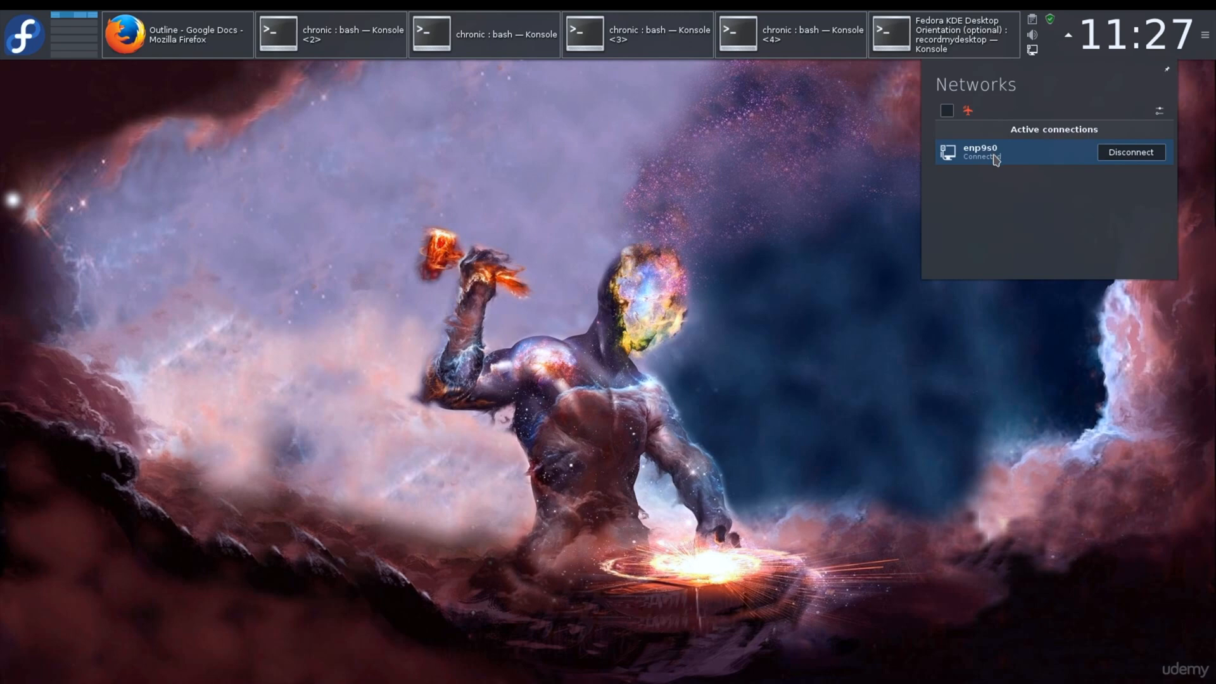
click(701, 75)
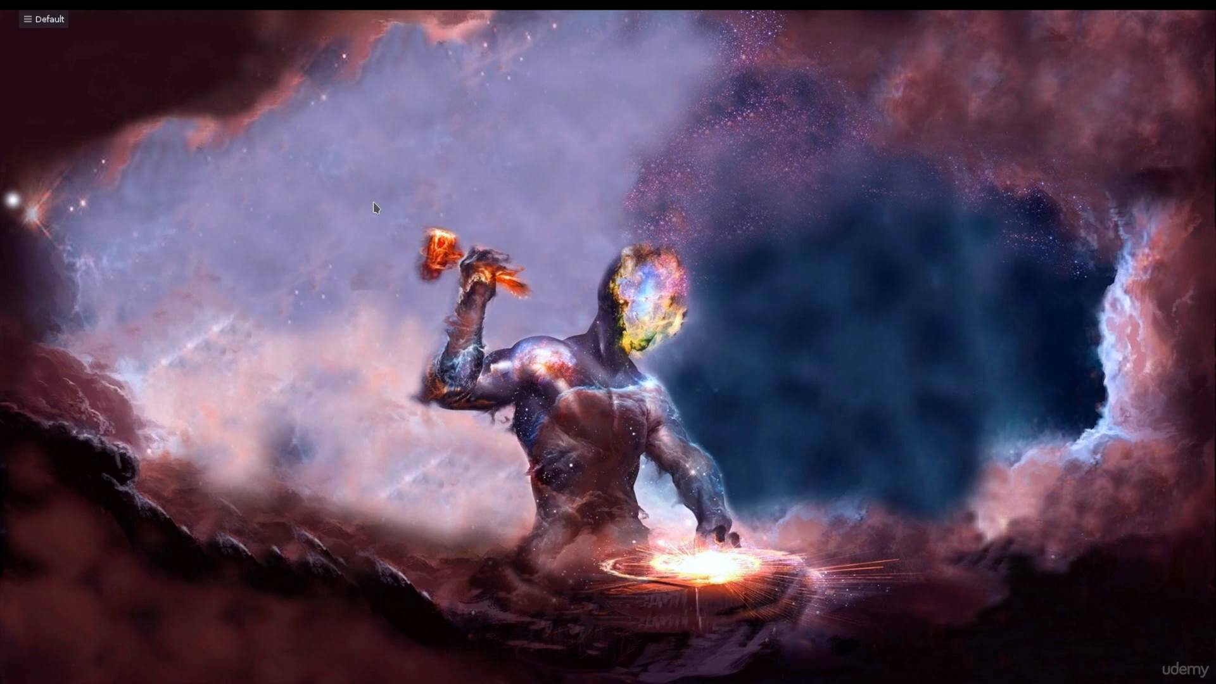
Step: Open System Settings from the application launcher's favorites and move its window onto this screen
mouse_move(109, 9)
click(24, 35)
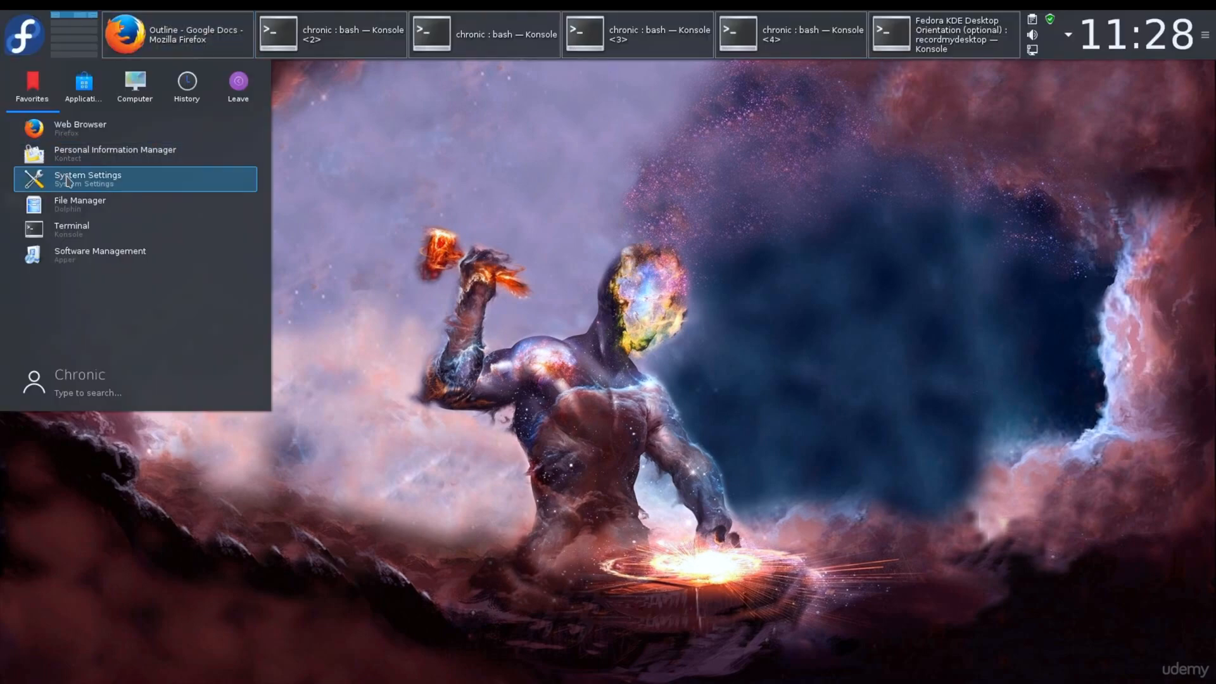
click(79, 180)
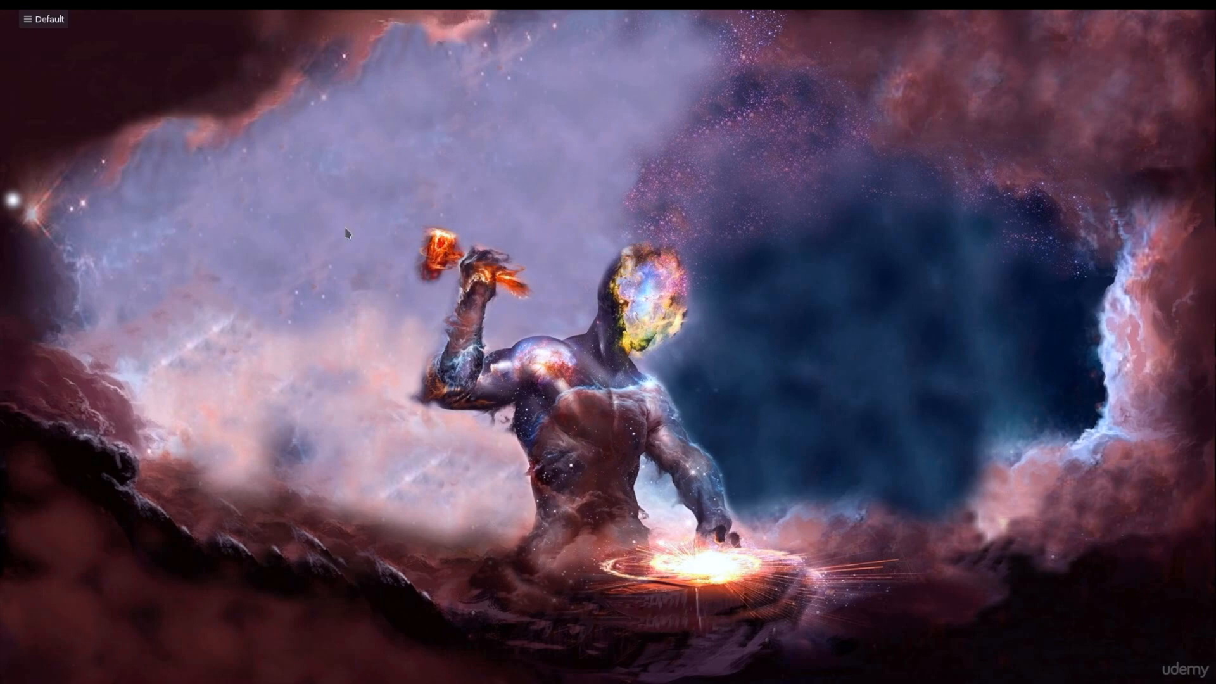
drag(1183, 45, 604, 33)
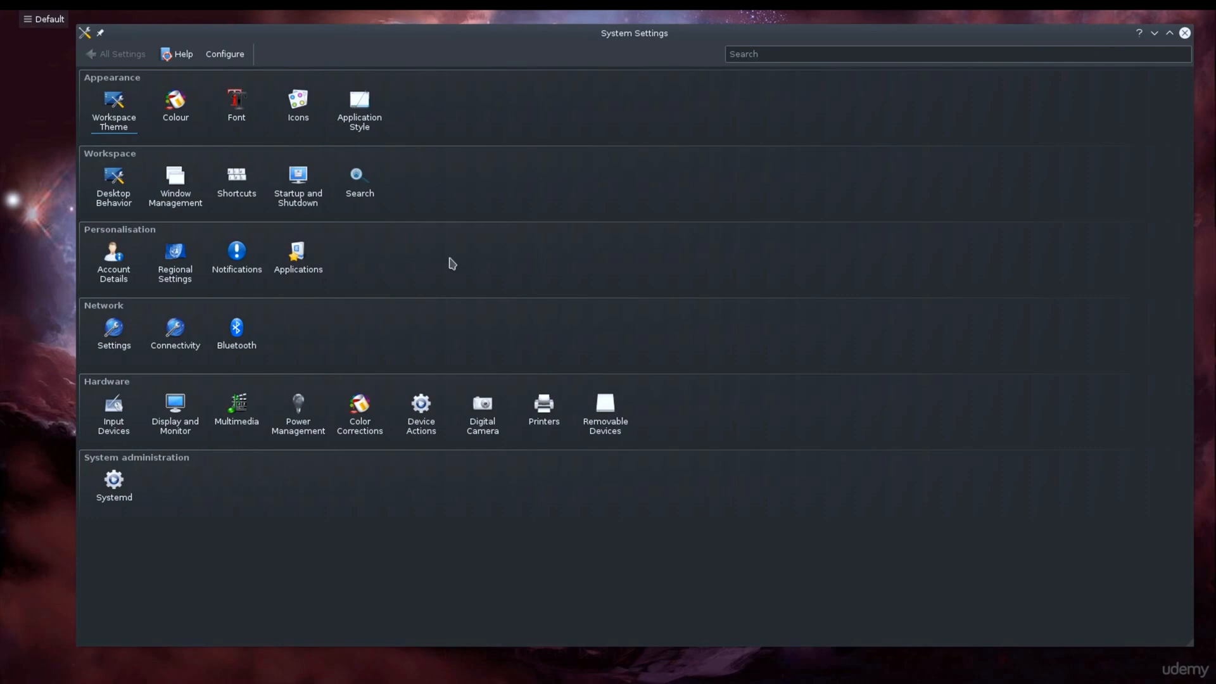
Step: Review the Display and Monitor configuration and return to the overview of all settings
click(201, 410)
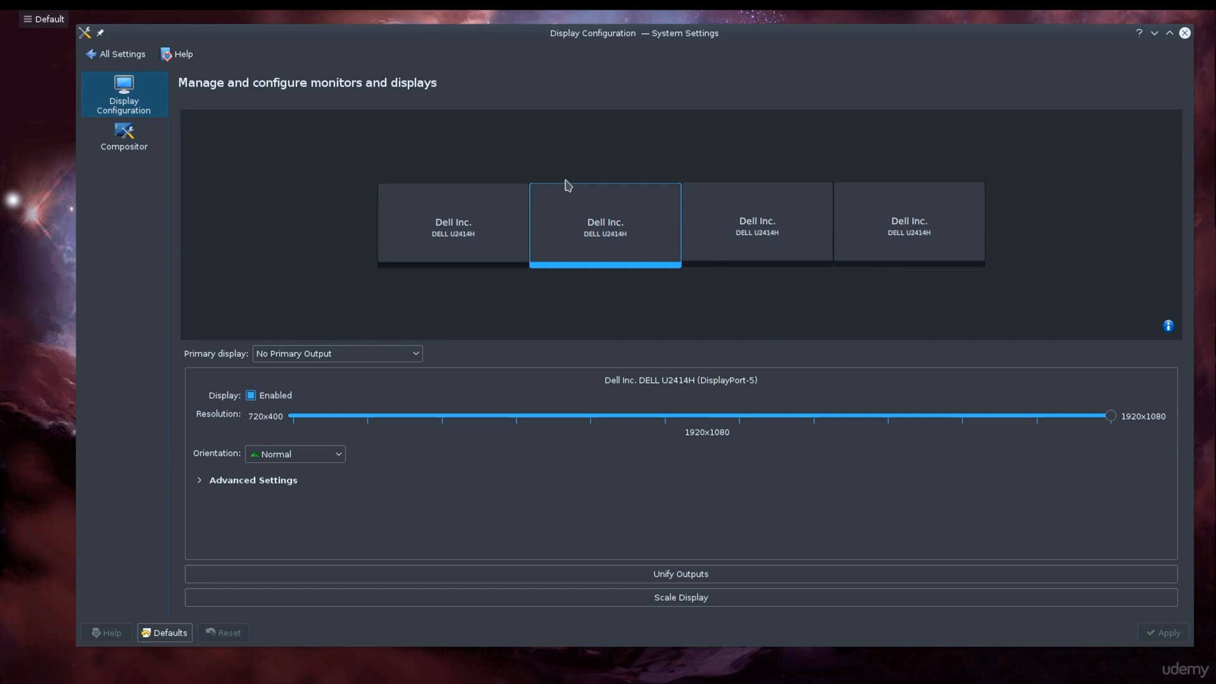
click(128, 63)
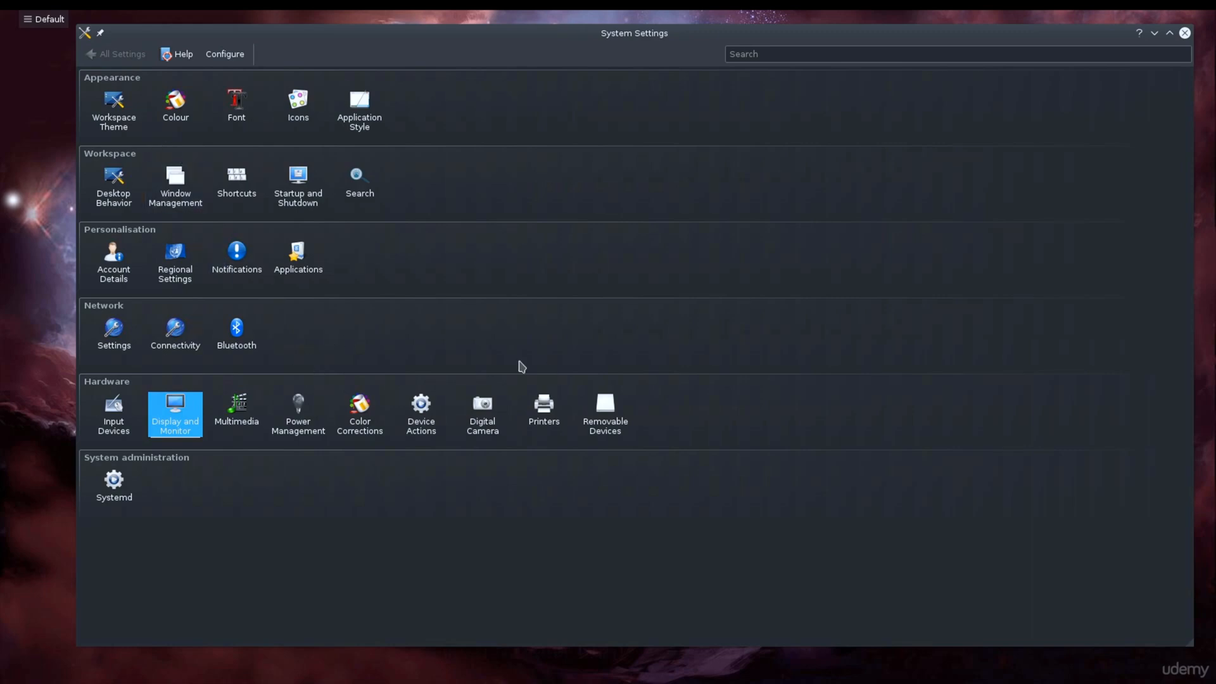
Step: Apply the Breeze Light desktop theme in the Workspace Theme settings
click(132, 128)
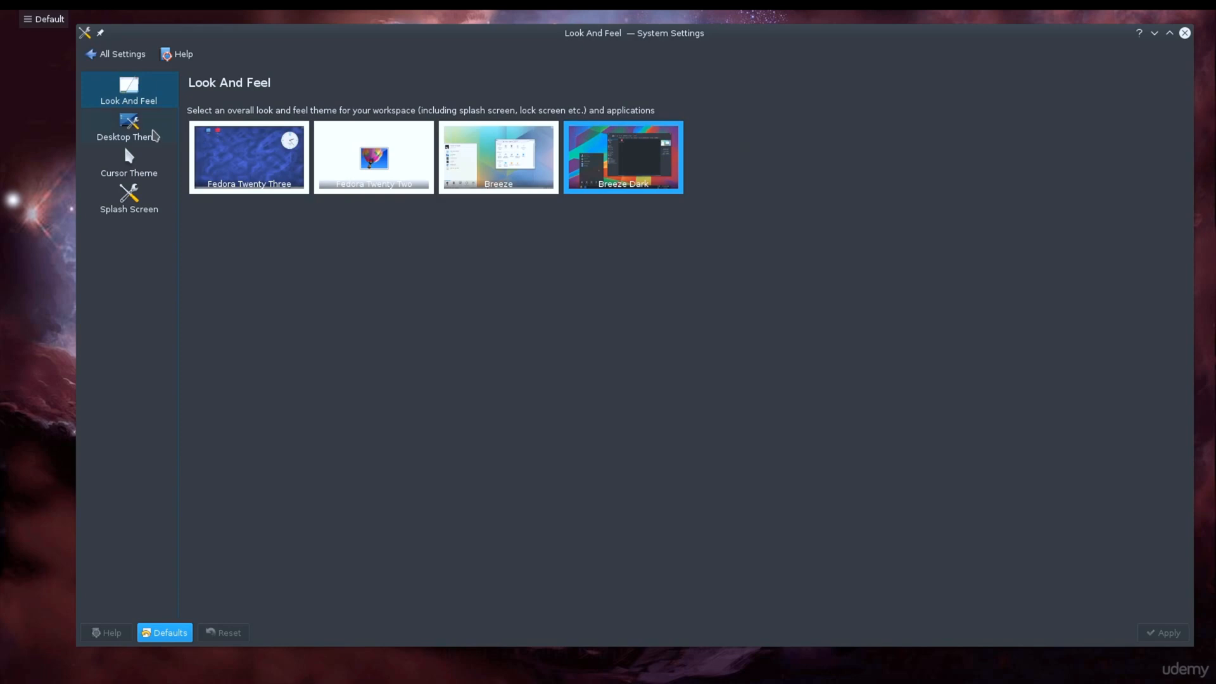
click(164, 137)
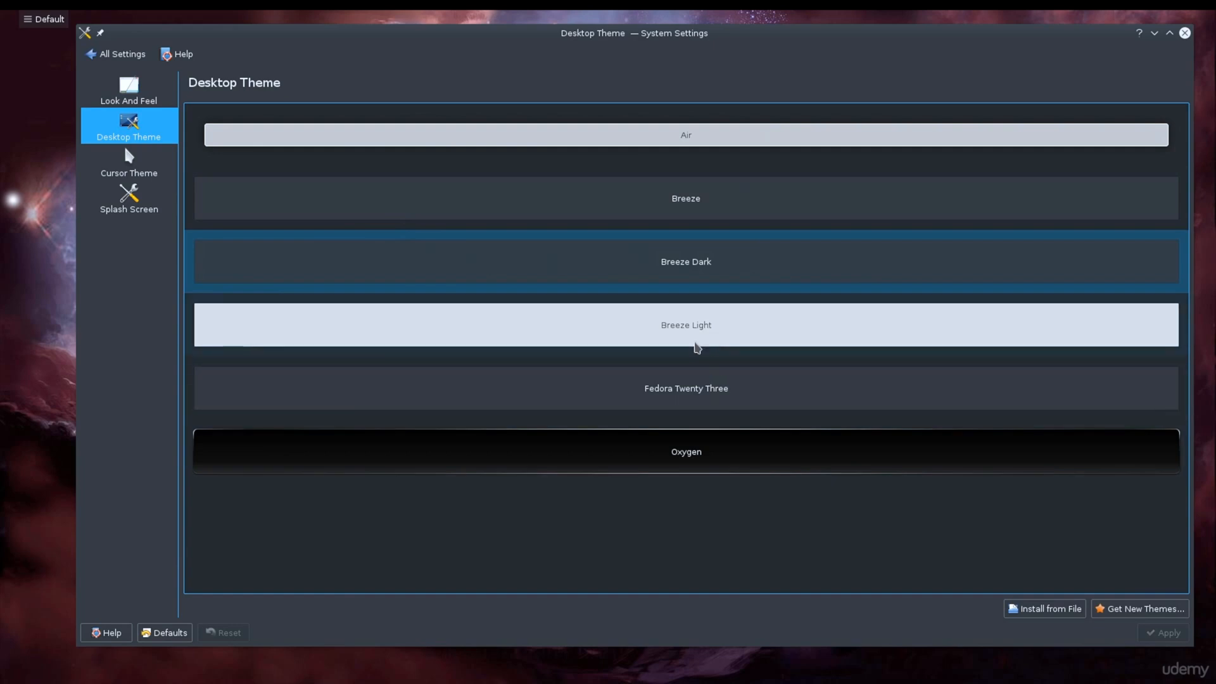
click(769, 317)
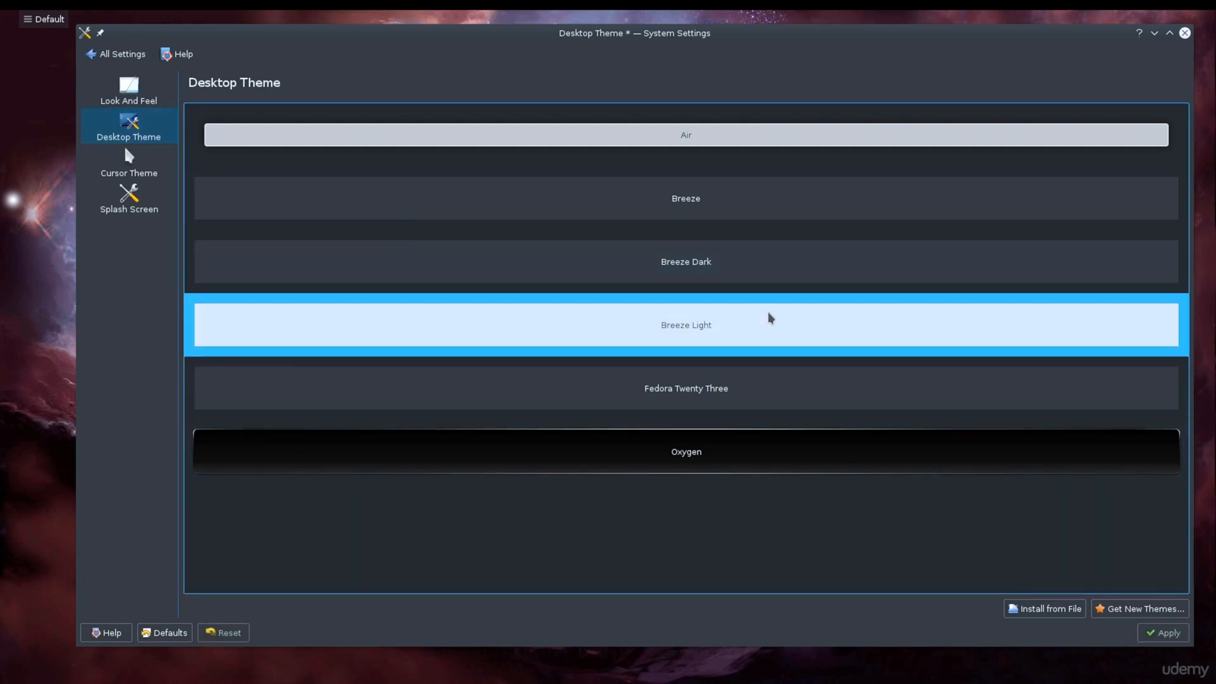
click(1184, 636)
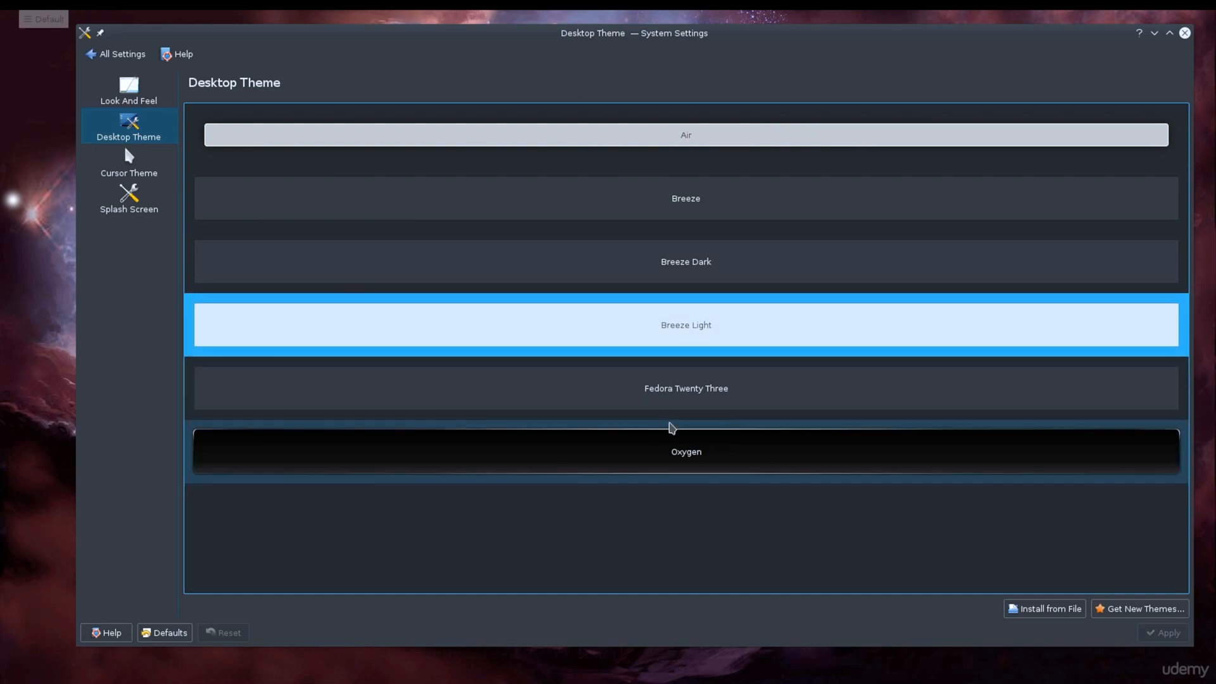
Step: Apply the Oxygen desktop theme and reveal the hidden panel to check its look
click(675, 447)
click(1165, 632)
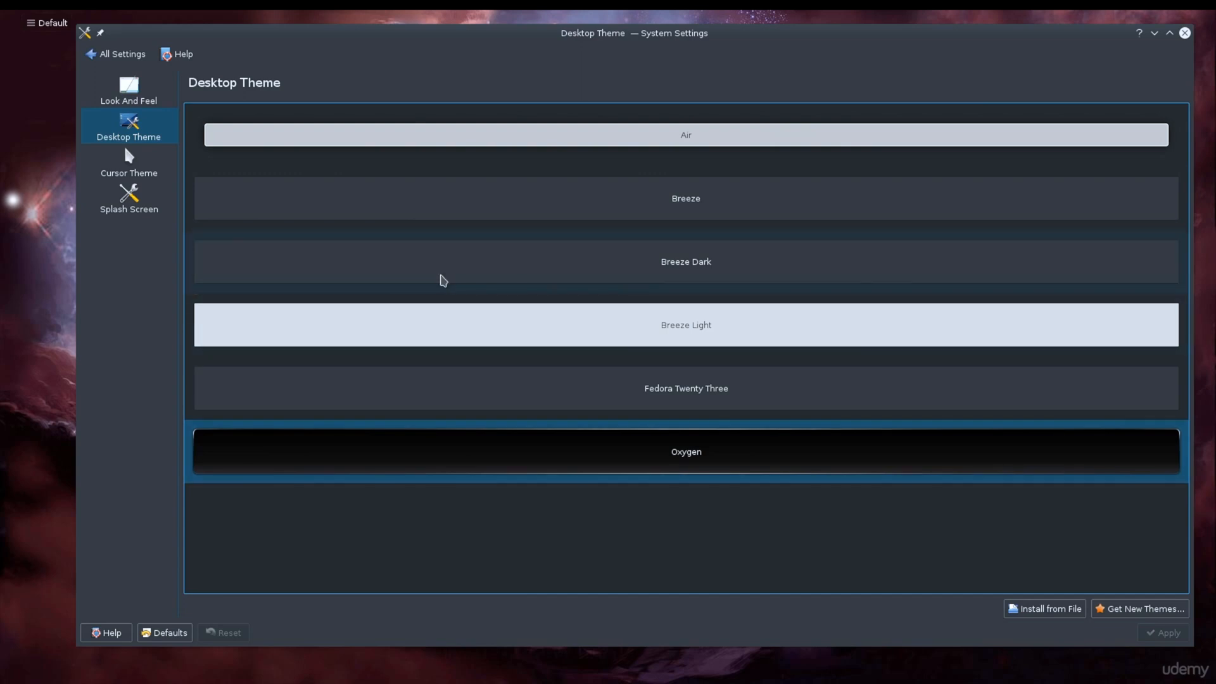
mouse_move(494, 48)
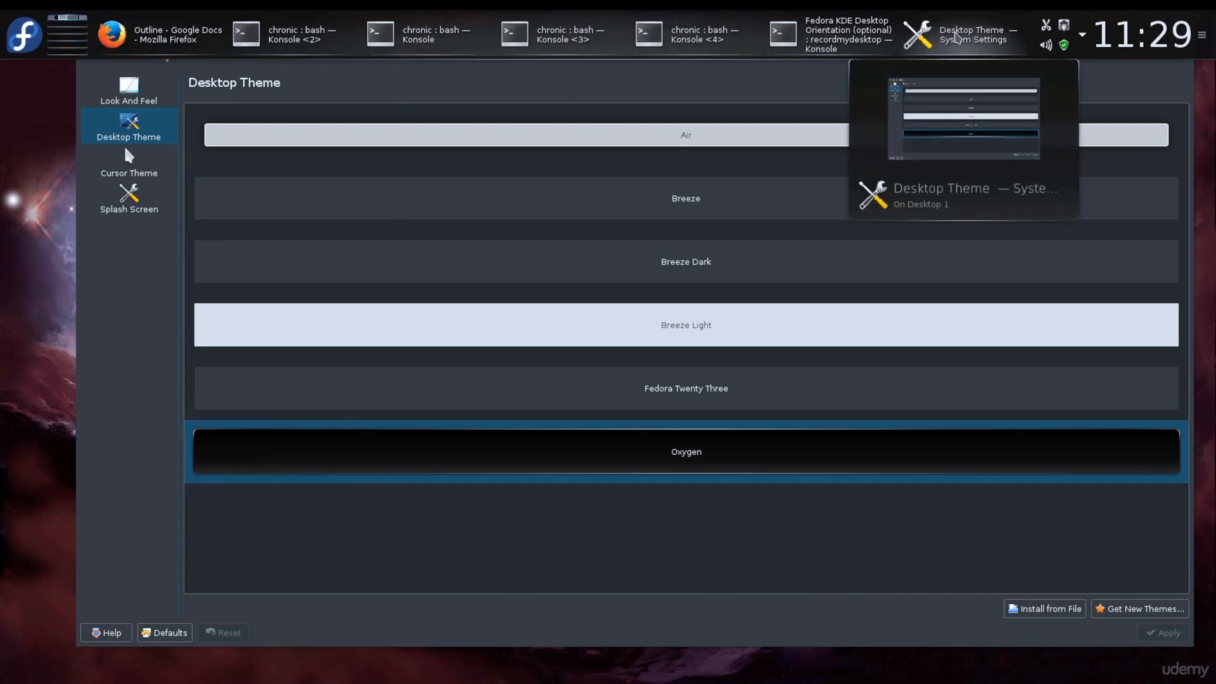
click(141, 391)
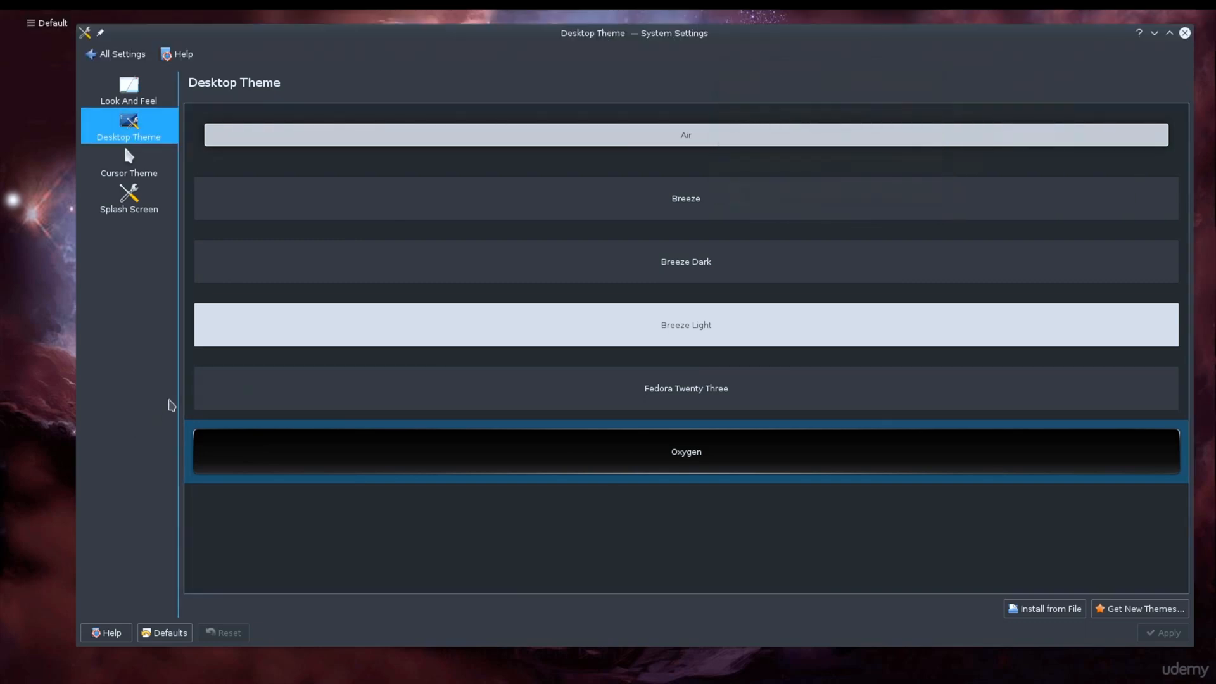
Step: Review the available cursor themes and splash screens, and return to the overview of all settings
click(141, 177)
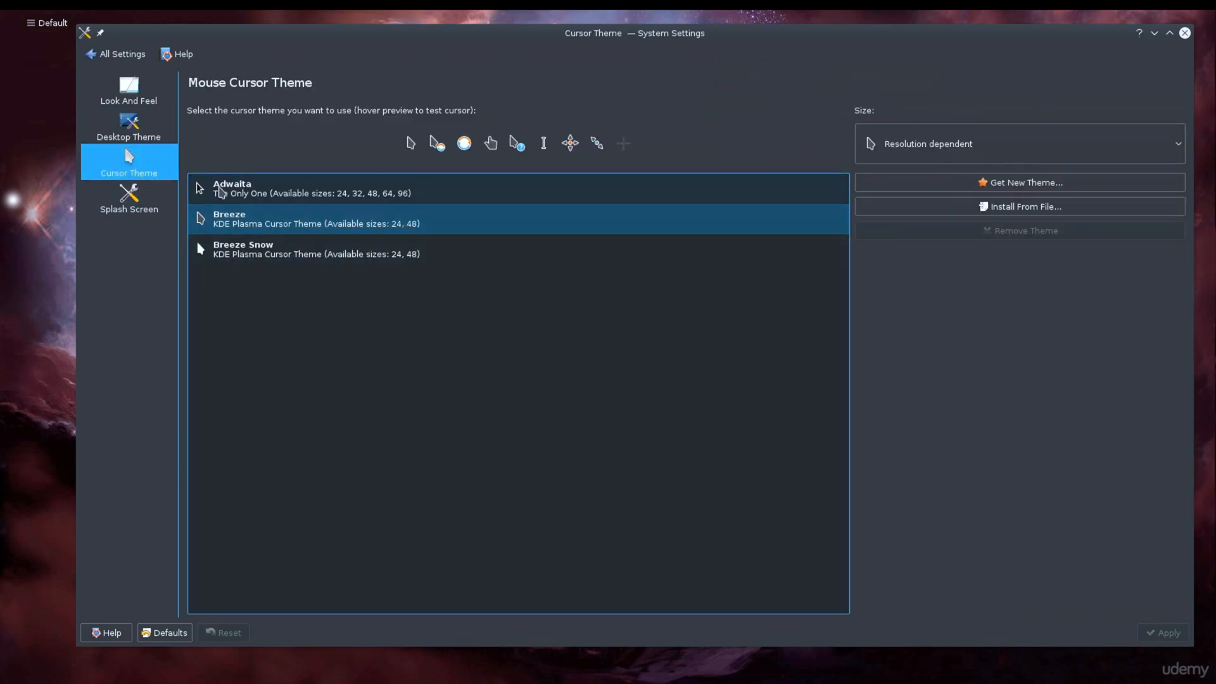
click(102, 212)
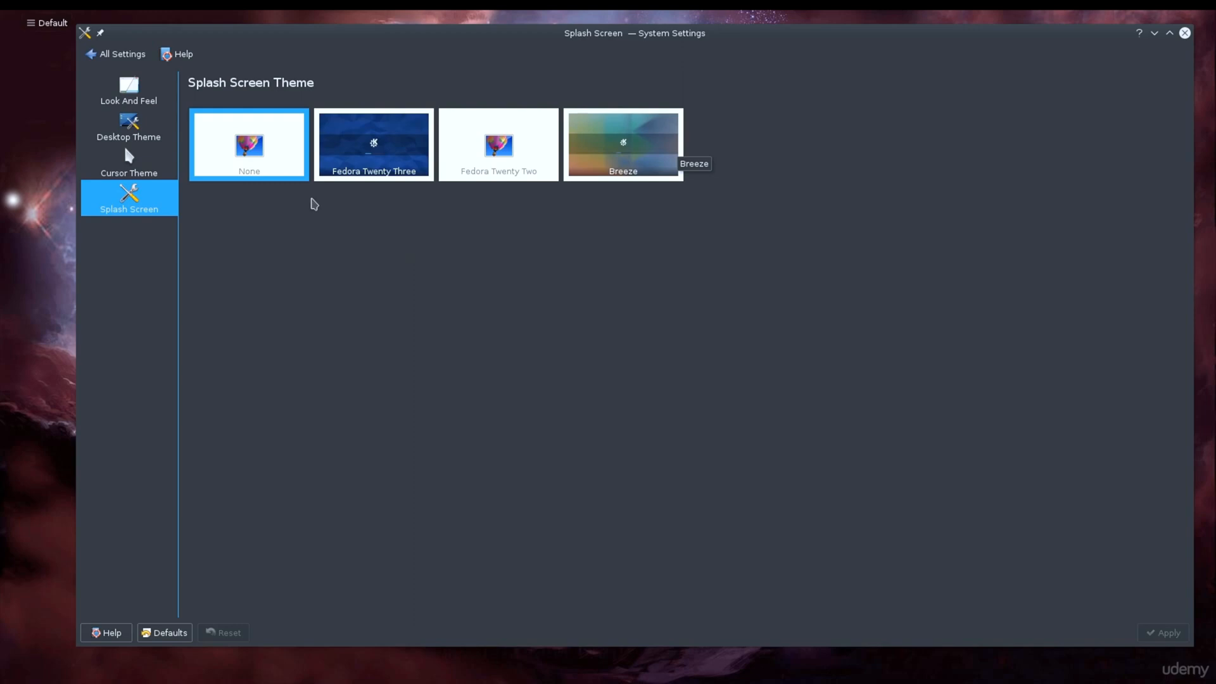
click(116, 55)
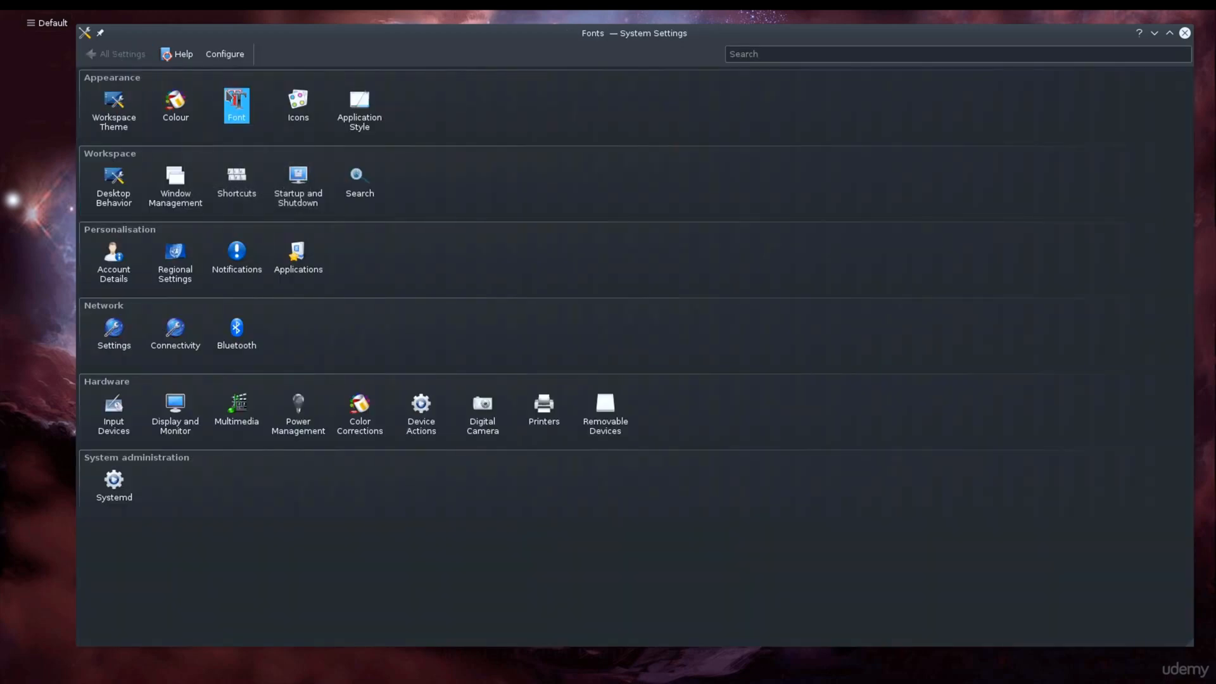
Step: Review the font settings and the installed fonts in Font Management, and return to the overview of all settings
click(233, 101)
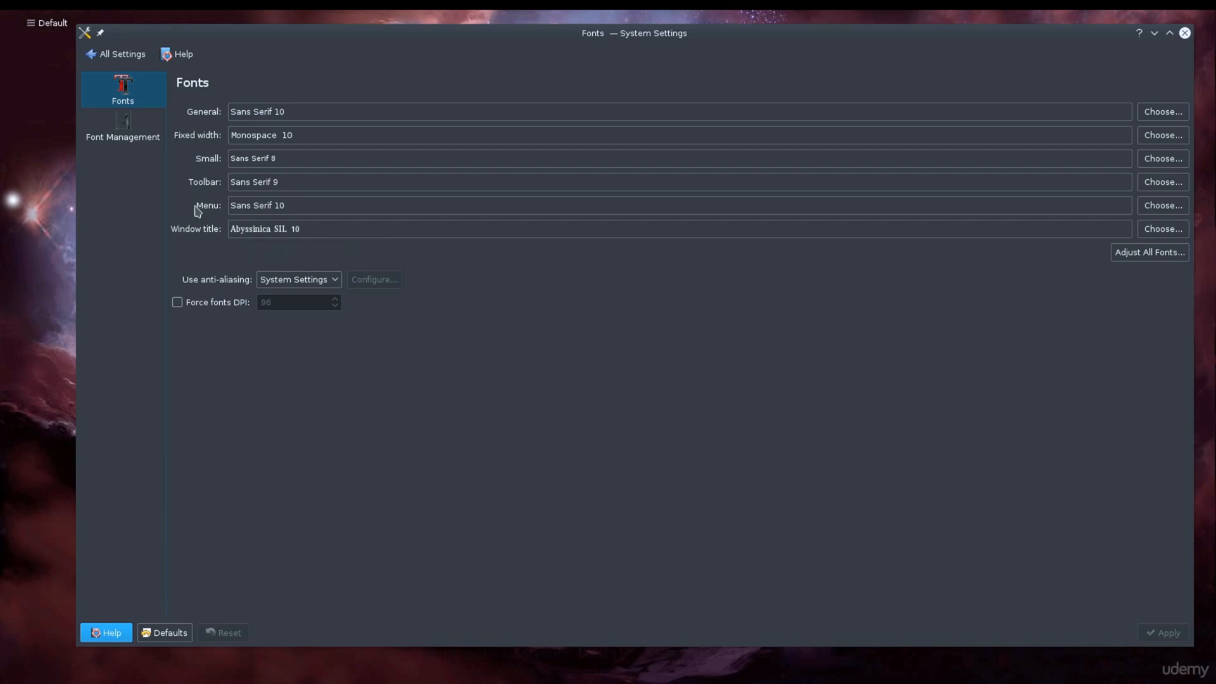
click(126, 135)
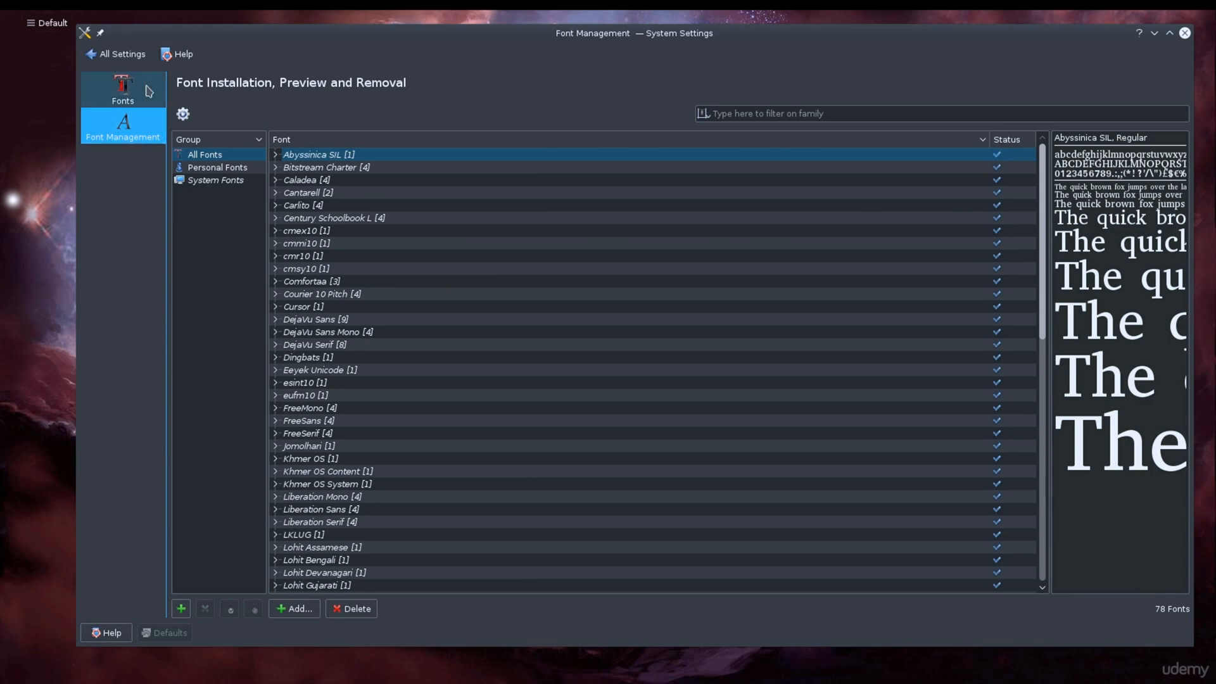
click(120, 54)
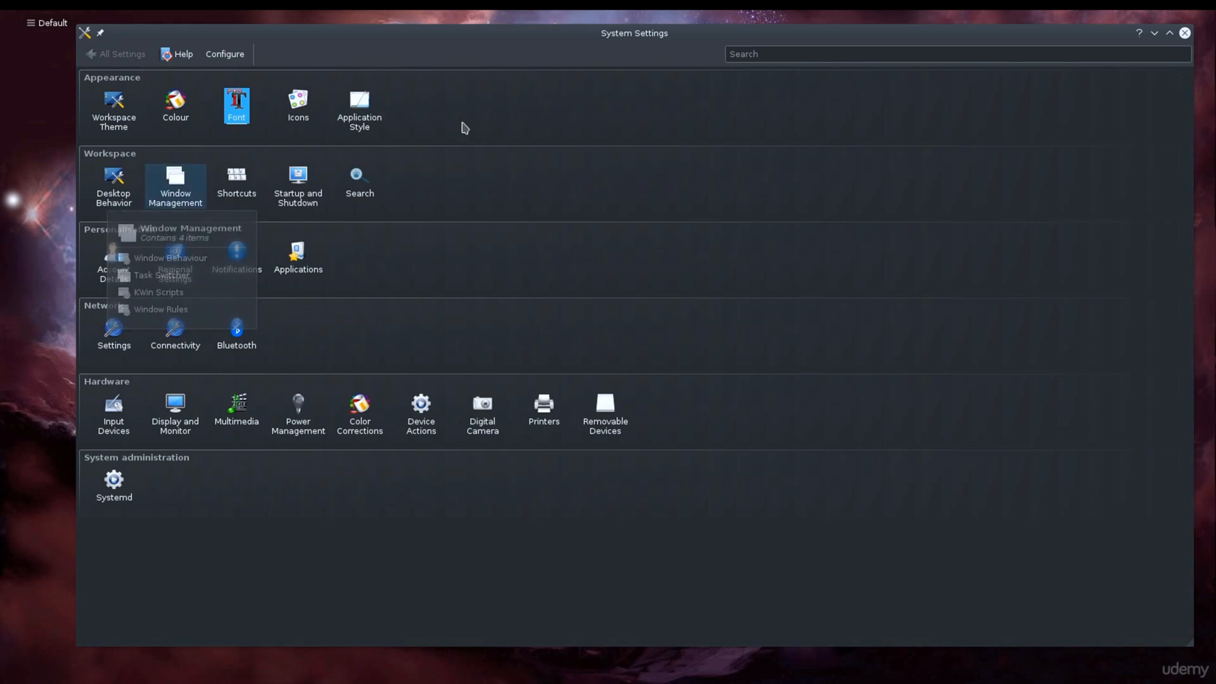
Step: Review the widget style and the window decoration themes and buttons in the Application Style settings
click(357, 130)
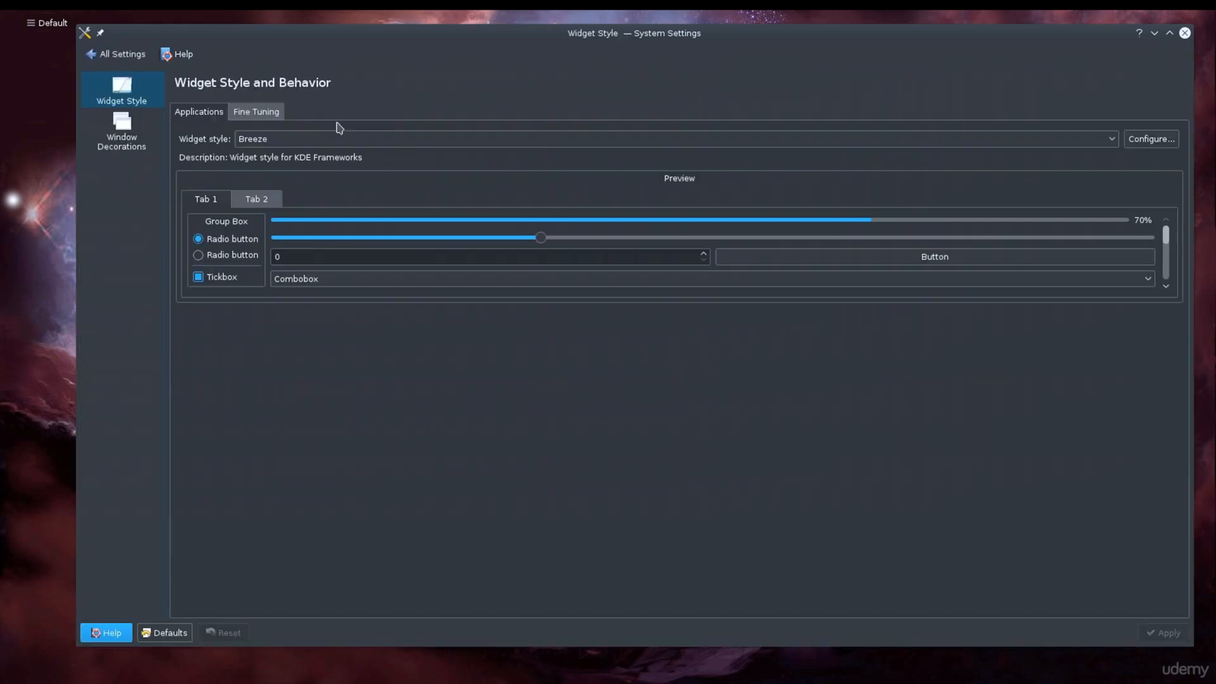
click(147, 138)
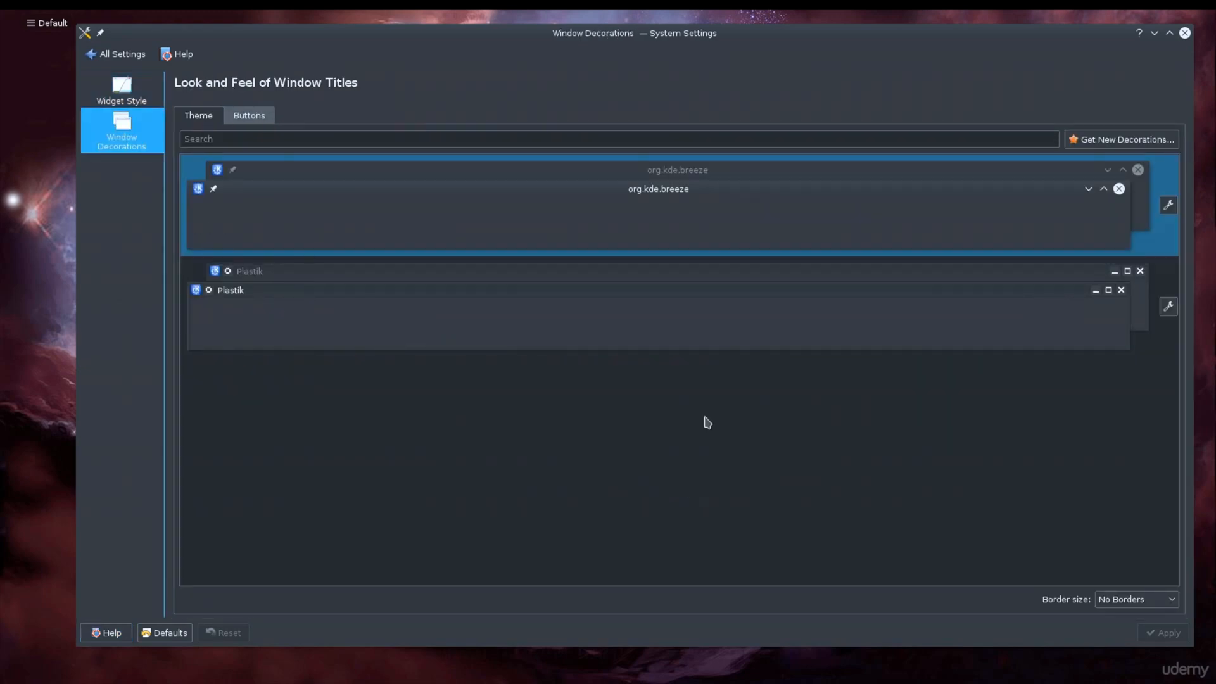
click(248, 120)
click(209, 121)
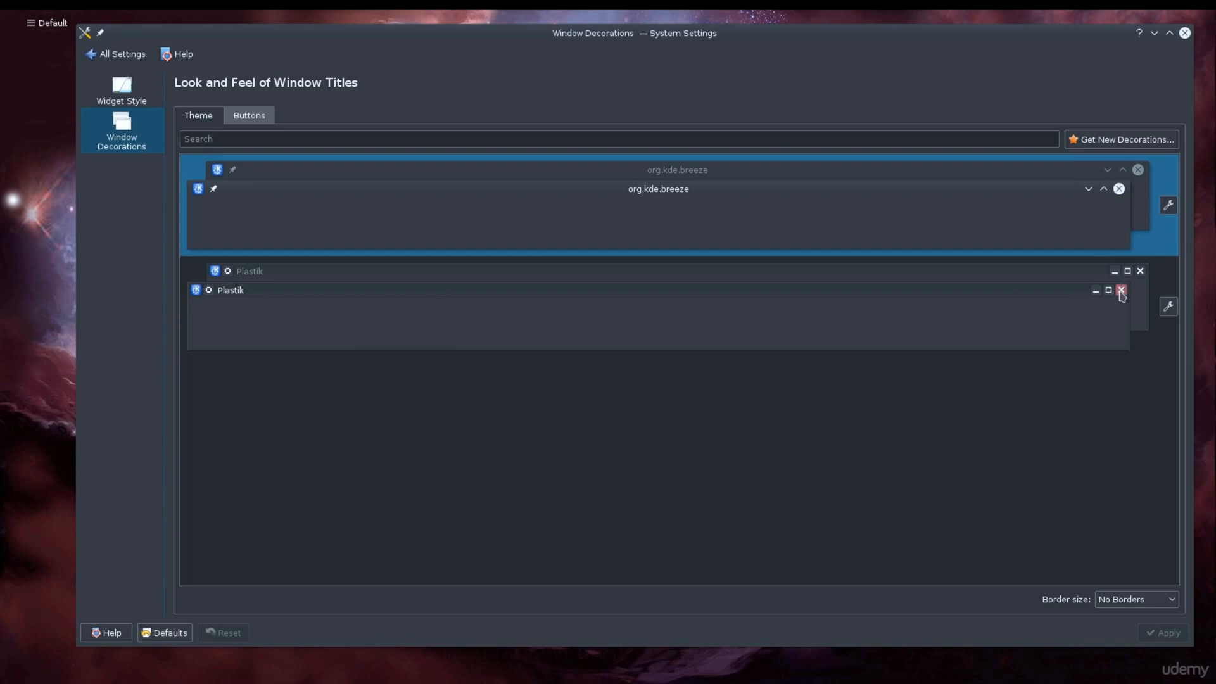
Step: Try the Plastik window decoration, reselect org.kde.breeze, and return to the overview of all settings
click(957, 338)
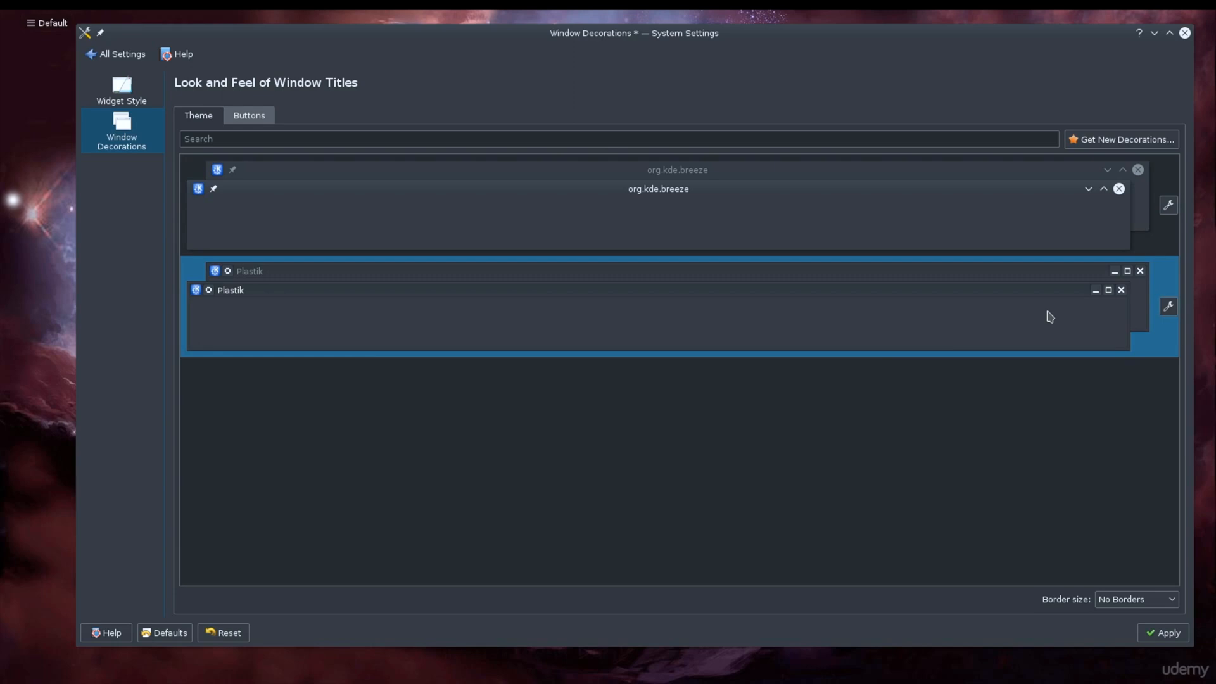
click(1037, 249)
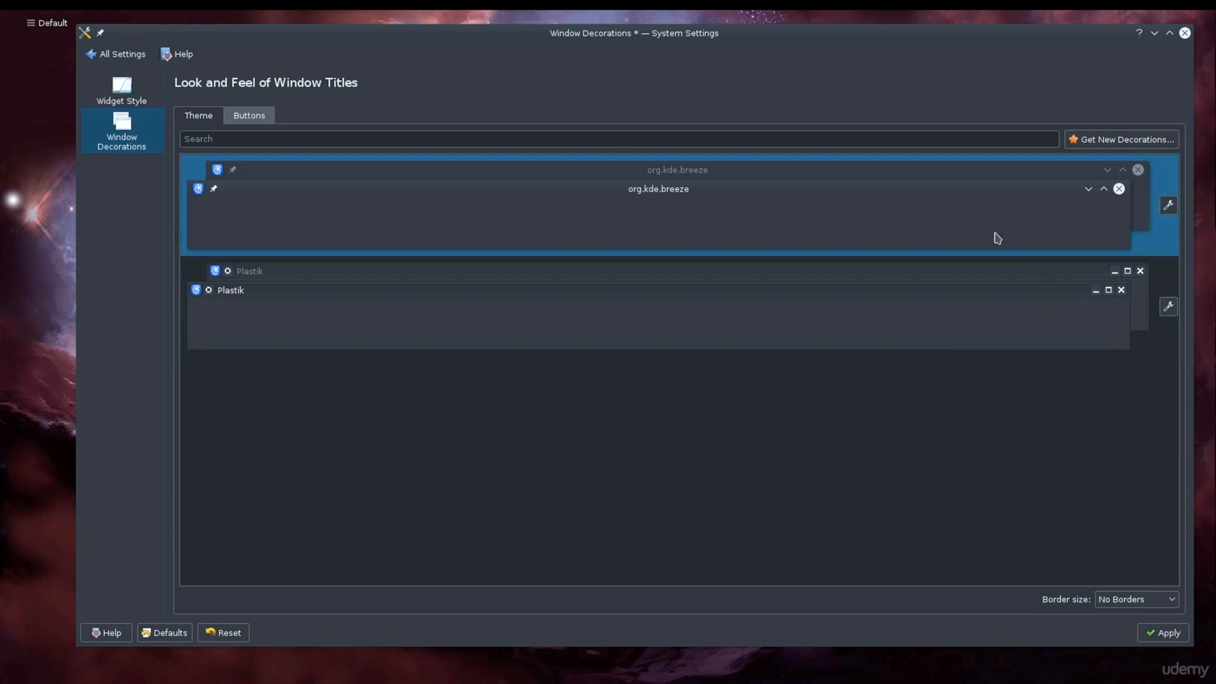
click(117, 61)
click(683, 344)
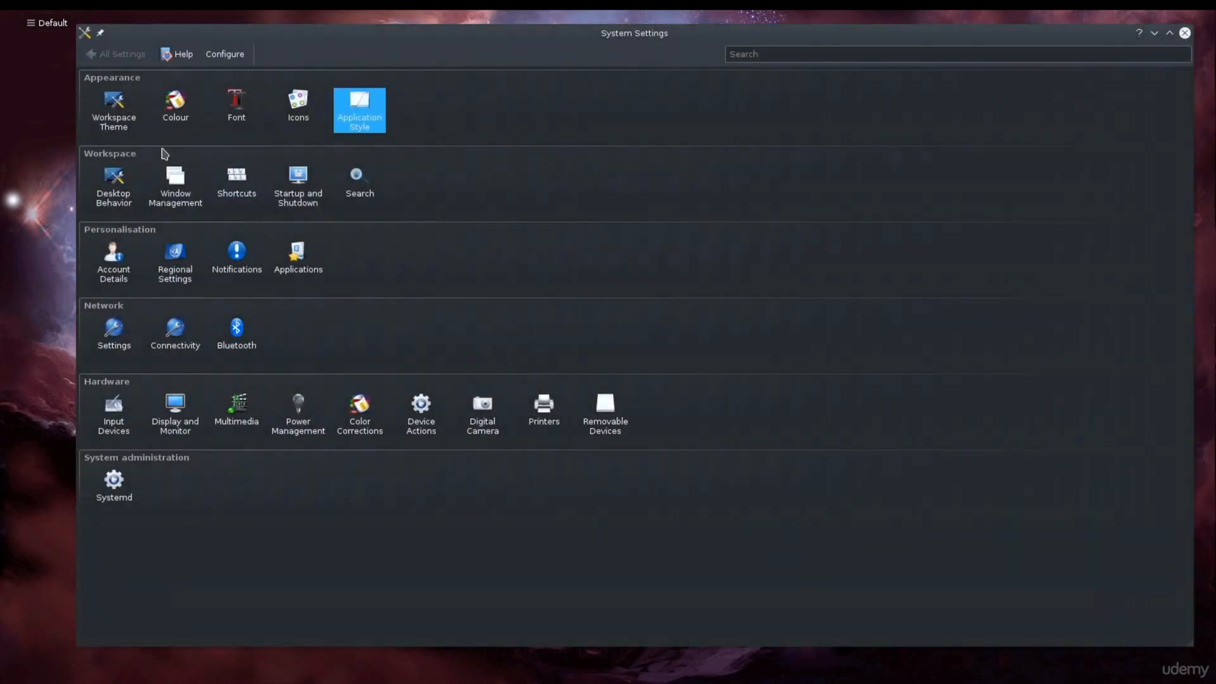
Step: Open the Desktop Effects page of the Desktop Behavior settings
click(127, 207)
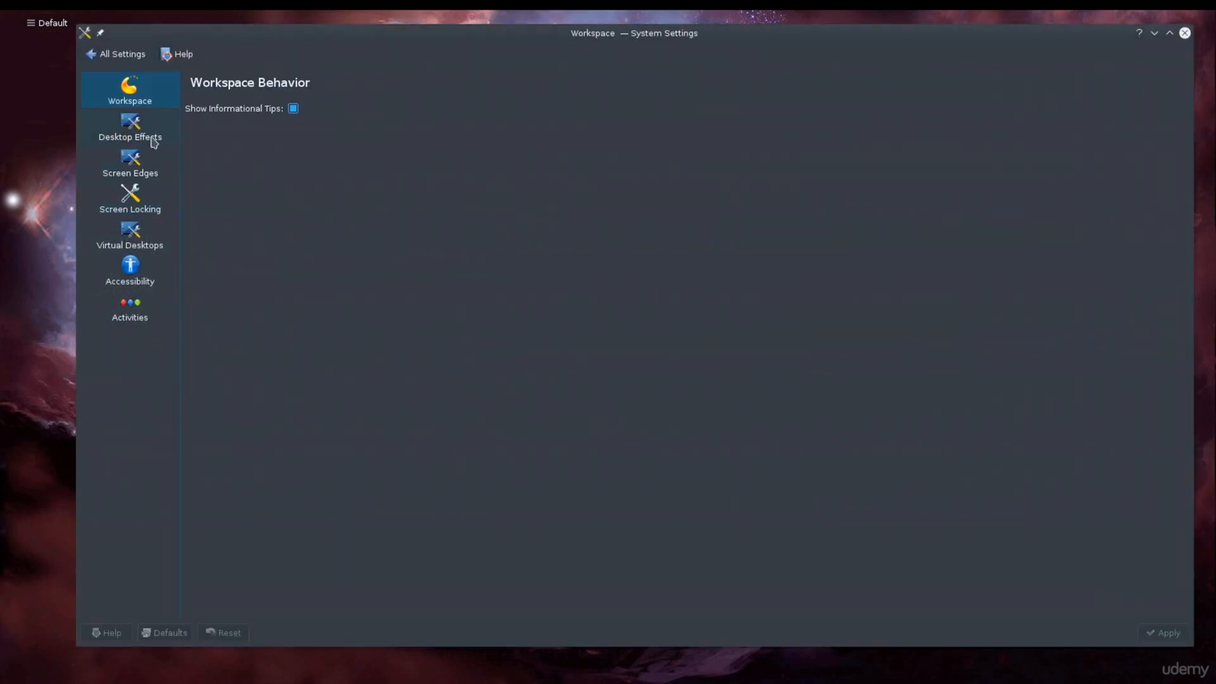
click(153, 143)
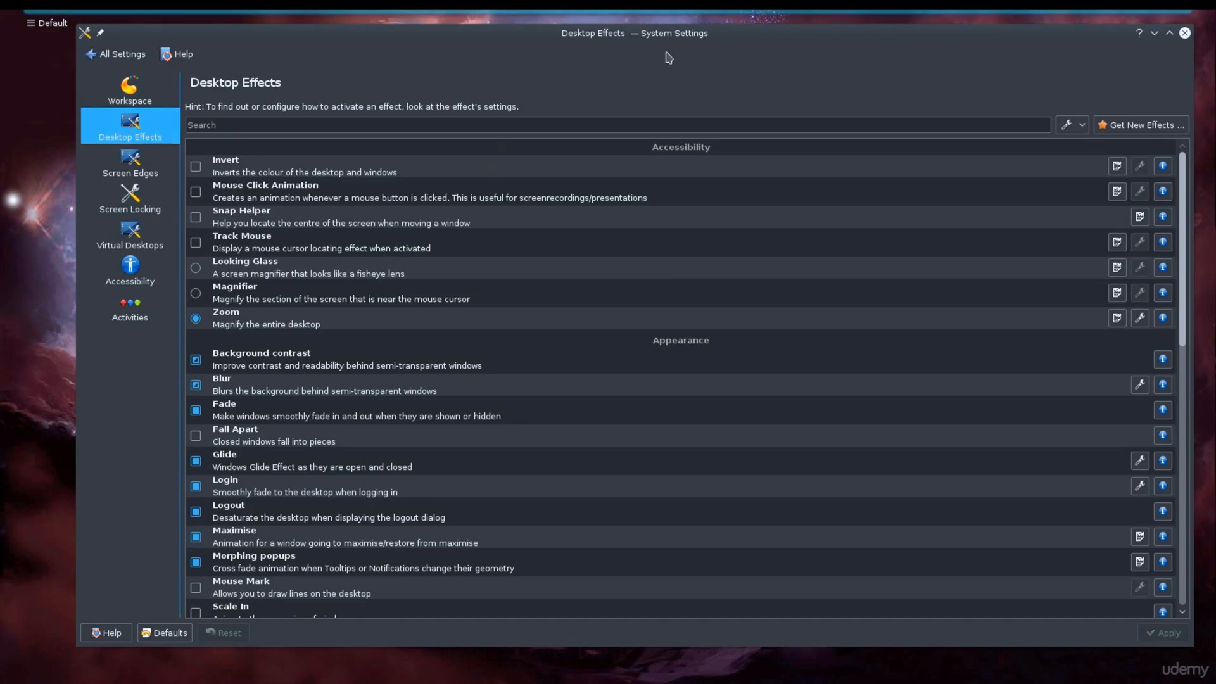
Step: Shrink the System Settings window and bring up a Konsole window that it partly overlaps
drag(688, 49, 655, 101)
drag(1157, 81, 966, 369)
drag(567, 383, 718, 186)
drag(570, 10, 616, 95)
click(1001, 226)
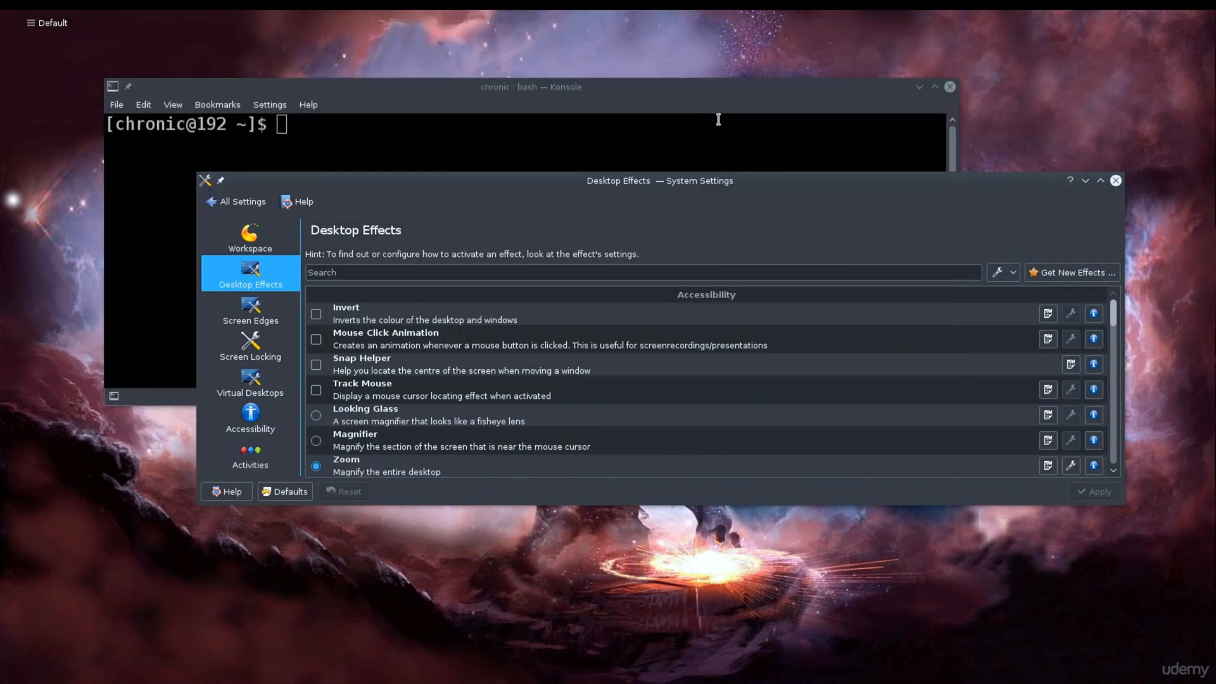
Step: Switch focus between the overlapping Konsole and System Settings windows to show the raise animation, and minimize Konsole
click(716, 117)
click(1063, 182)
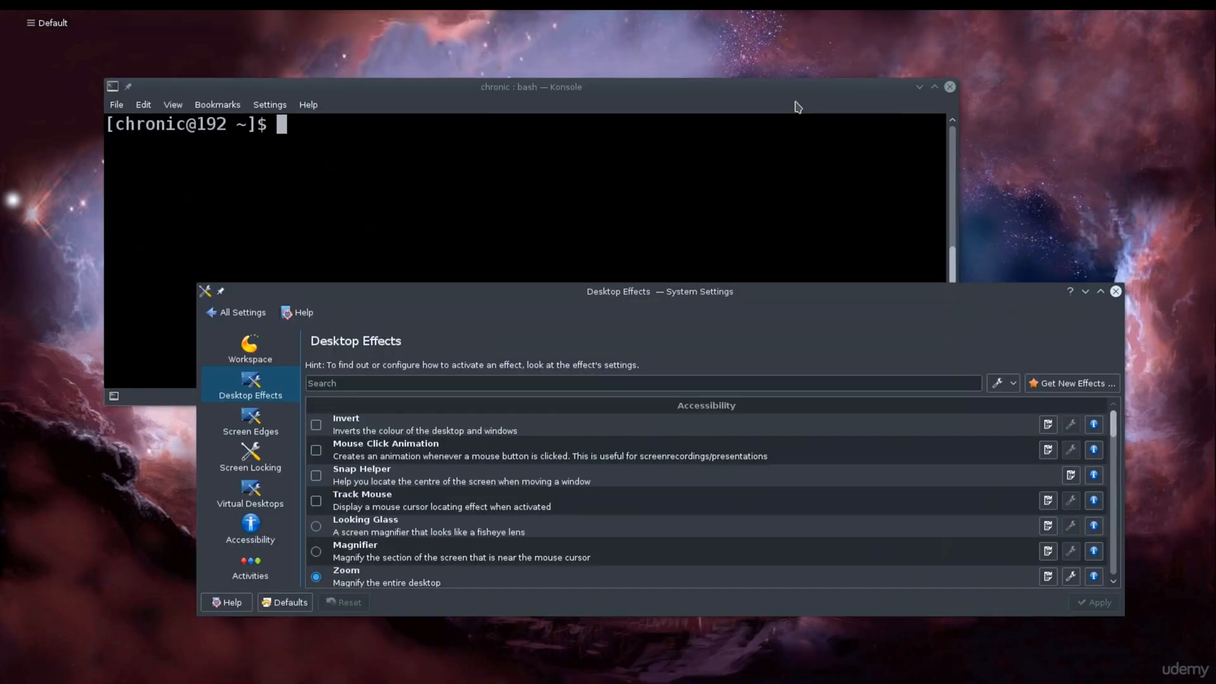
click(797, 107)
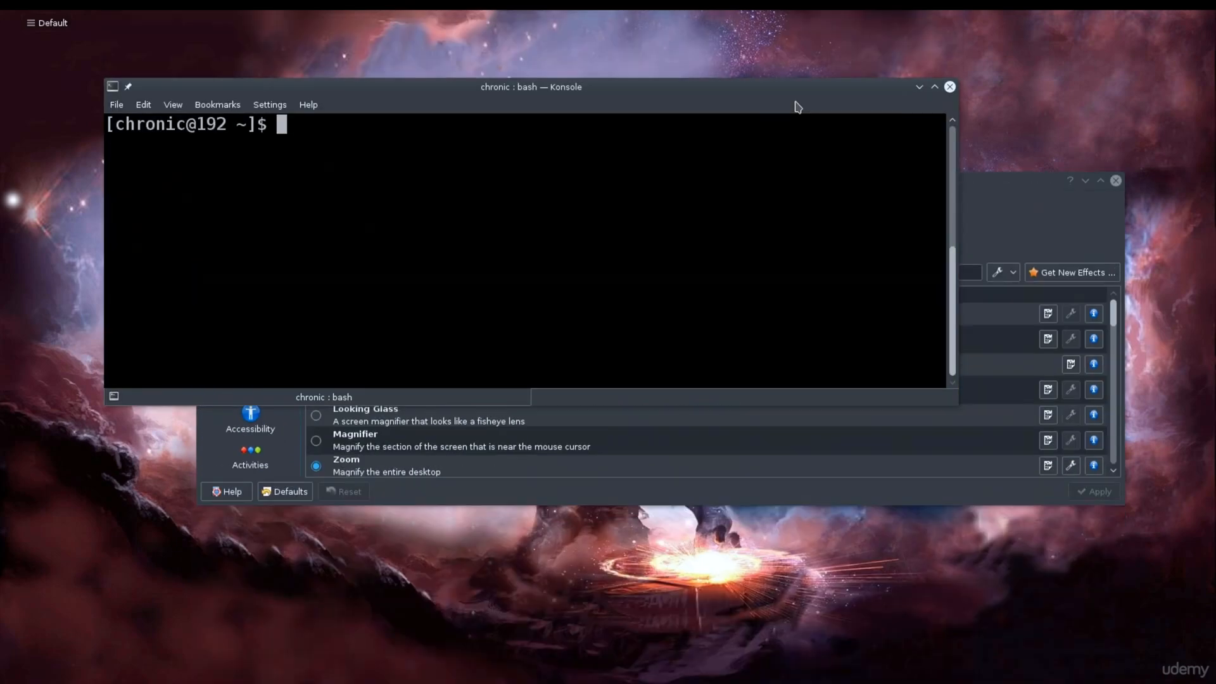
click(919, 88)
mouse_move(291, 19)
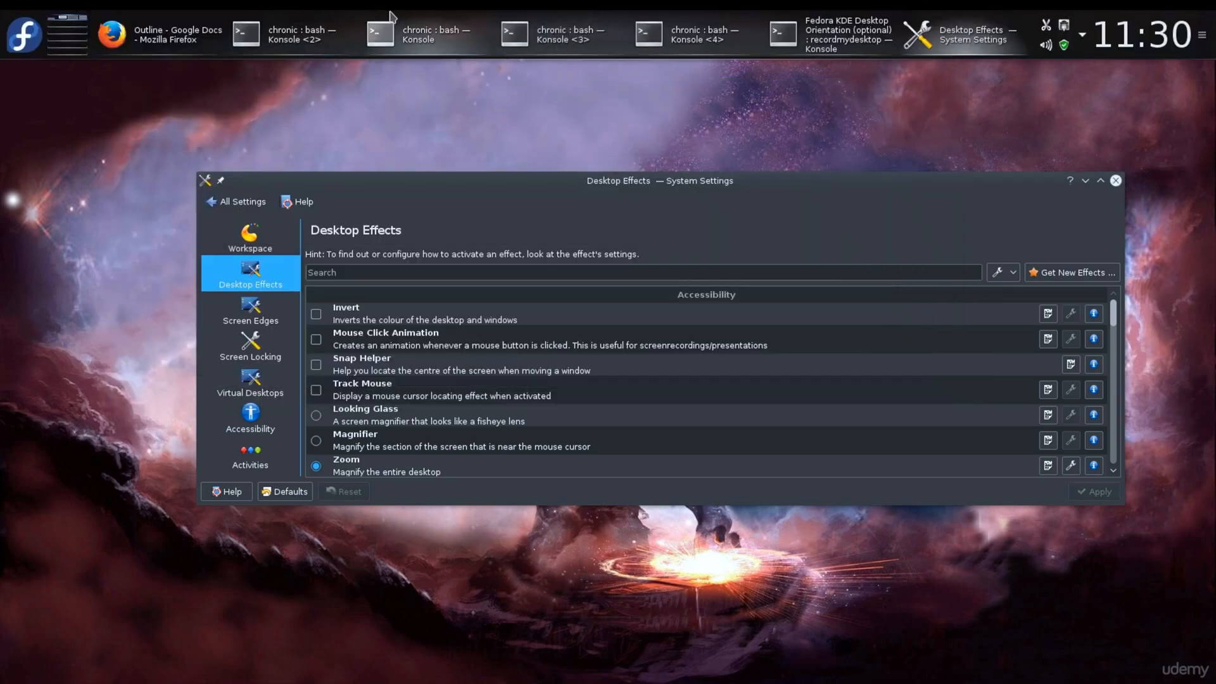
mouse_move(411, 19)
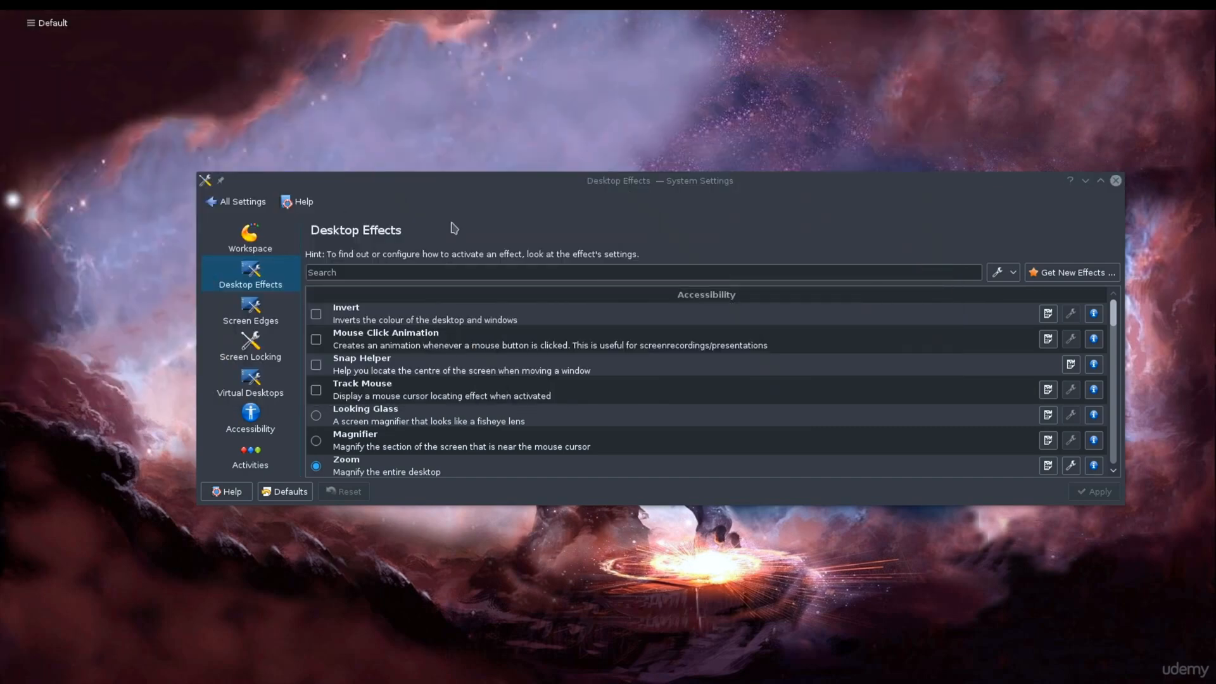
Step: Maximize the System Settings window and examine the full list of desktop effects down to the Window Management group
double_click(661, 184)
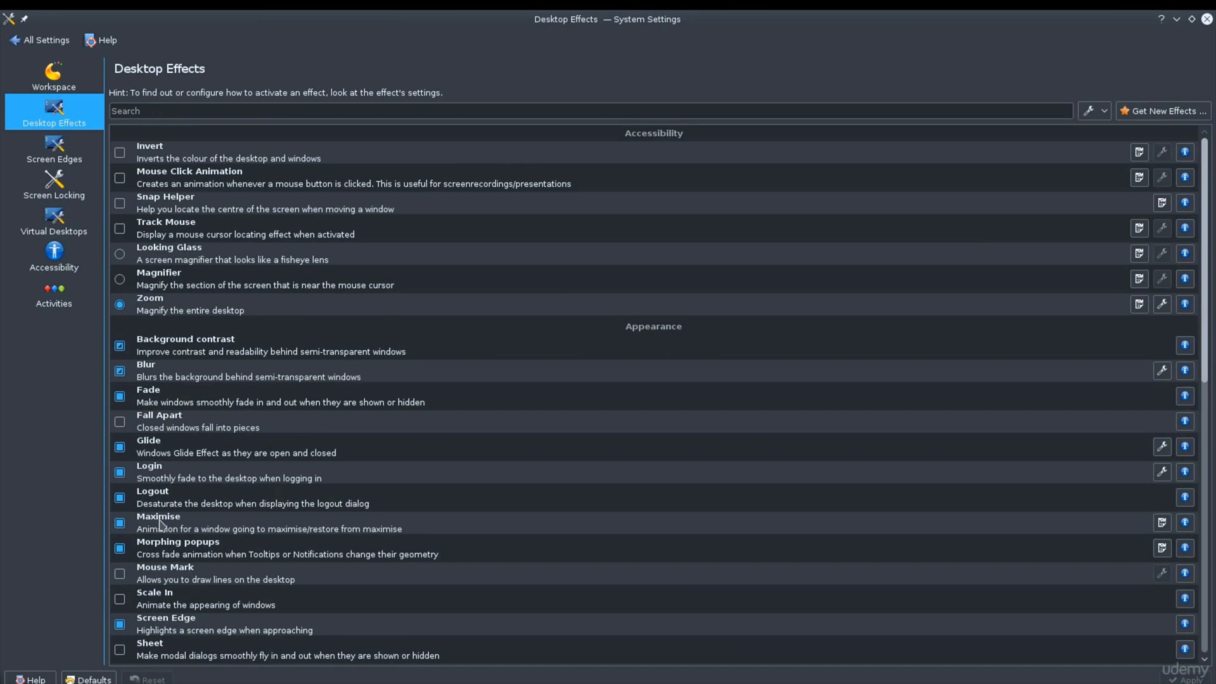
scroll(302, 557, down, 2)
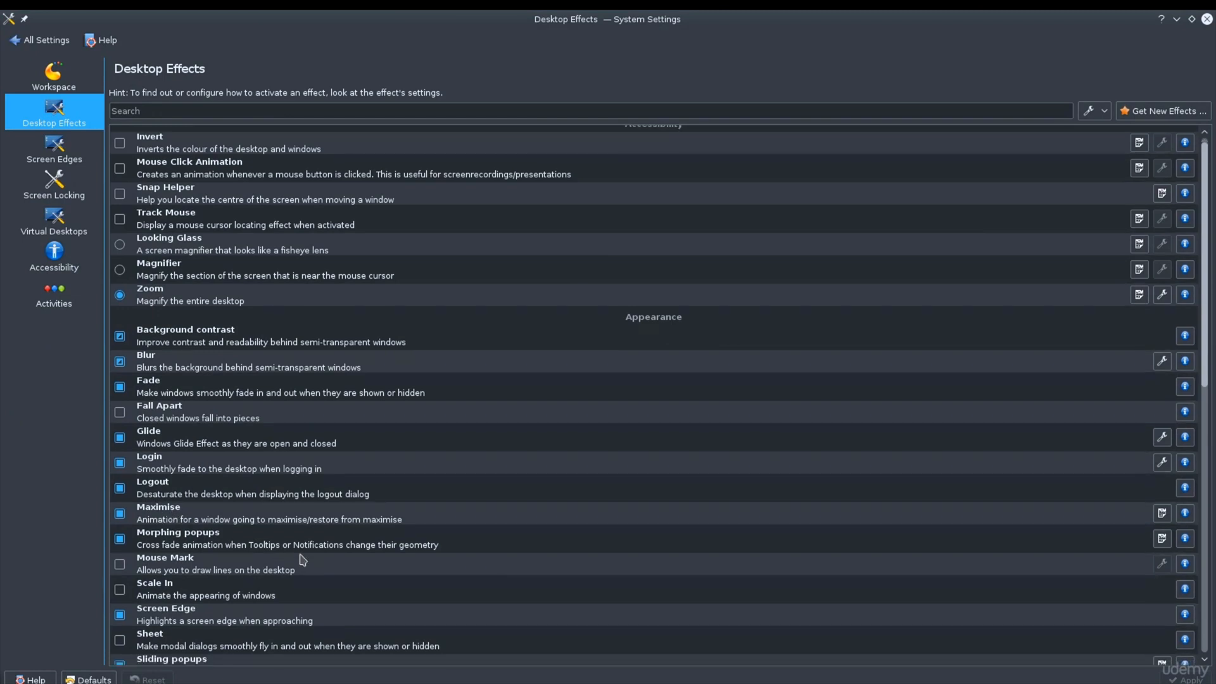
scroll(302, 560, down, 1)
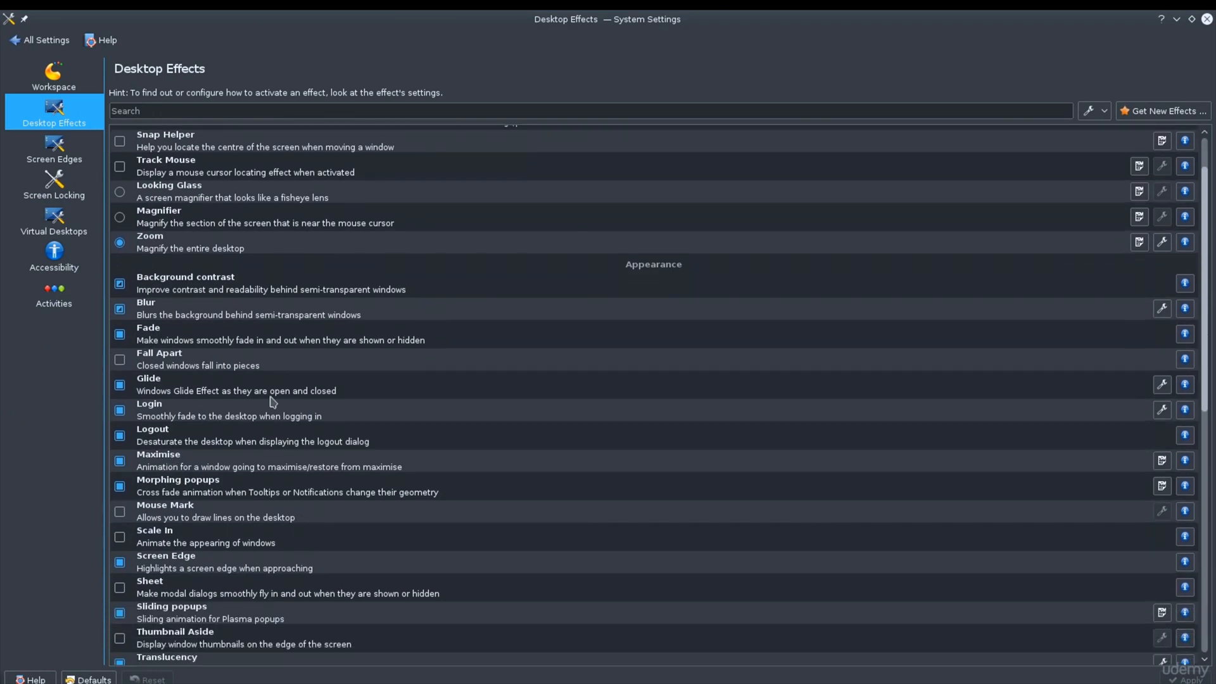
scroll(273, 401, down, 10)
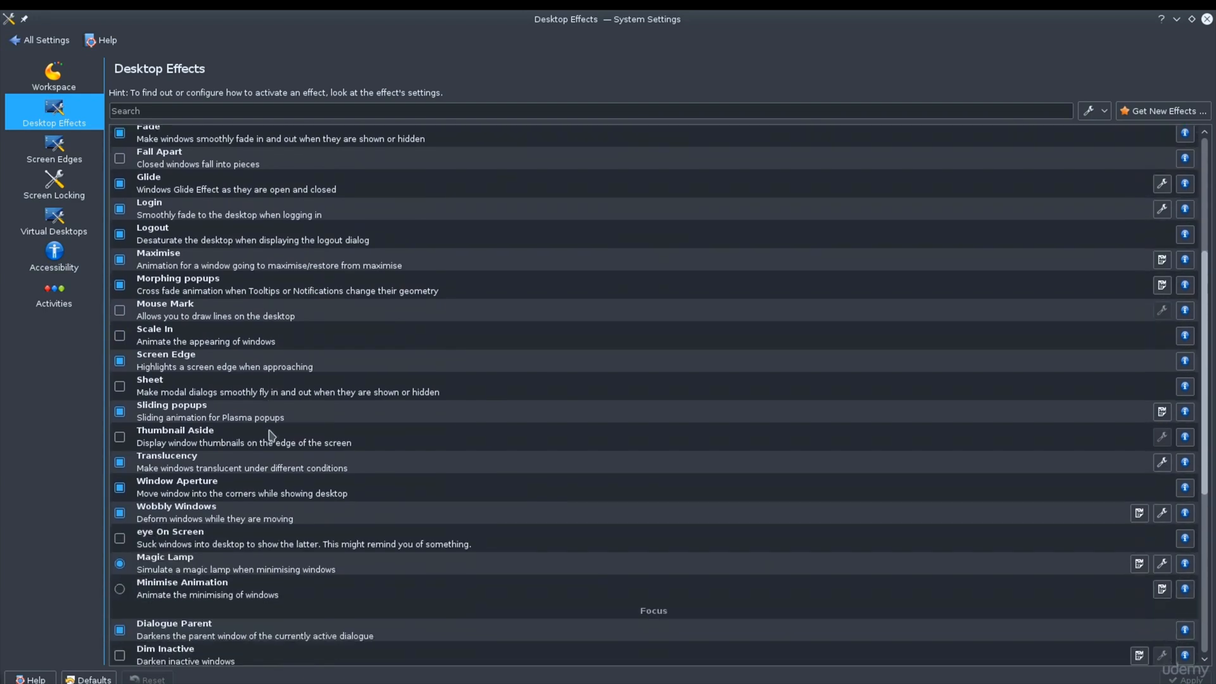
scroll(271, 435, down, 10)
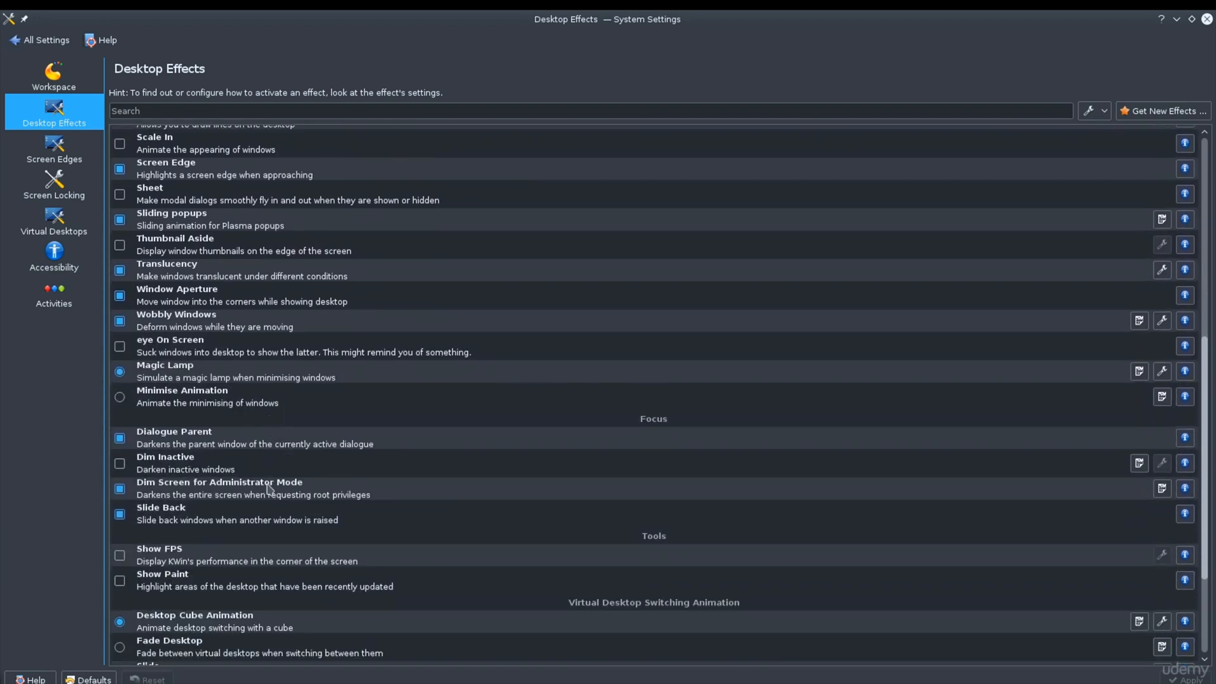
scroll(271, 488, down, 3)
scroll(271, 536, down, 5)
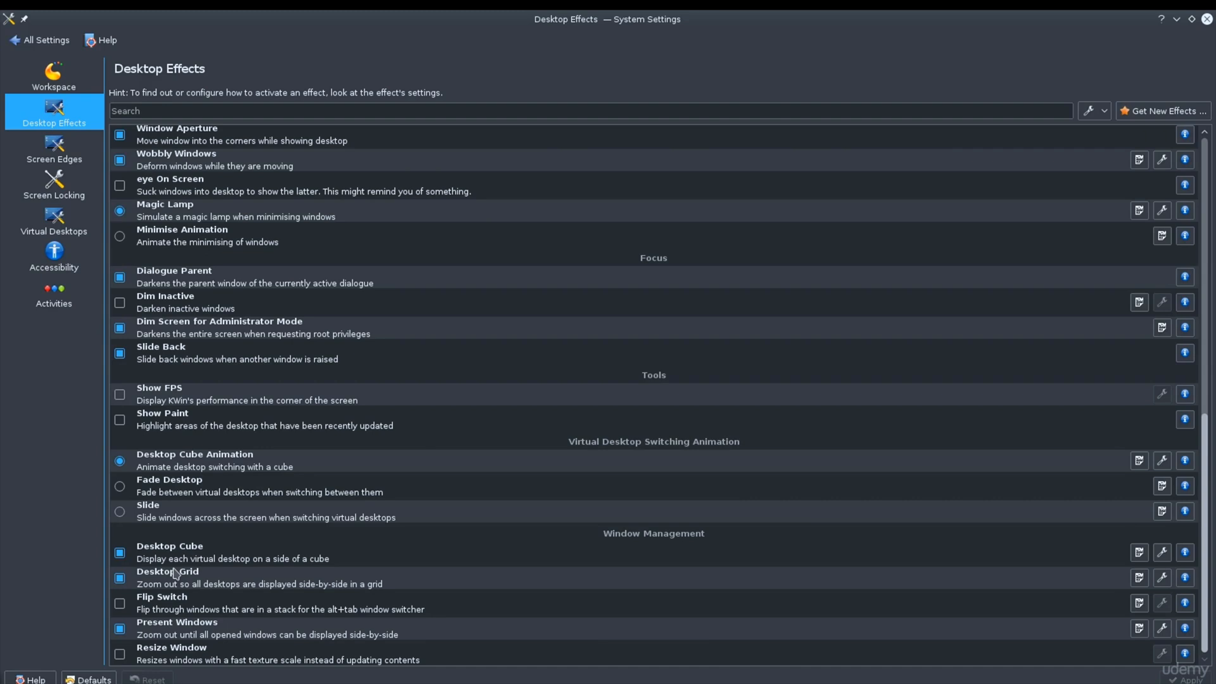
Step: Select the Desktop Cube effect, show the virtual desktops as a rotating cube, and return to the settings
click(217, 556)
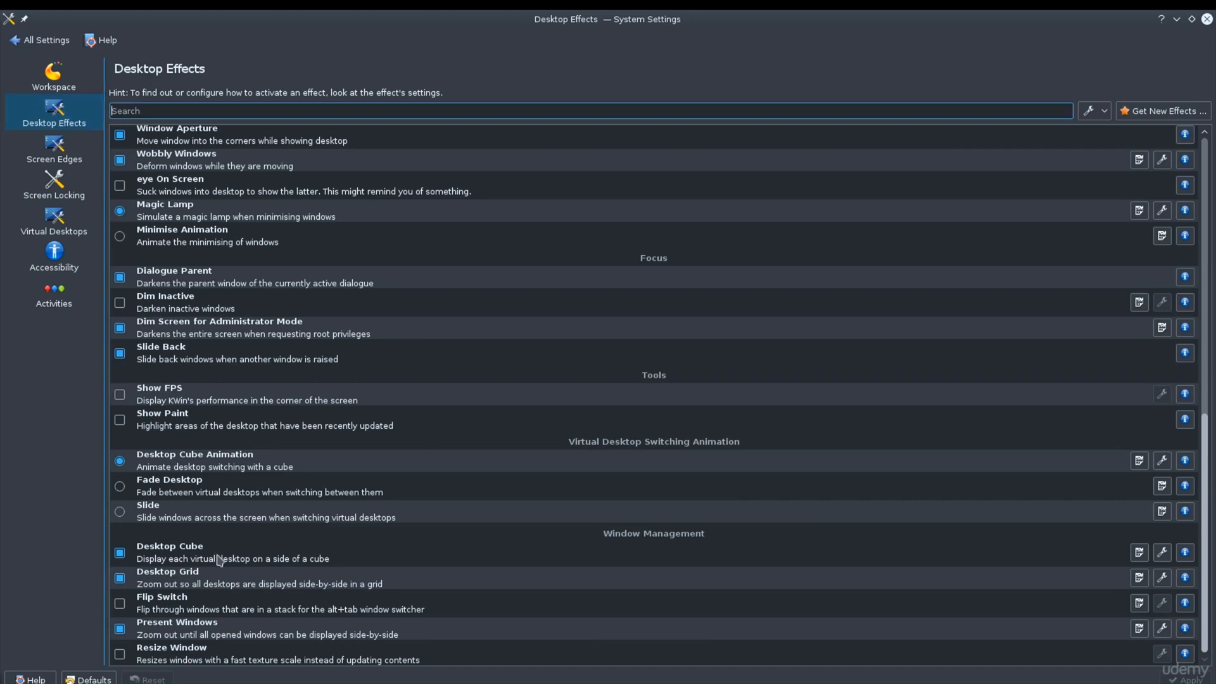
click(219, 559)
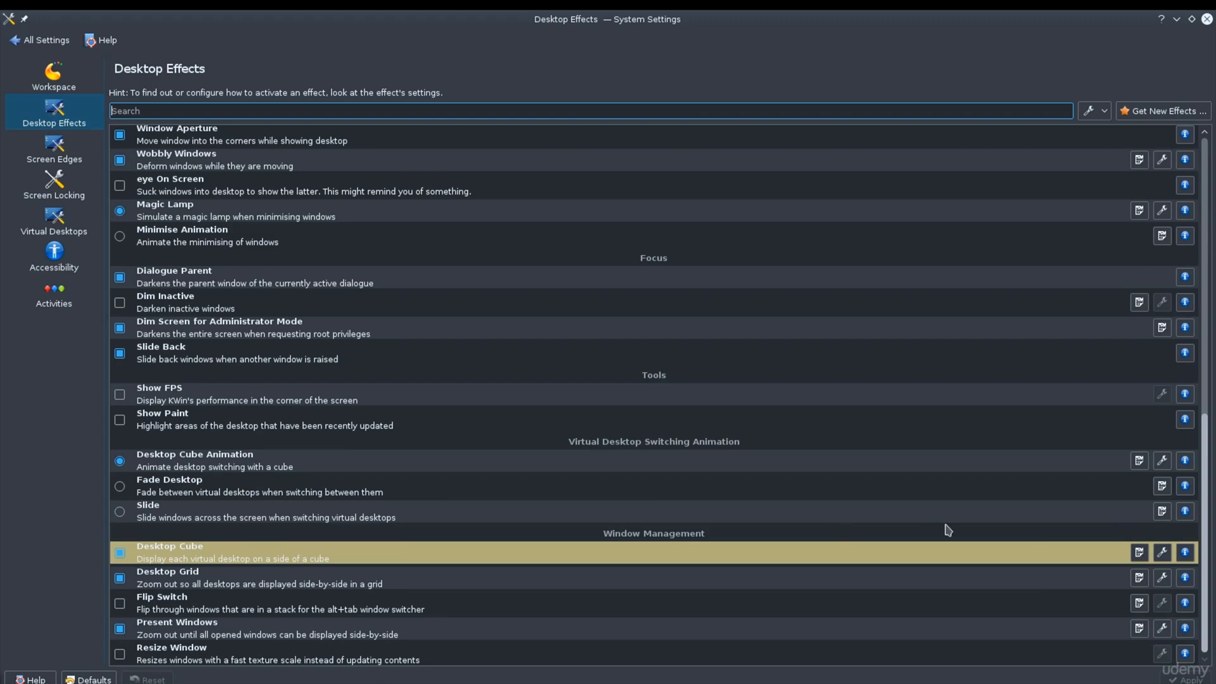
key(ctrl+F11)
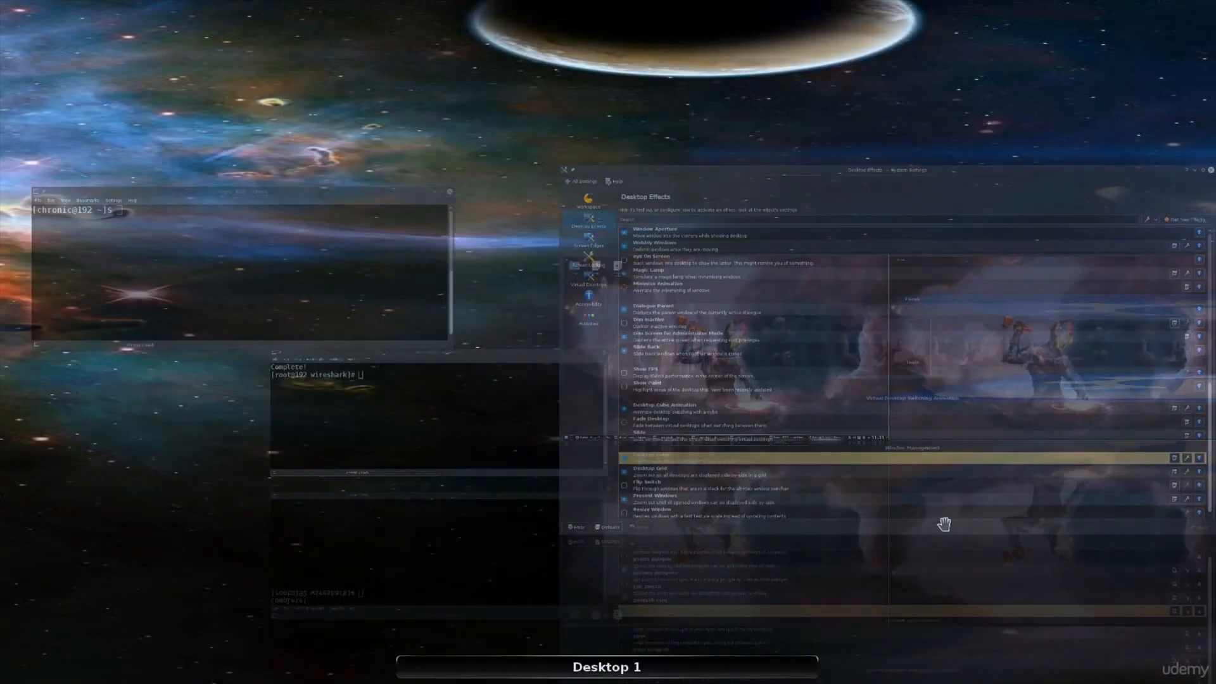
key(Escape)
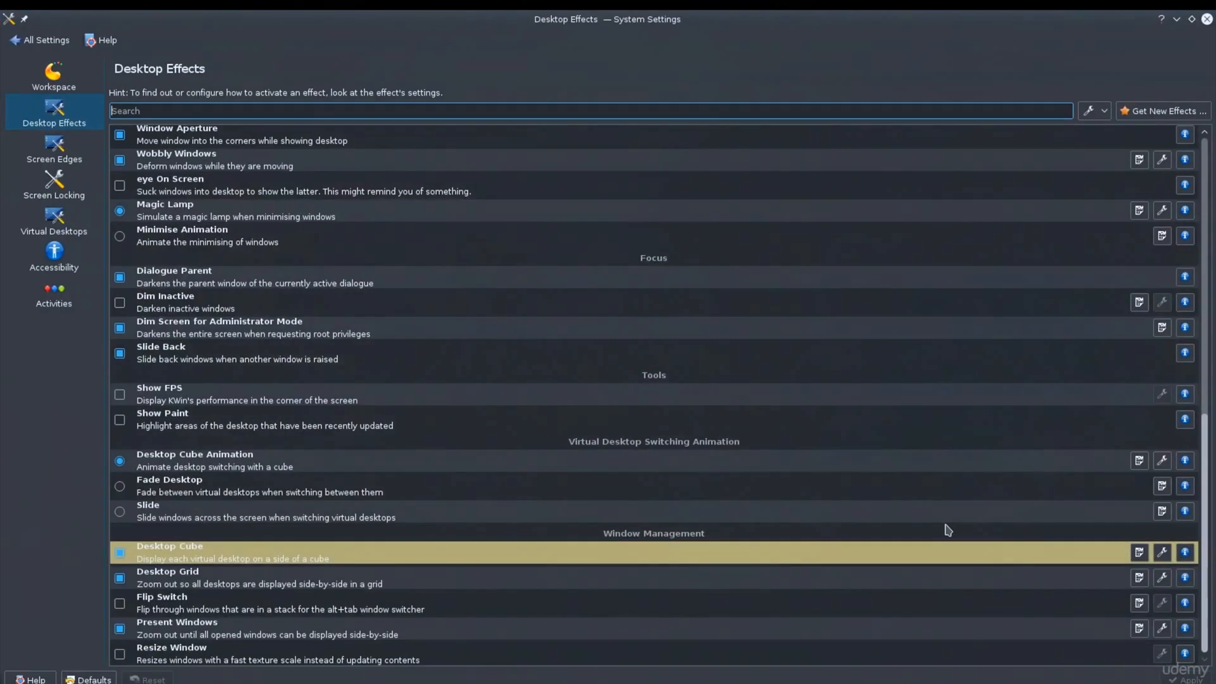
Step: Review the basic and advanced configuration options of the Desktop Cube effect, and close its dialog without changes
click(1162, 553)
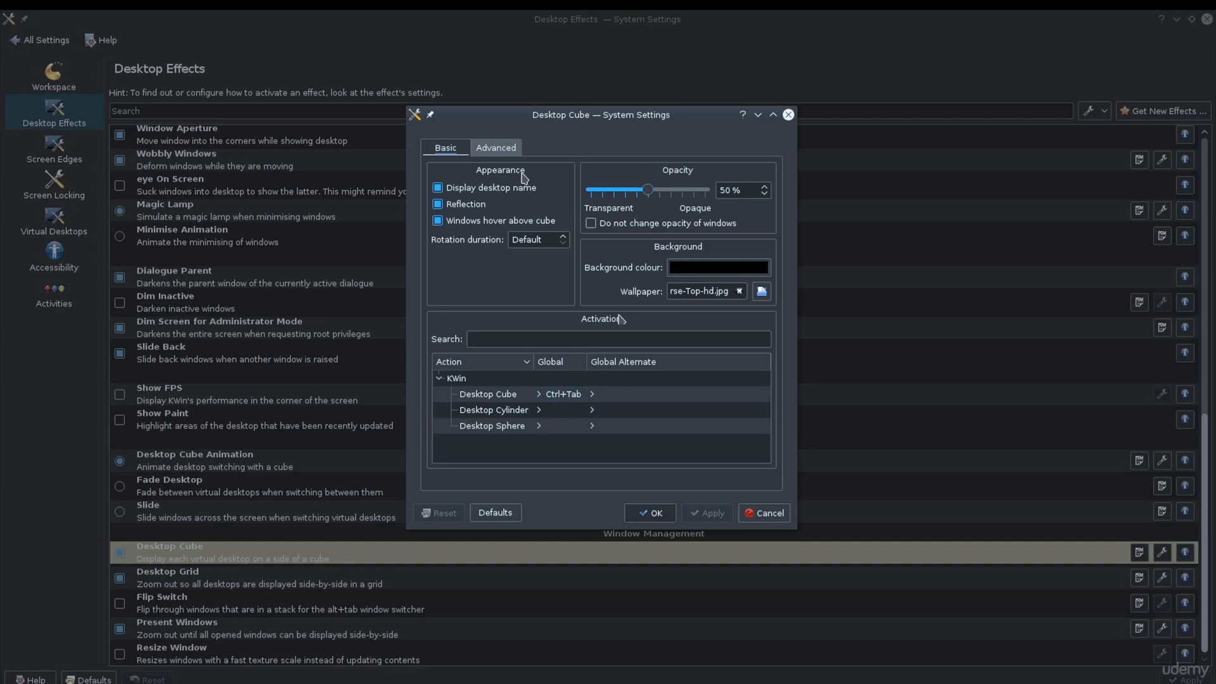
click(509, 154)
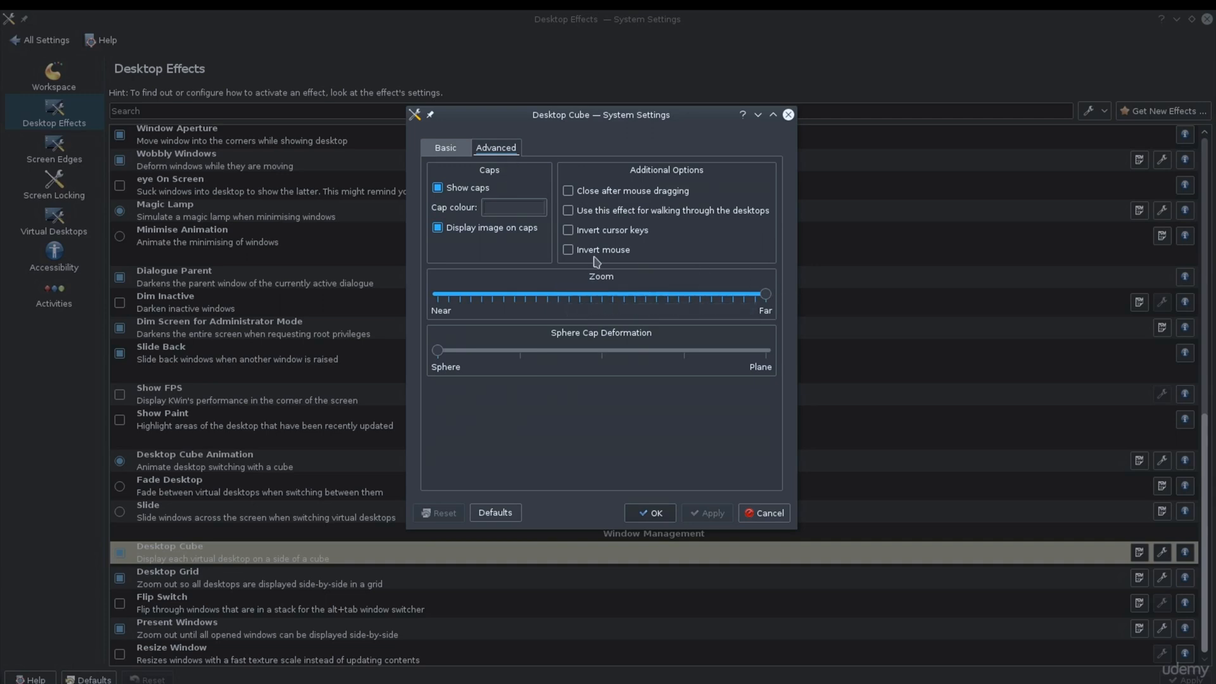
click(451, 149)
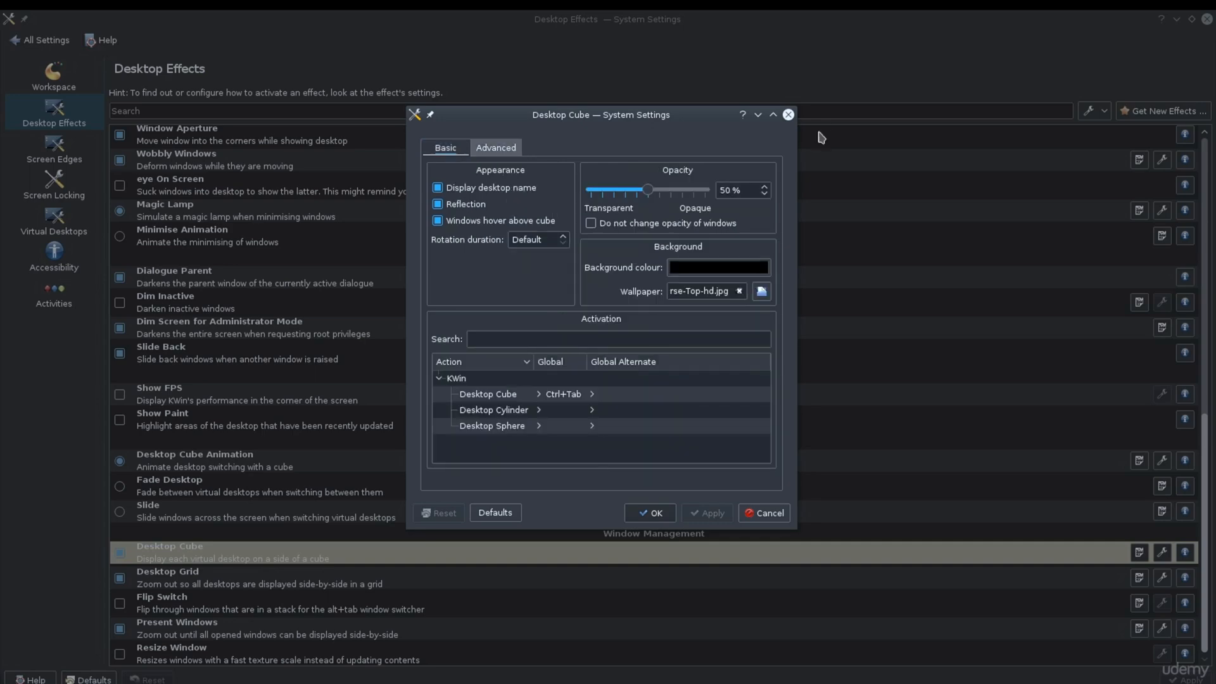
click(788, 114)
Step: Check the number of desktops on the Virtual Desktops page and view the Screen Locking settings
click(68, 225)
double_click(217, 140)
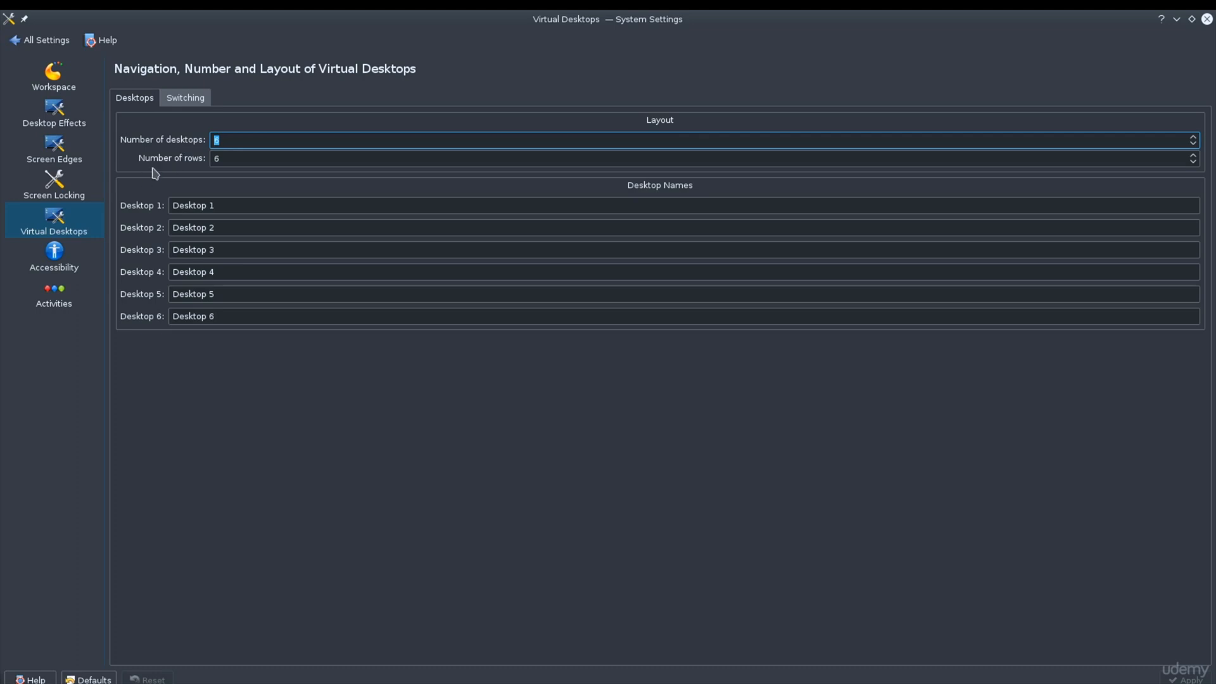
click(93, 196)
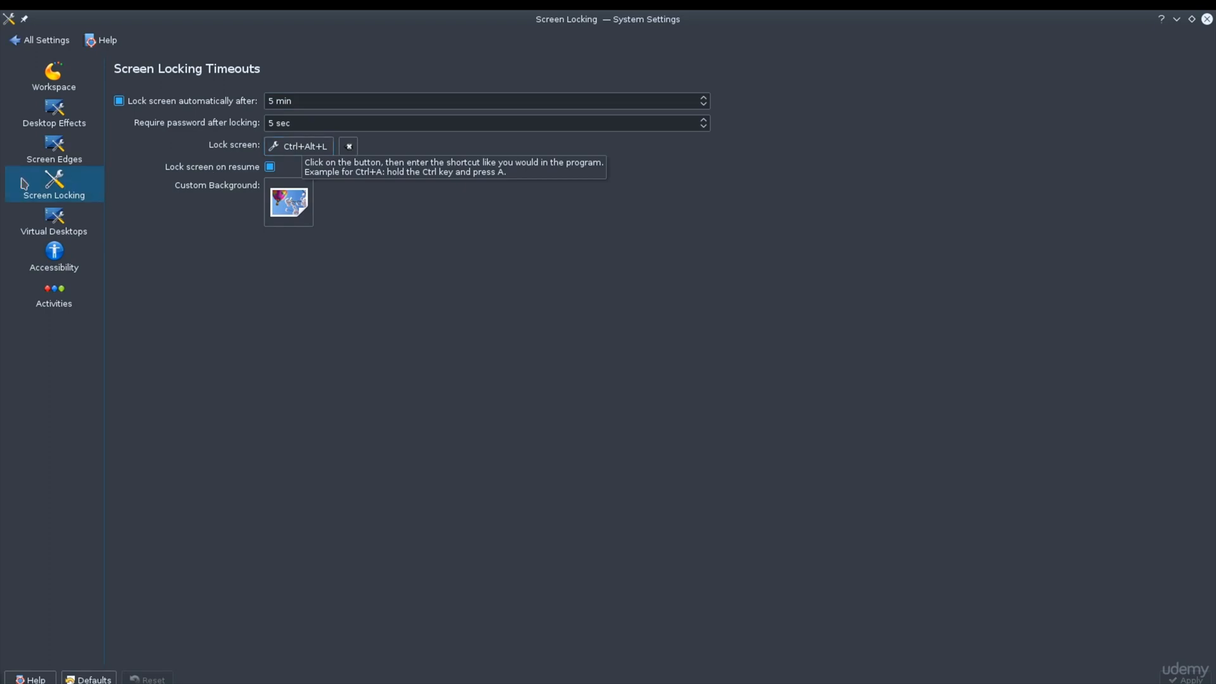
Step: Open the Screen Edges page and trigger the screen's upper-left corner action to present all windows, returning to System Settings
click(28, 157)
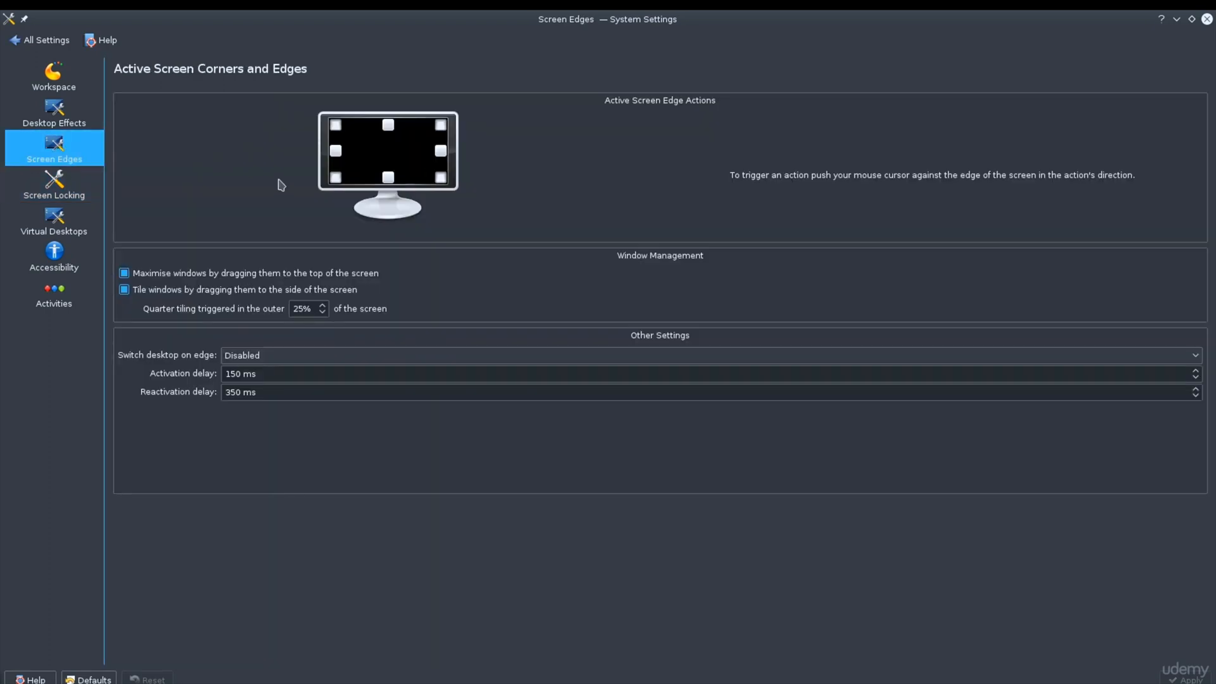
mouse_move(196, 10)
mouse_move(0, 10)
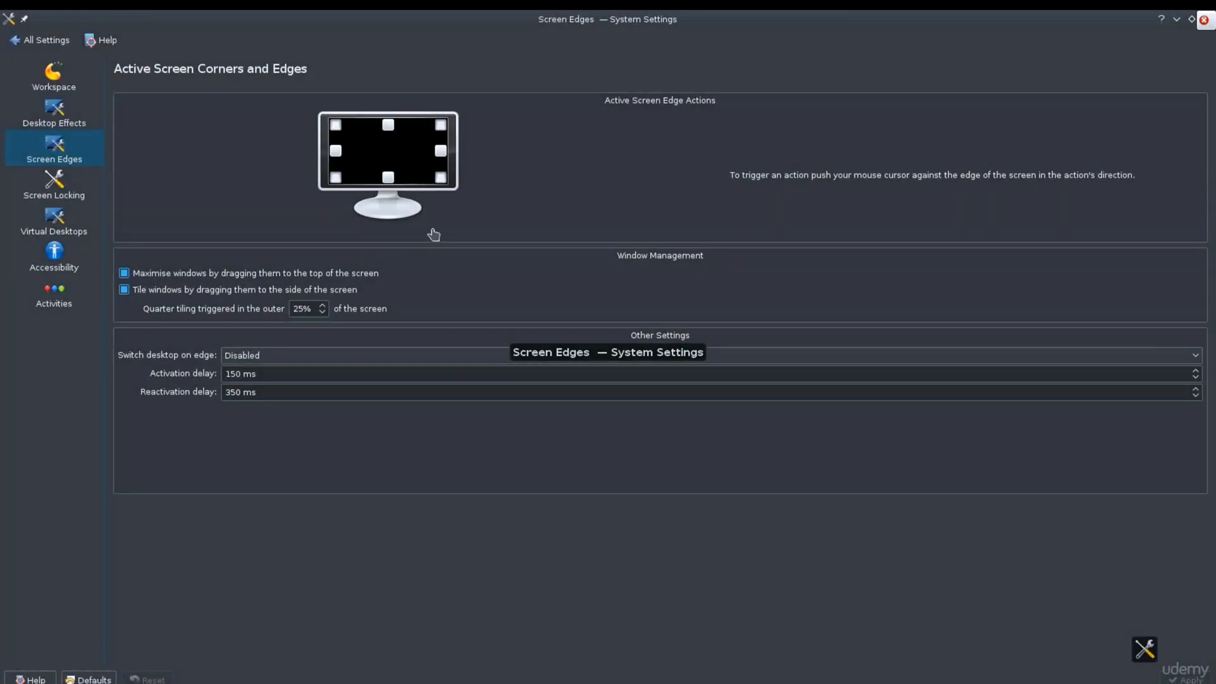
click(435, 234)
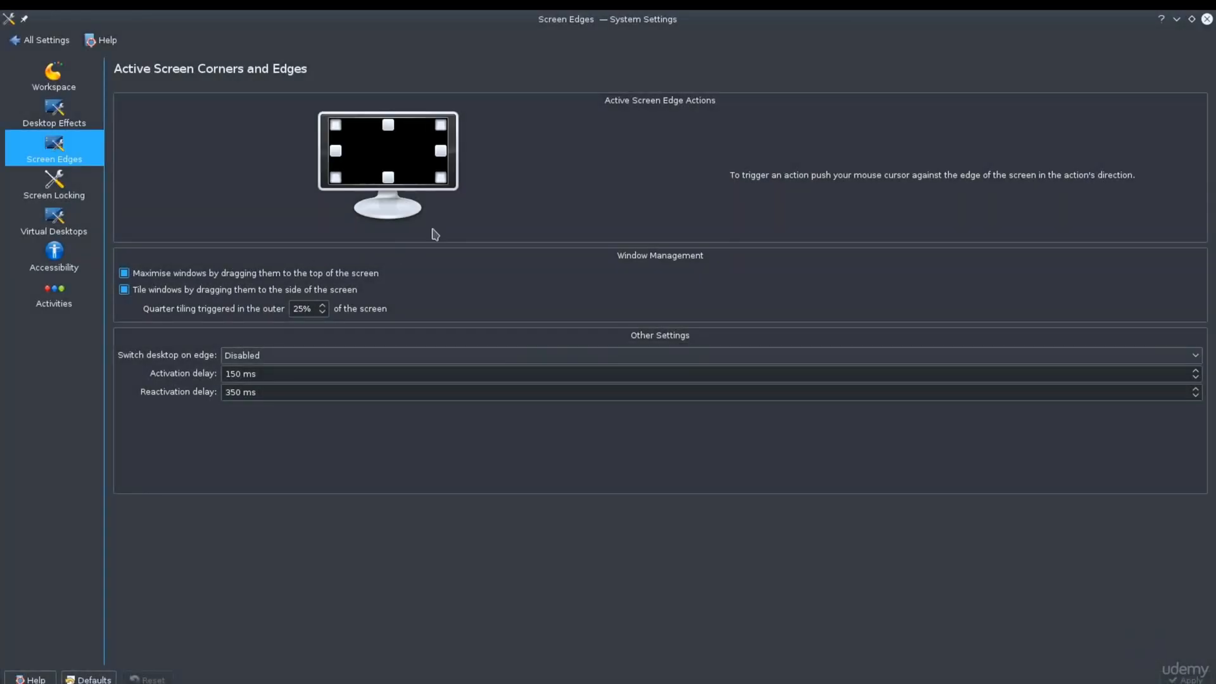
Step: Shrink the System Settings window, demonstrate the upper-left corner's window overview twice, and maximize the window again
double_click(681, 22)
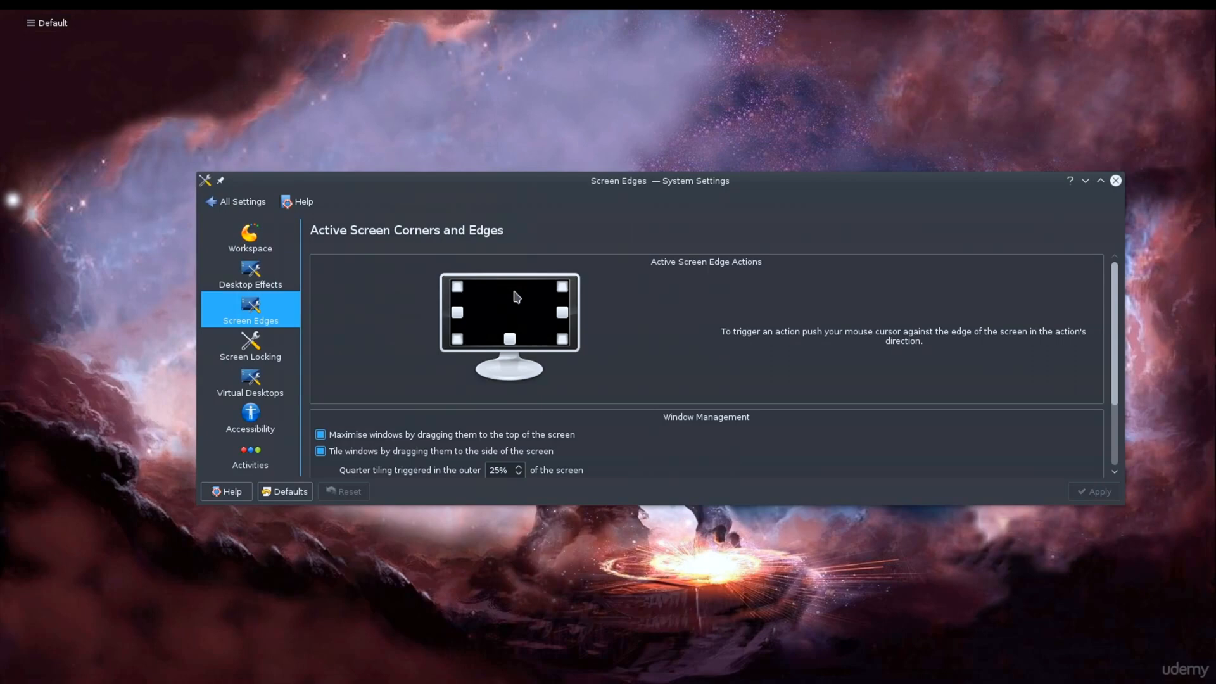
mouse_move(1, 11)
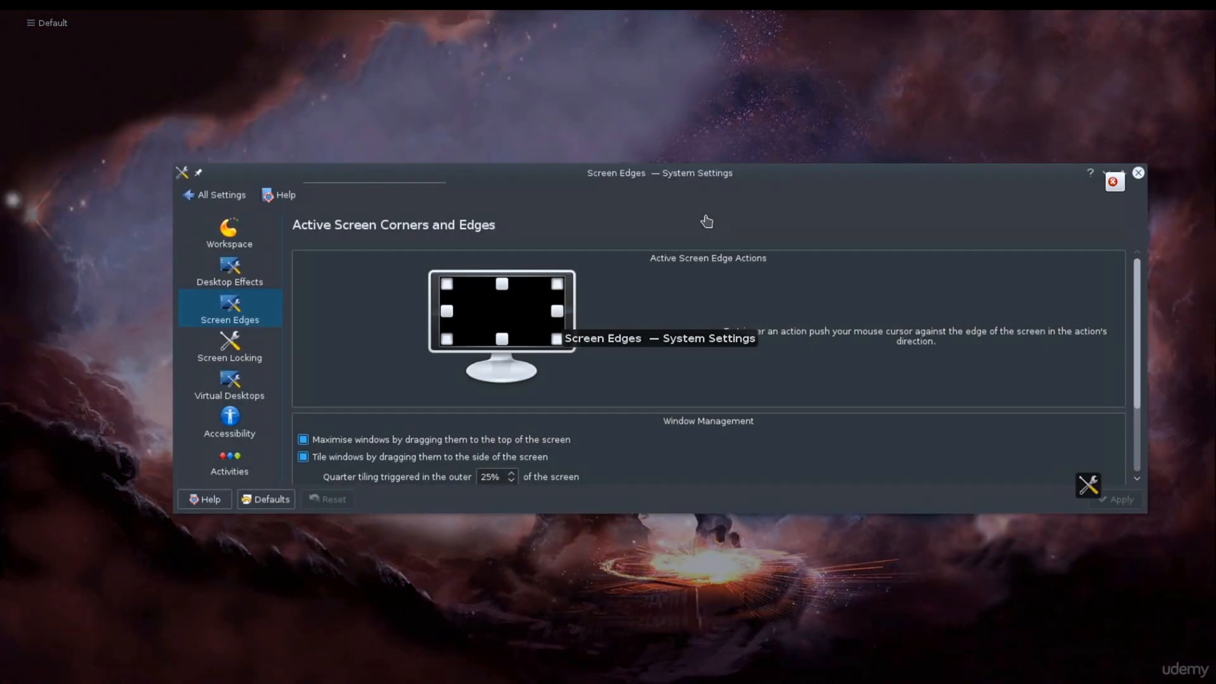
click(706, 223)
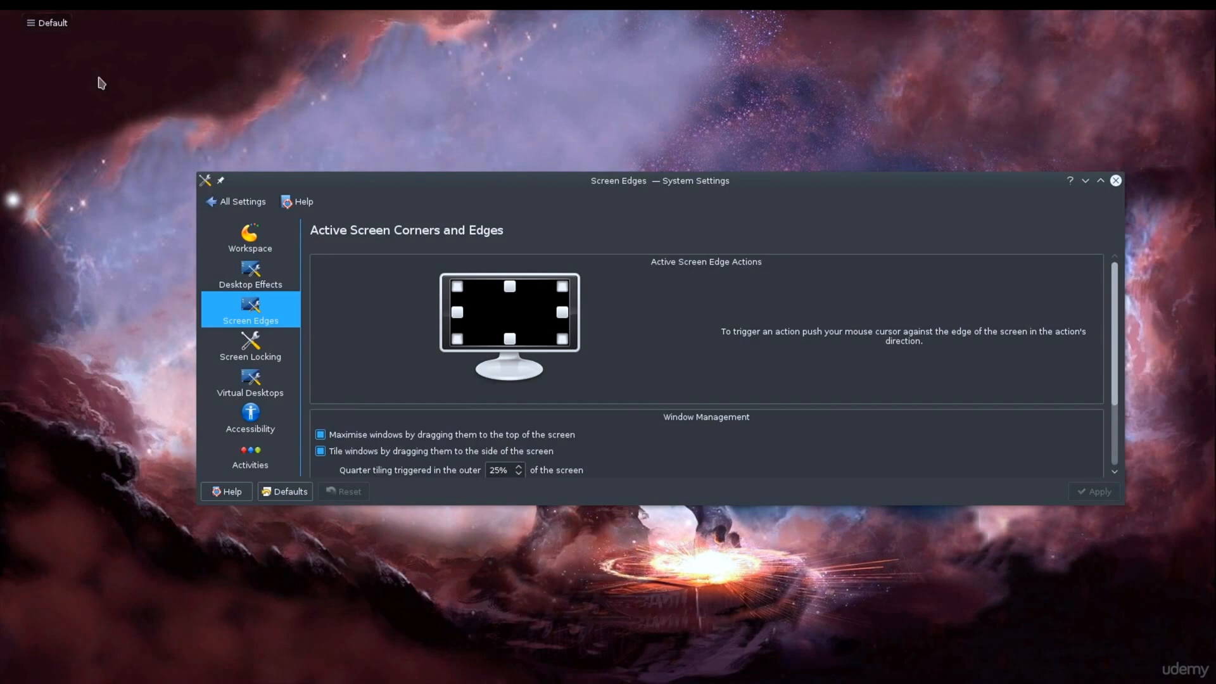
mouse_move(2, 13)
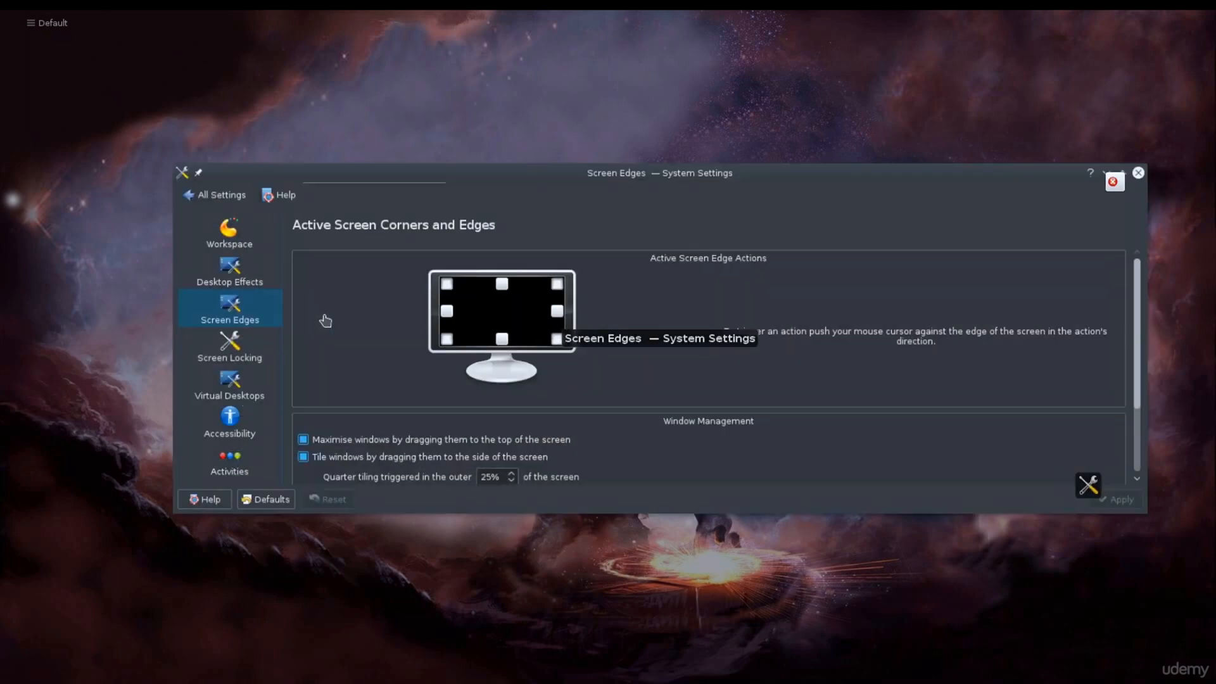
click(364, 307)
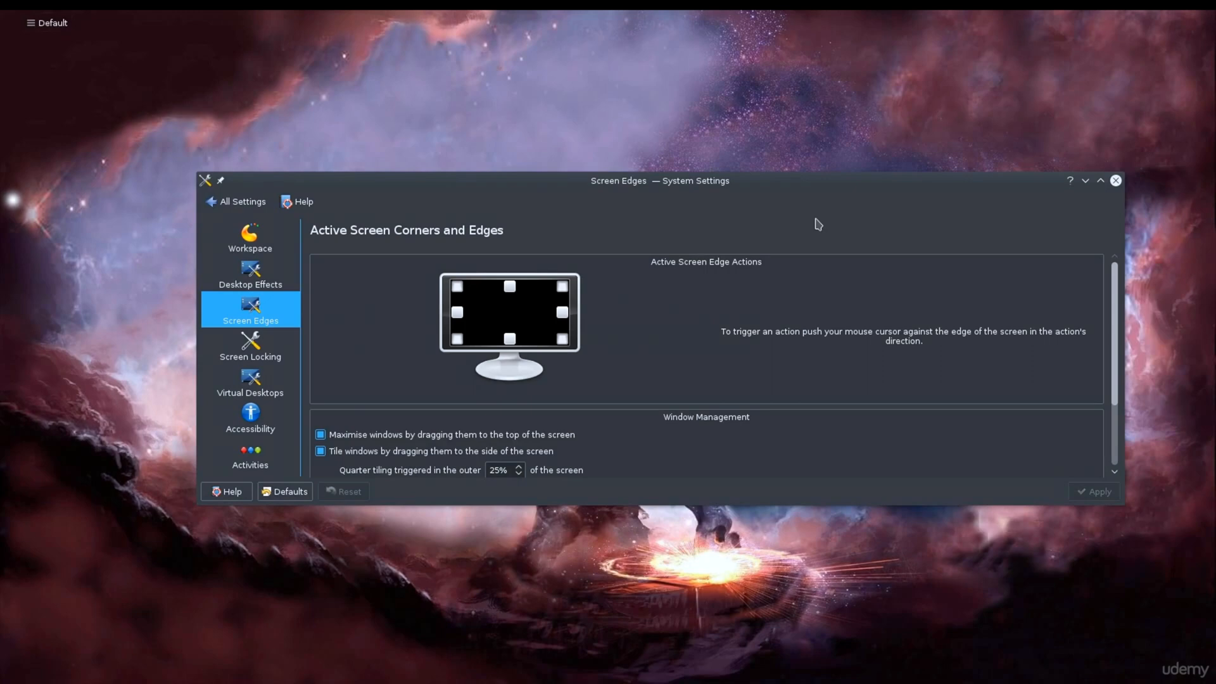
double_click(761, 184)
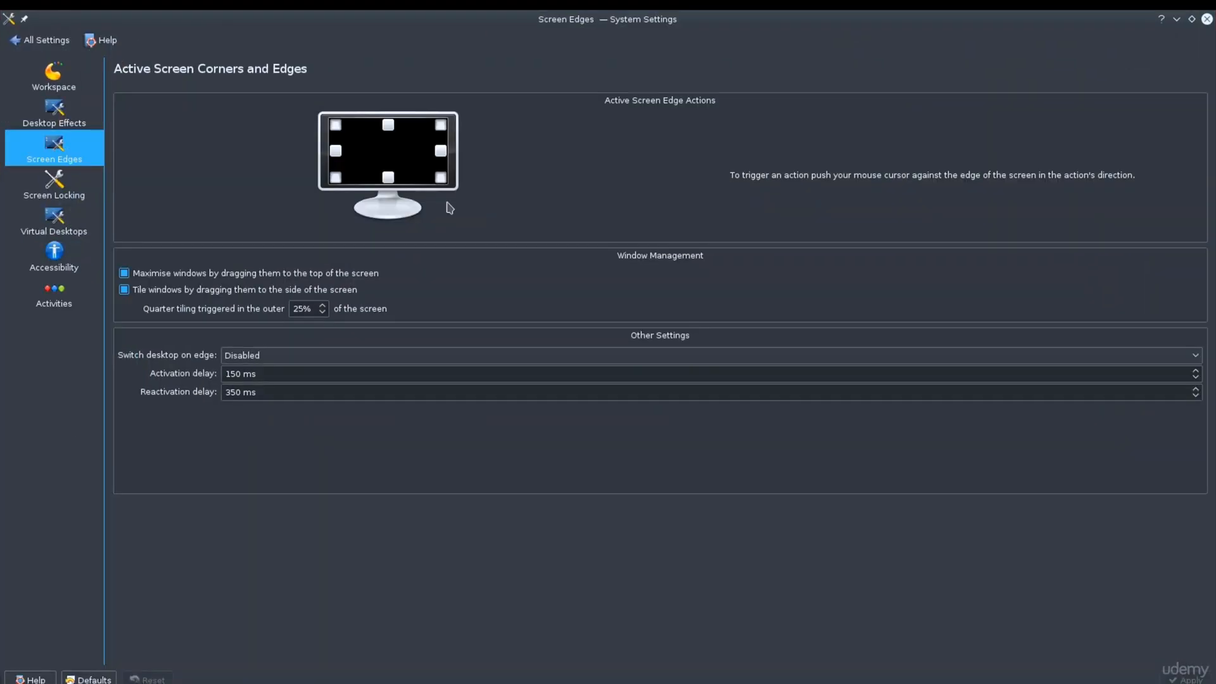
Step: Review the actions available for the upper-left screen corner without changing them, and return to the overview of all settings
click(340, 129)
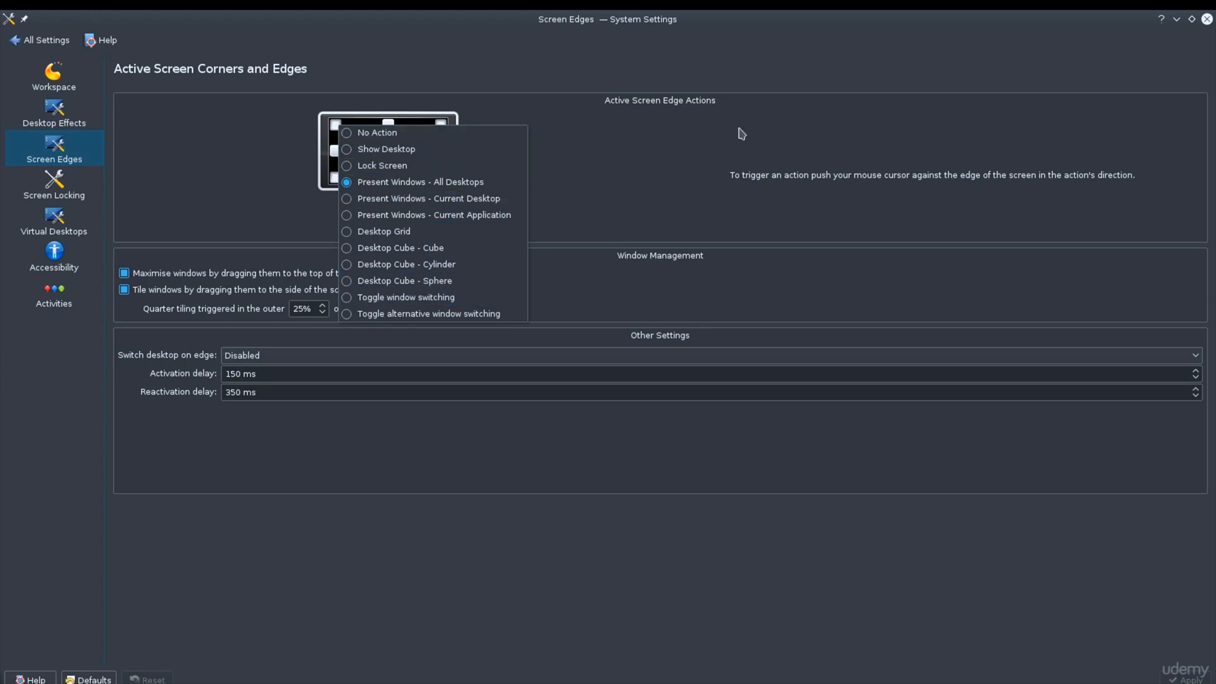
click(720, 158)
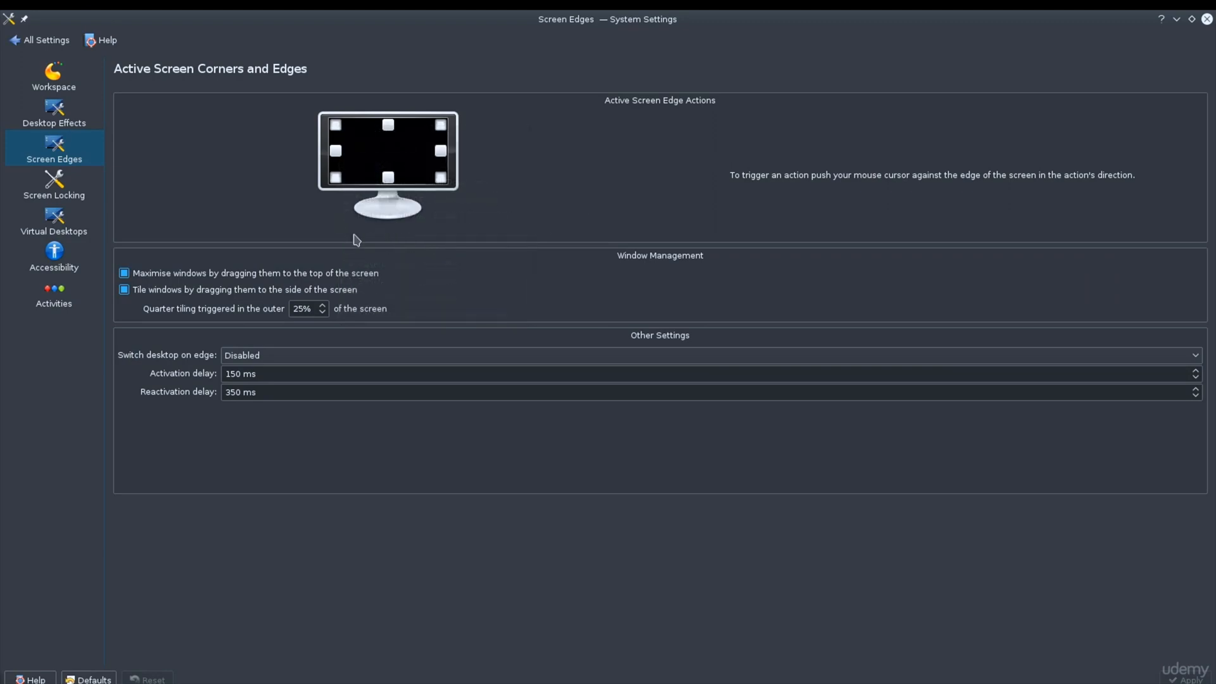
click(47, 40)
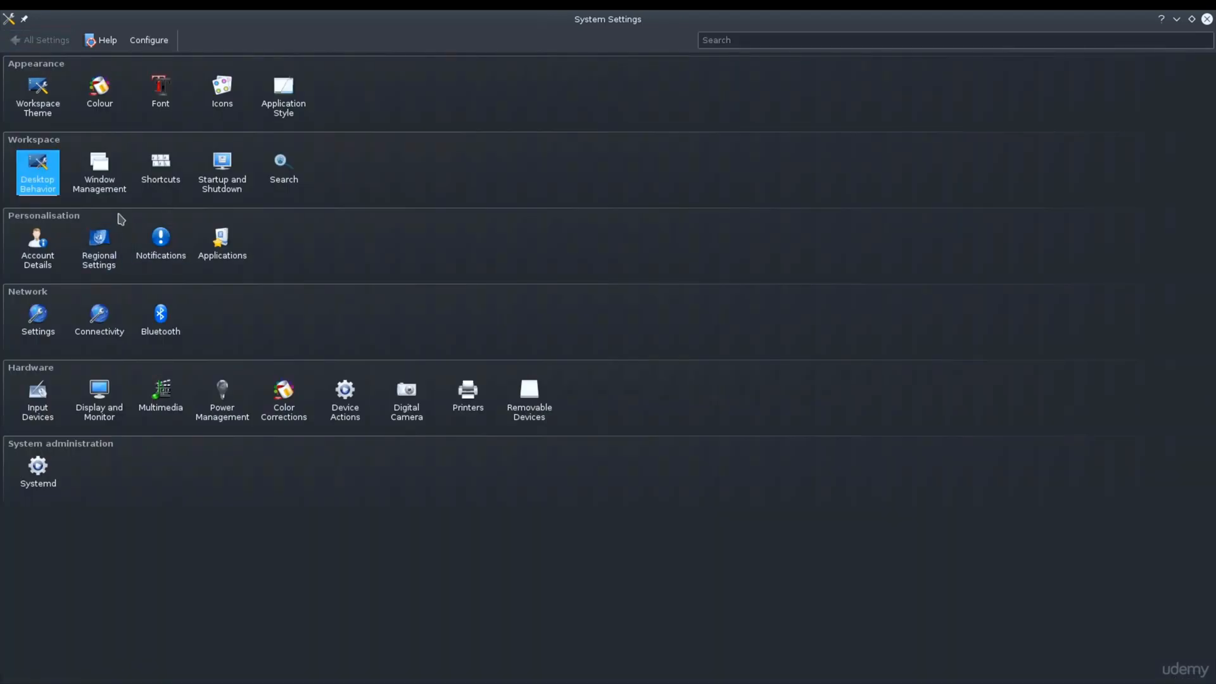
Step: View the KDE Wallet and User Manager pages of Account Details and the Default Applications page, returning to the settings overview
click(22, 269)
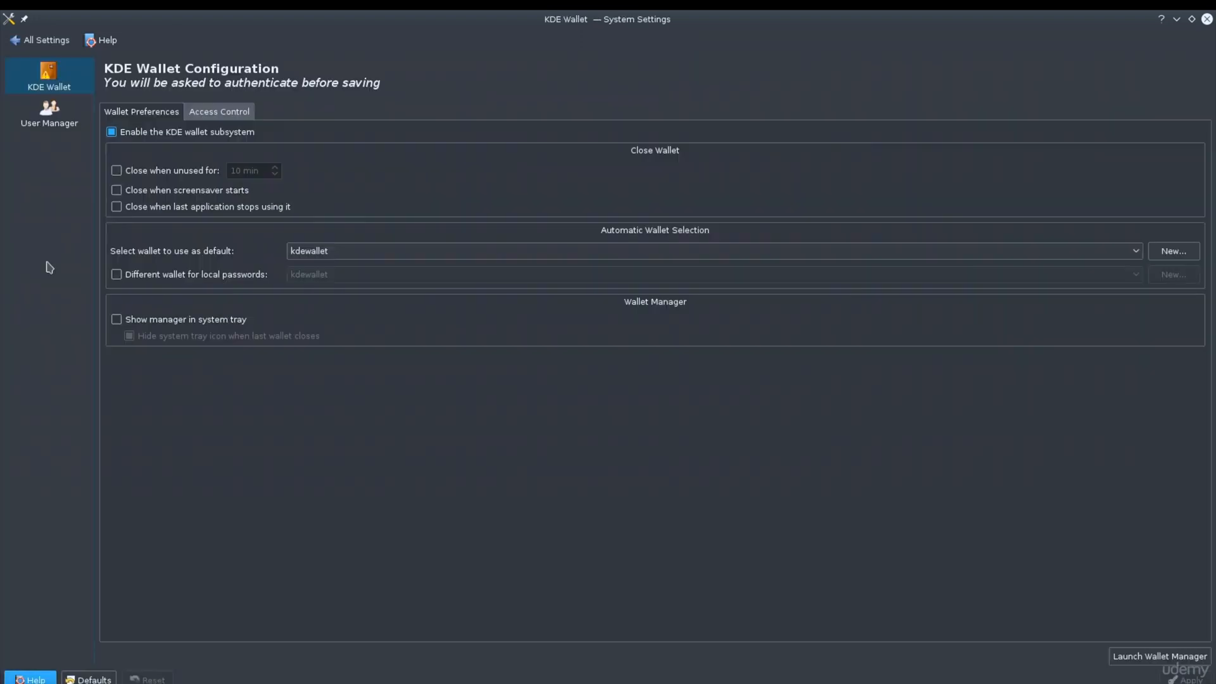
click(75, 132)
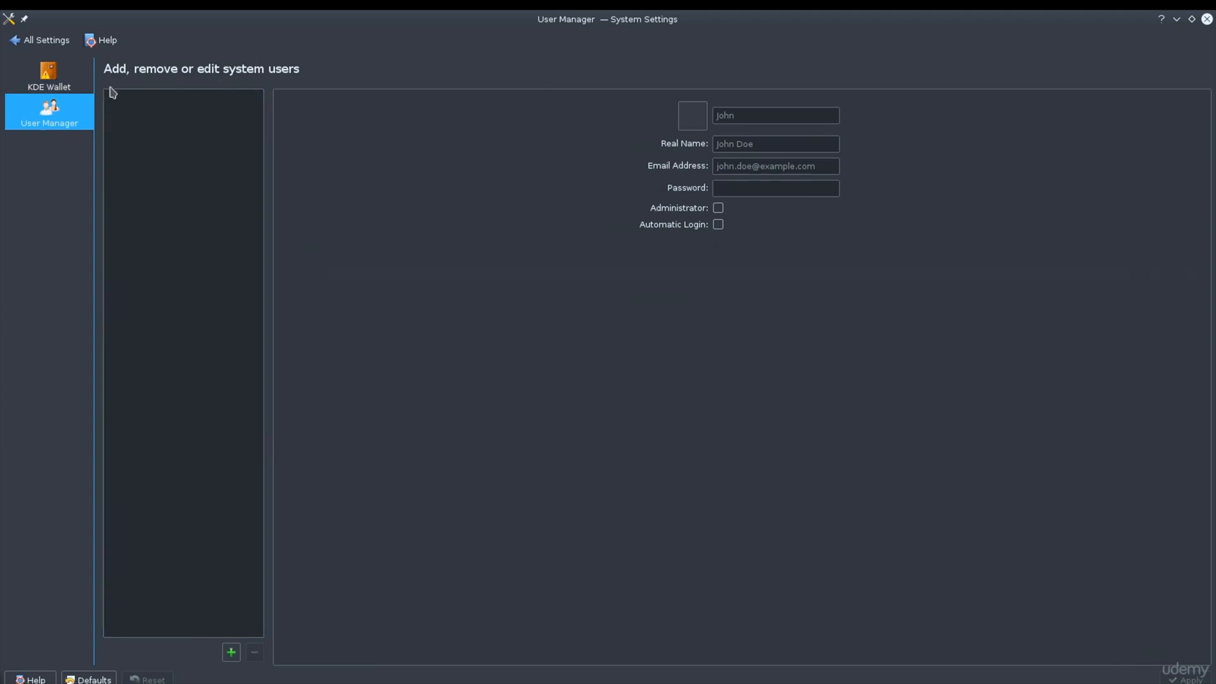
click(10, 40)
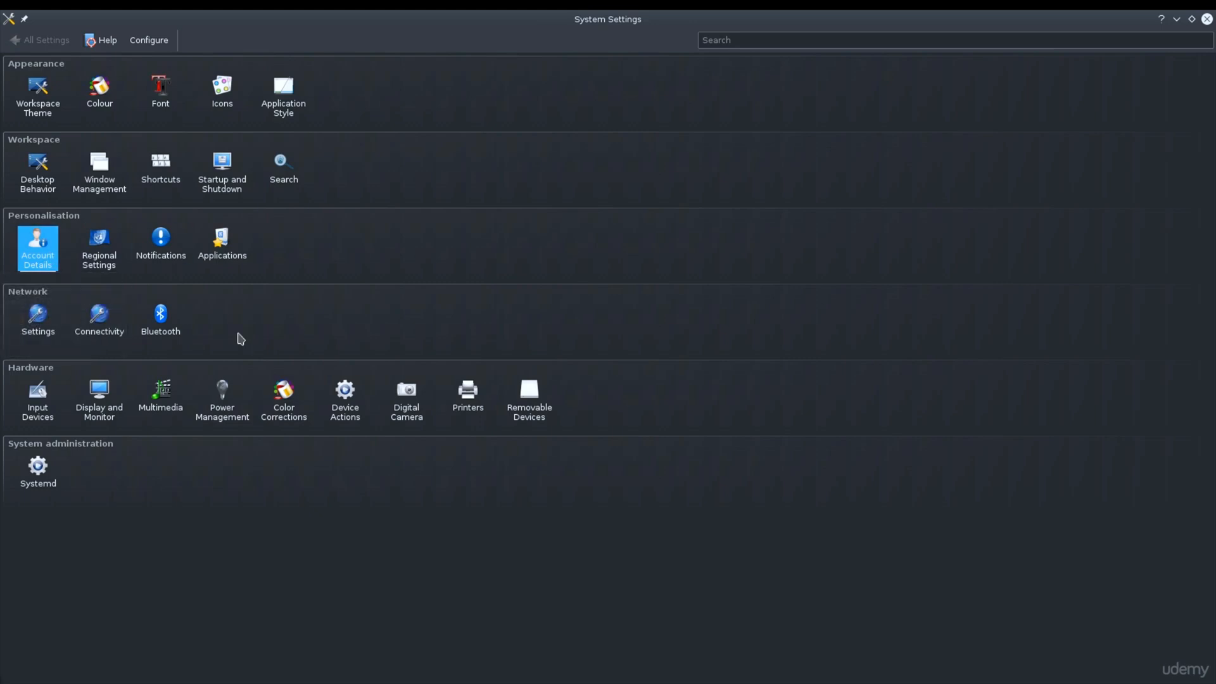
click(229, 252)
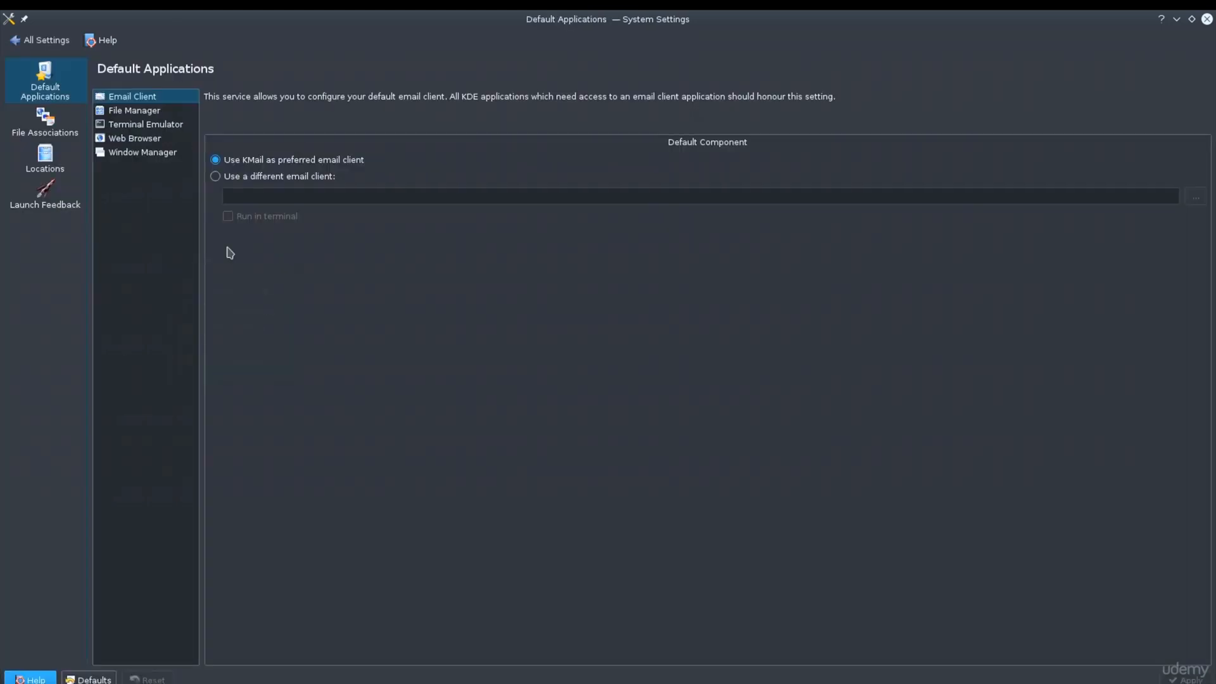
click(26, 40)
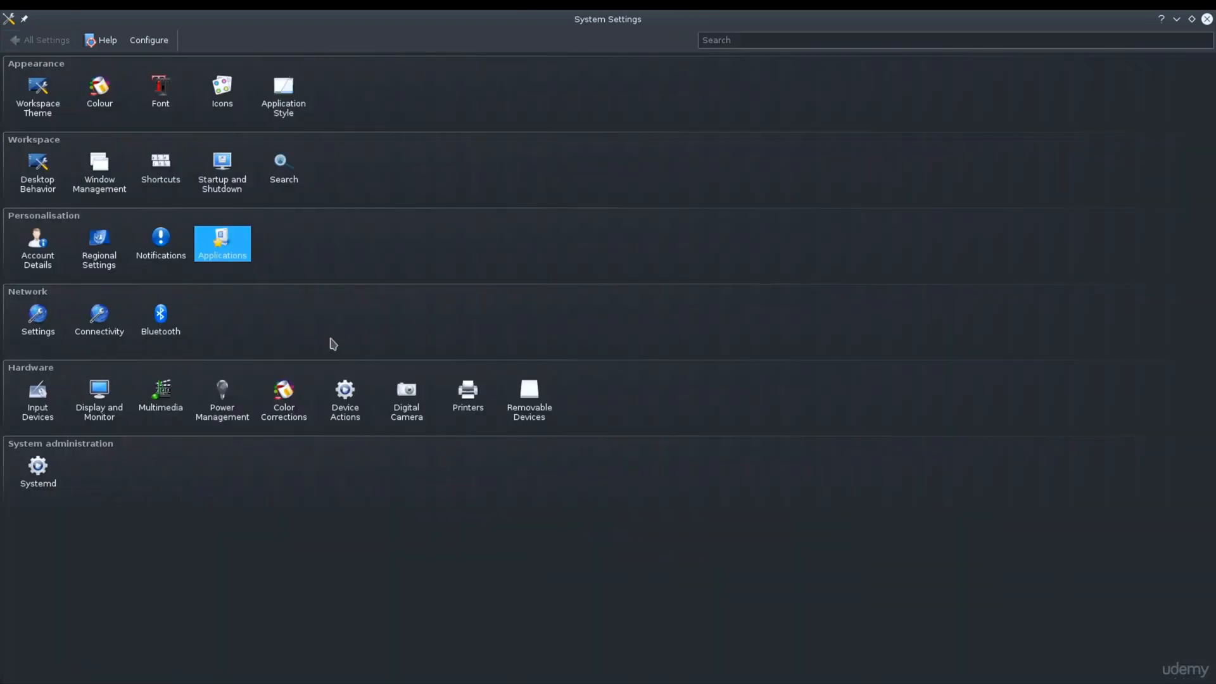
Step: Look through the Keyboard, Mouse and Touchpad pages of the Input Devices settings
click(45, 421)
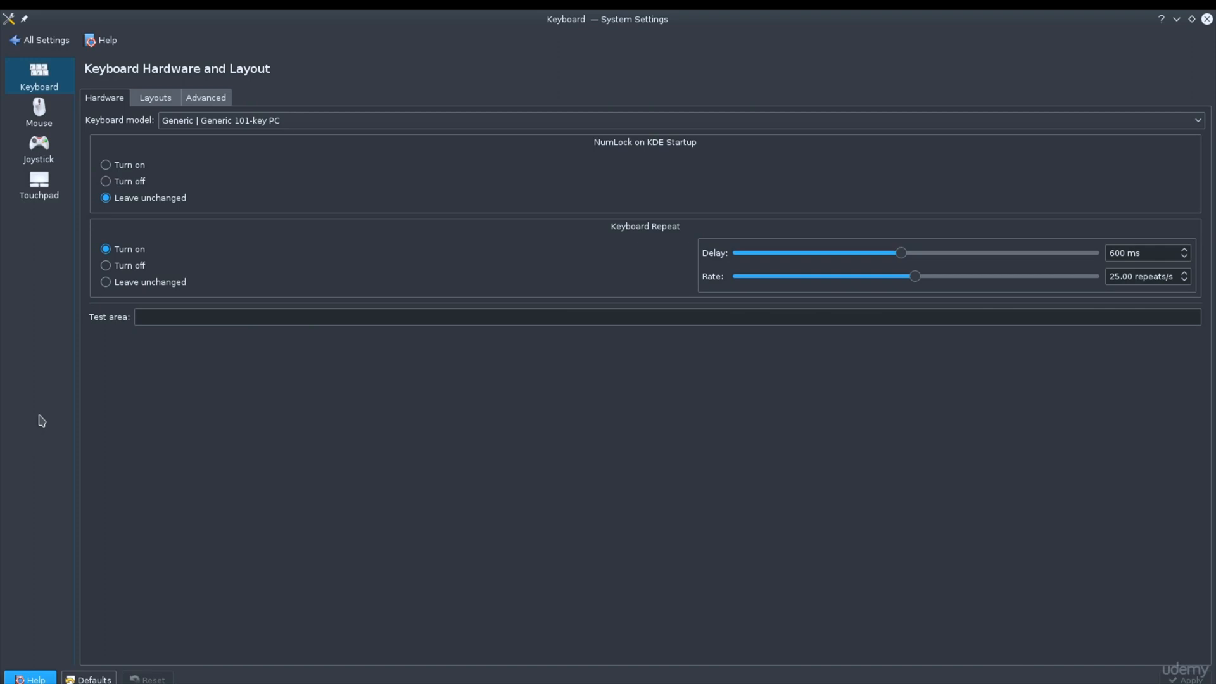
click(45, 129)
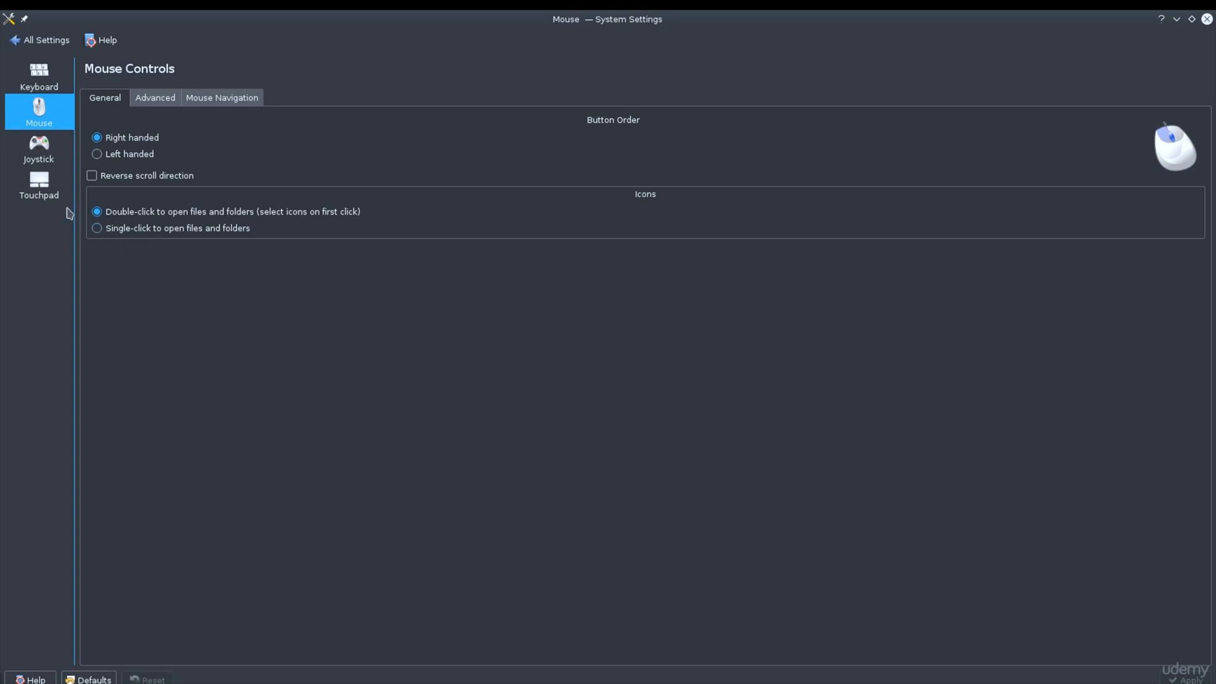
click(39, 184)
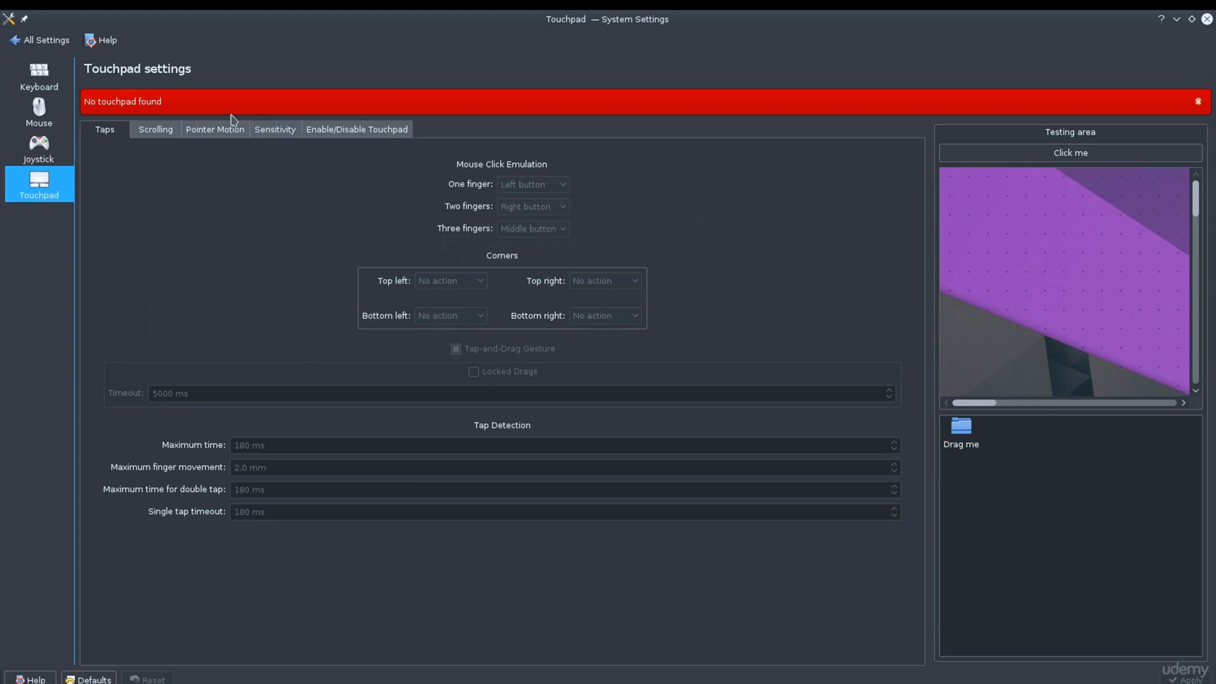
Step: View the Keyboard hardware page once more, return to all settings, and open Window Management at its Window Behaviour page
click(39, 85)
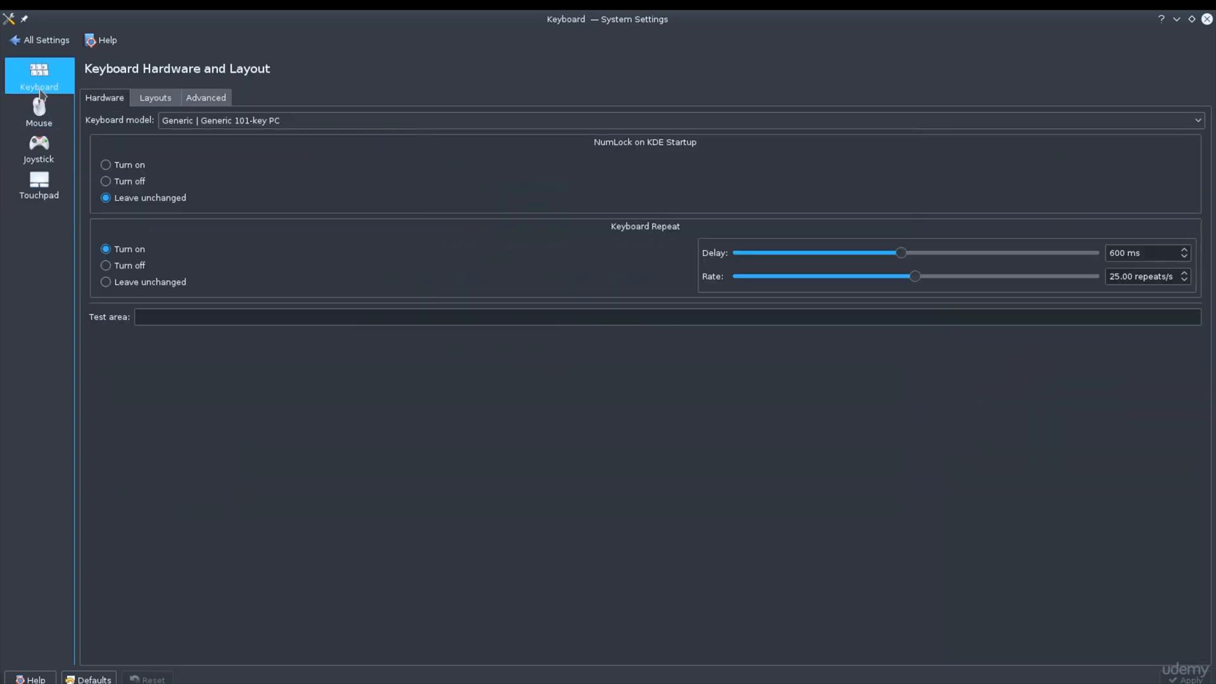
click(36, 42)
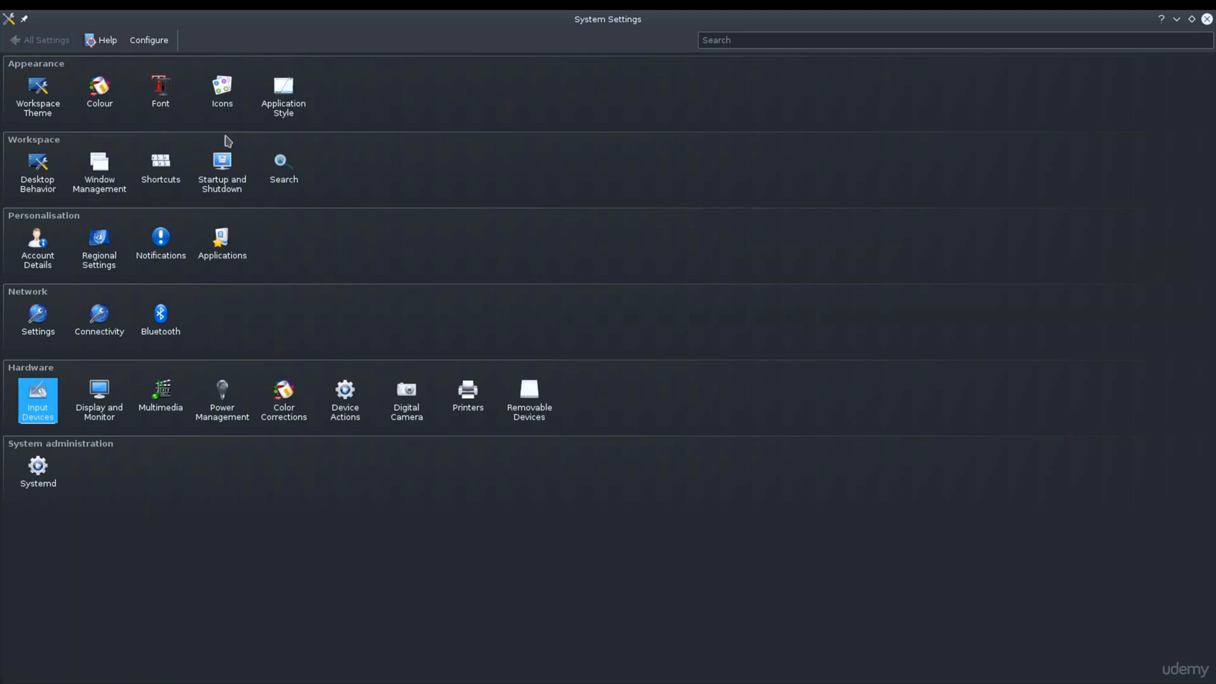
click(72, 175)
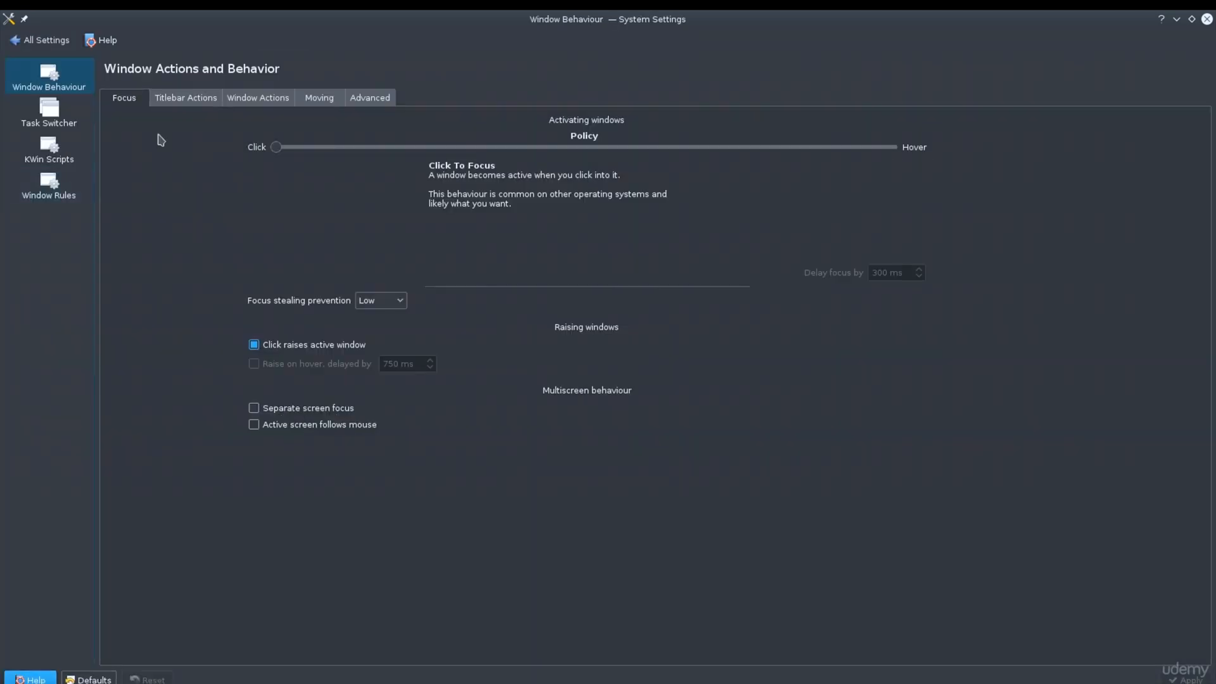
Step: Restore the System Settings window to its smaller size, return to the settings overview, and close it
double_click(593, 18)
click(236, 201)
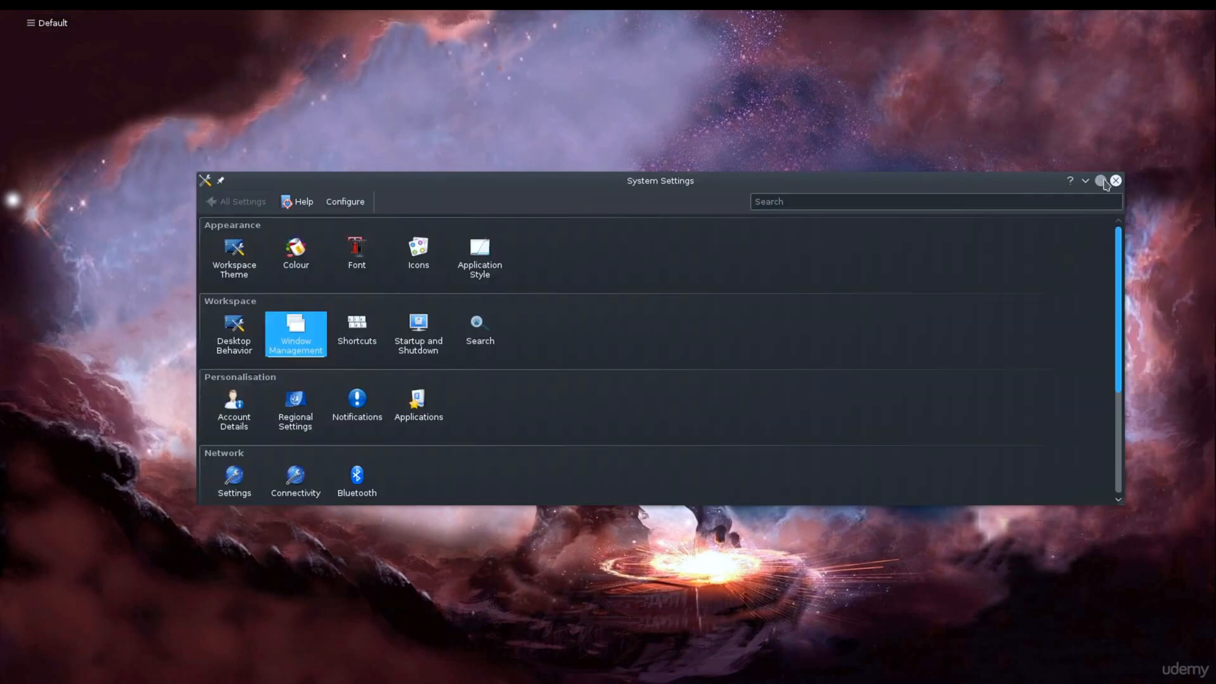
click(1115, 181)
Step: Launch the Dolphin file manager from the application launcher's favorites and enlarge its window until all Home items fit
mouse_move(101, 22)
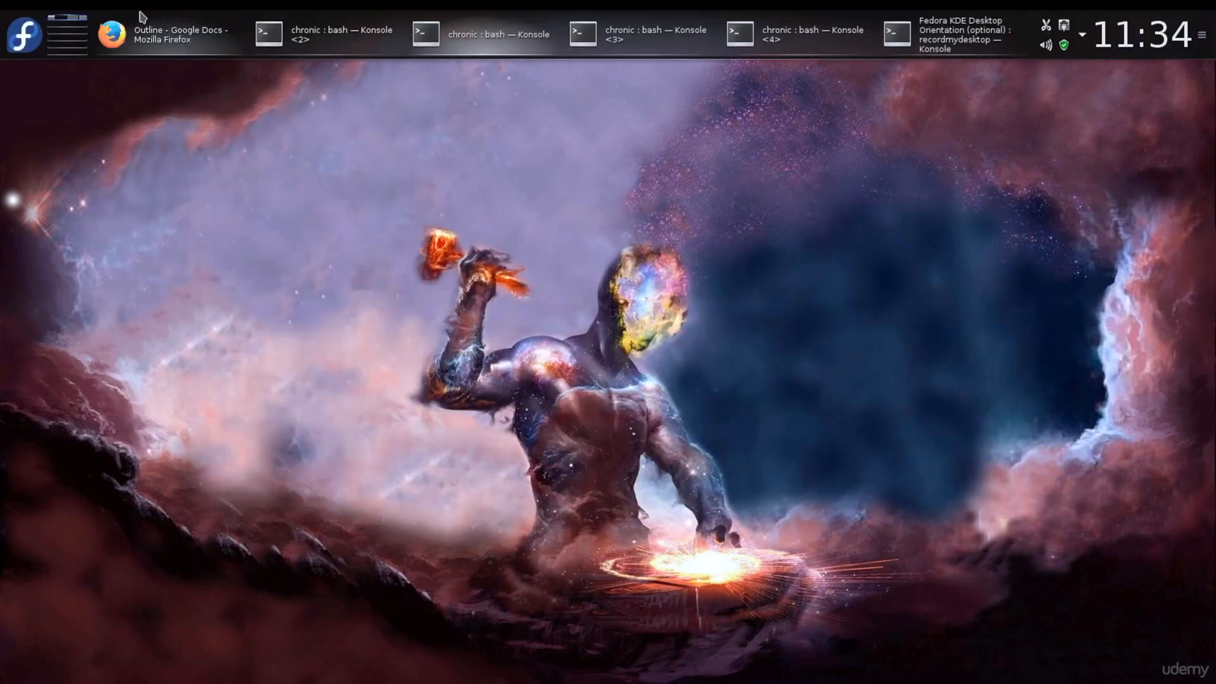
click(17, 40)
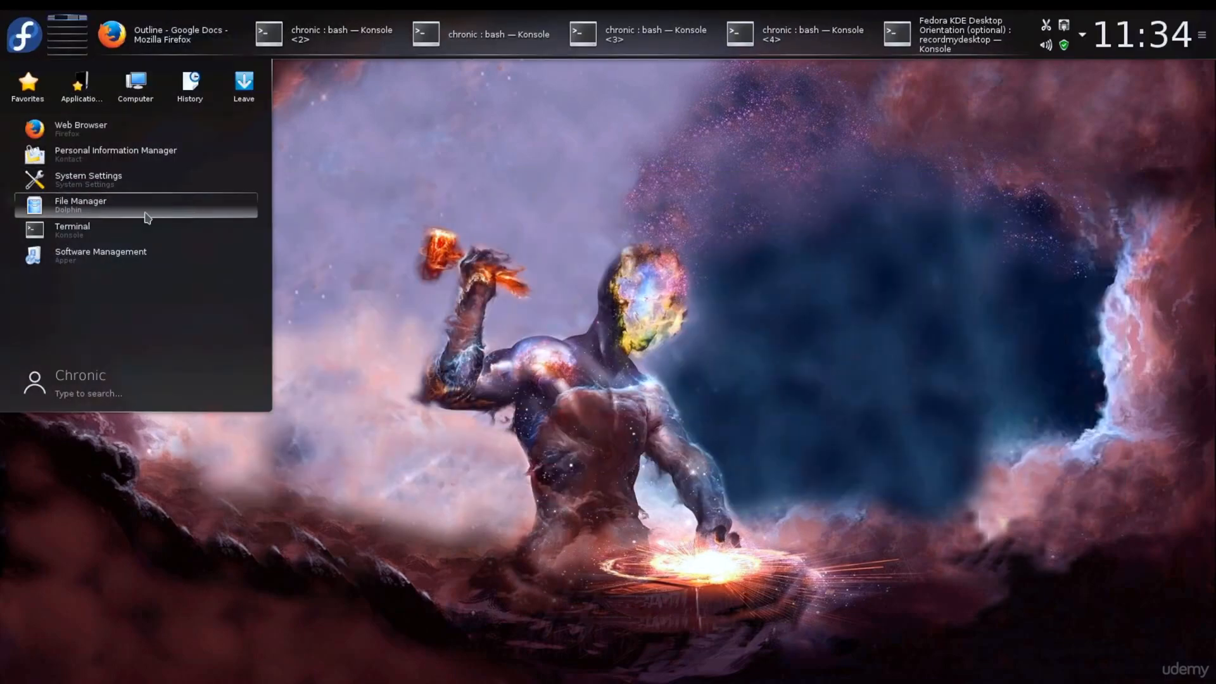
click(30, 38)
click(31, 40)
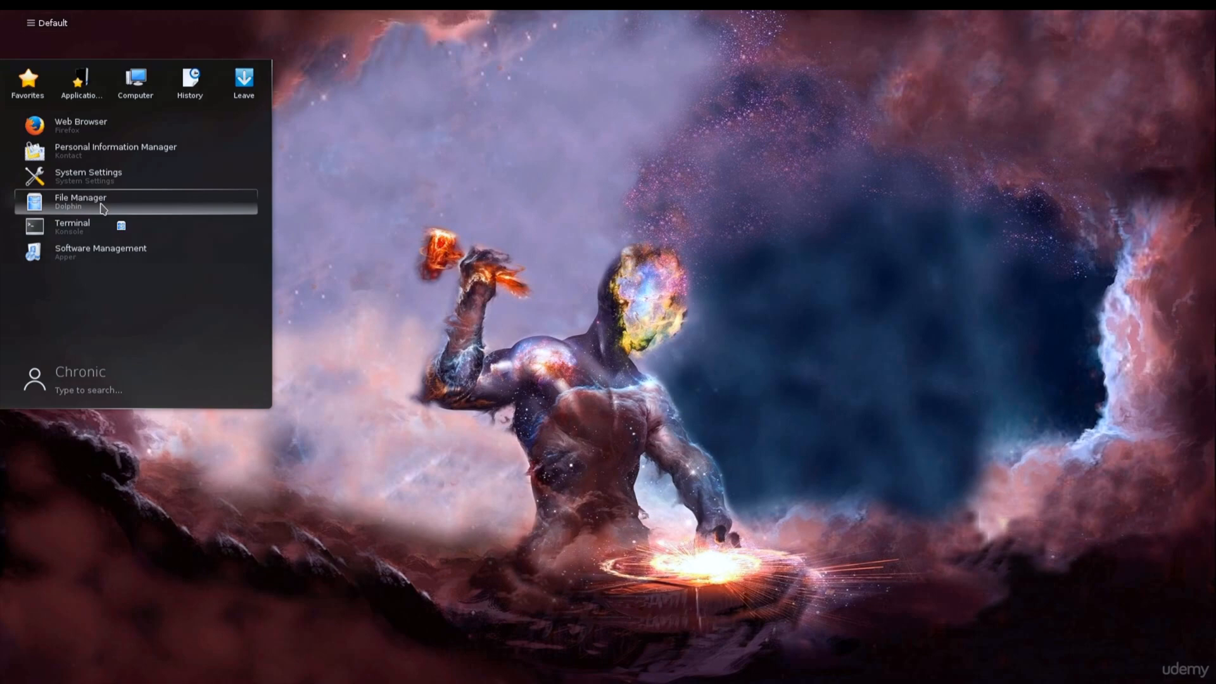
click(101, 206)
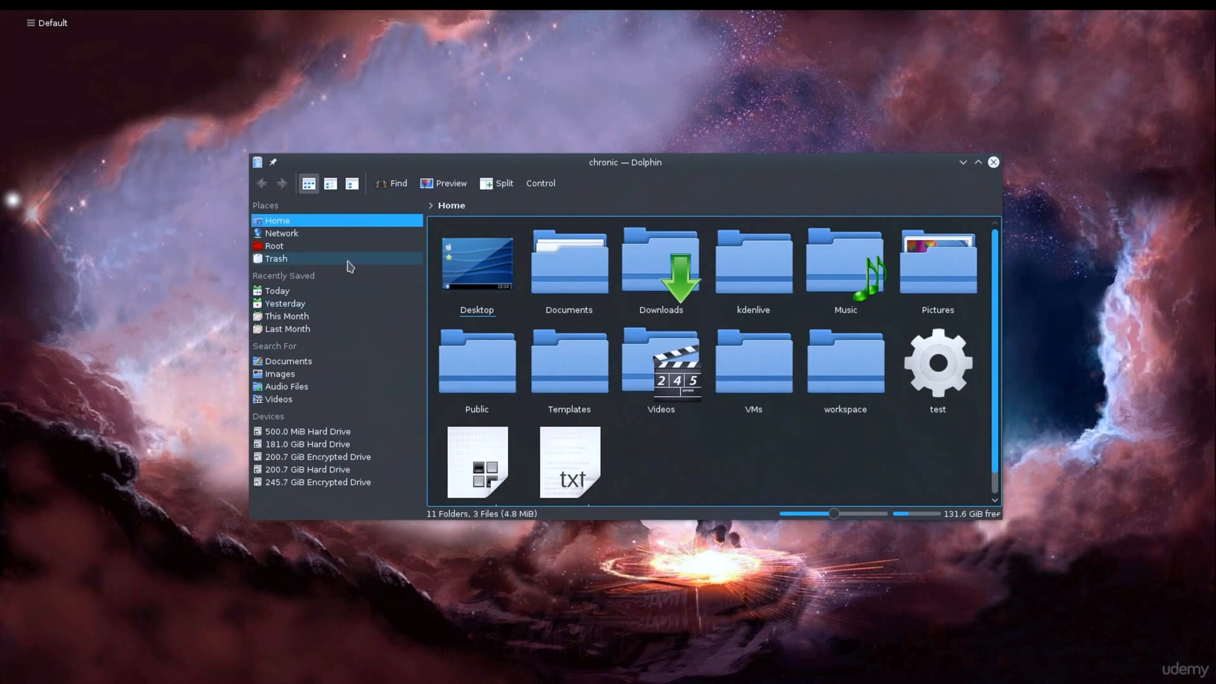
drag(1001, 518, 1076, 641)
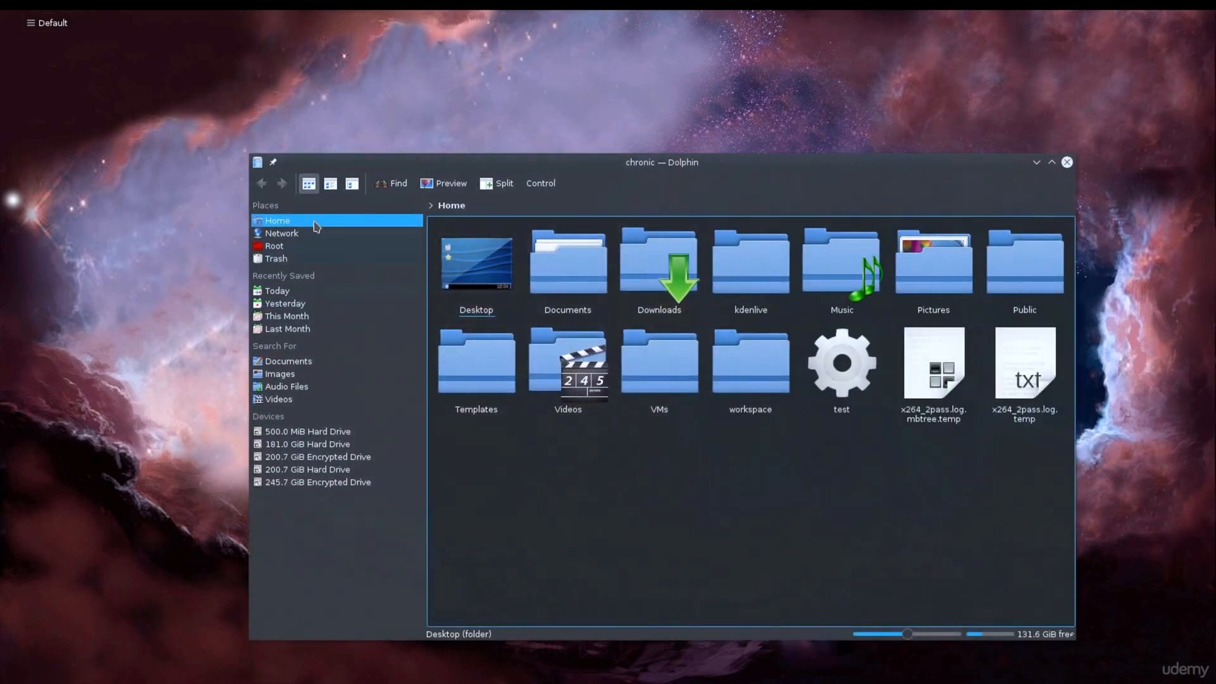
Step: Examine the contents of the Home, Network and Root places in the file manager, ending in Home
click(276, 223)
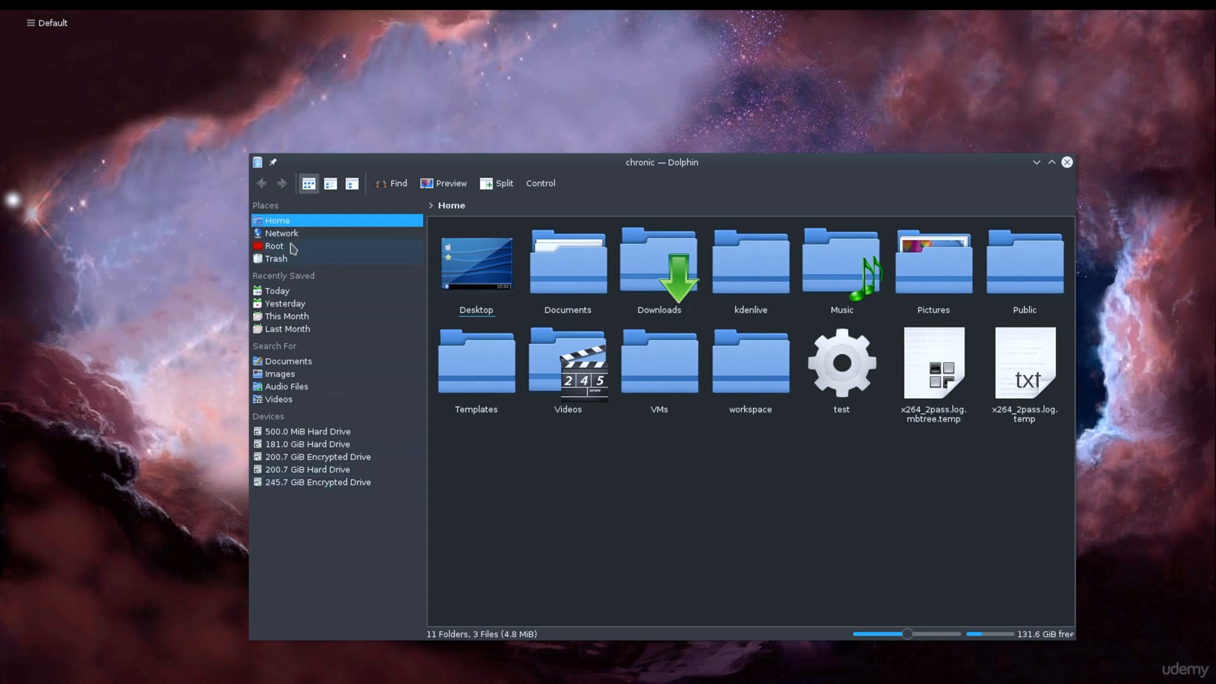
click(277, 203)
click(284, 221)
click(292, 232)
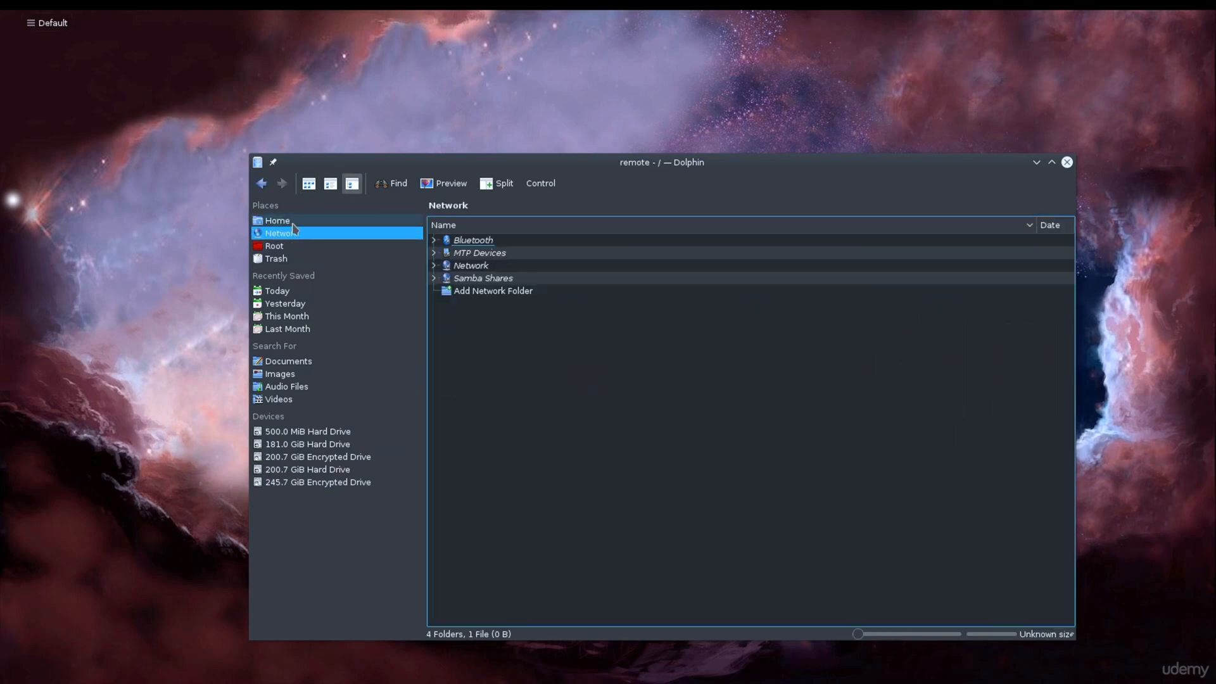
click(291, 247)
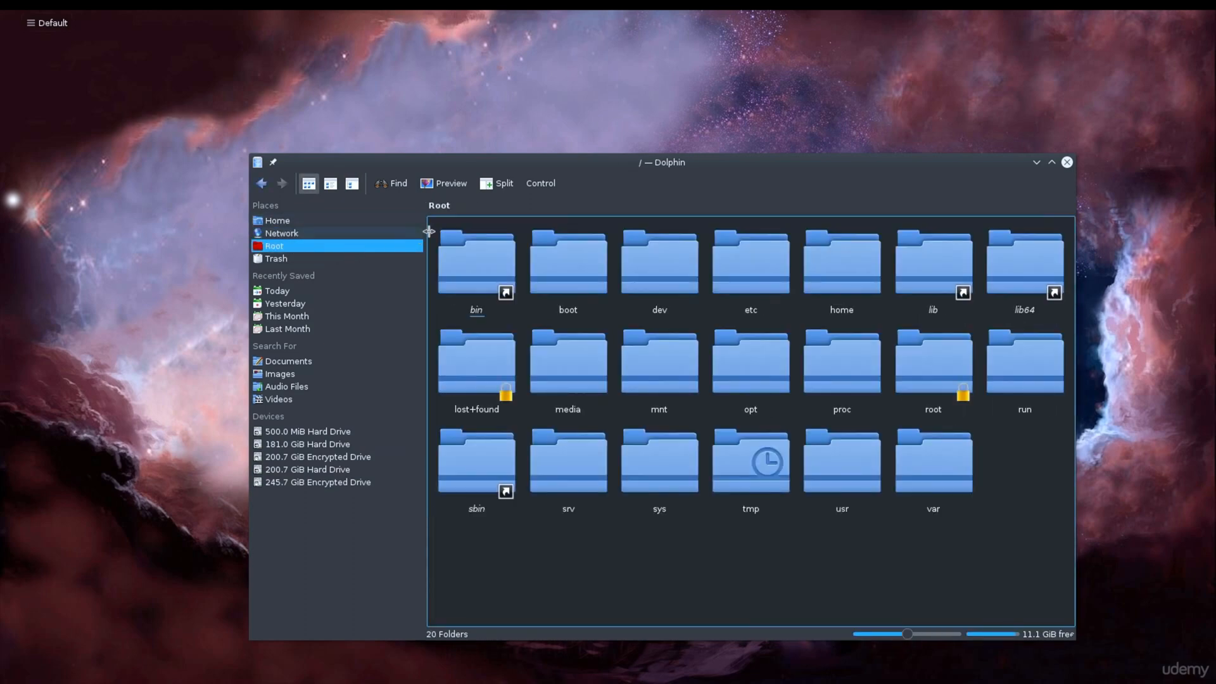
click(288, 222)
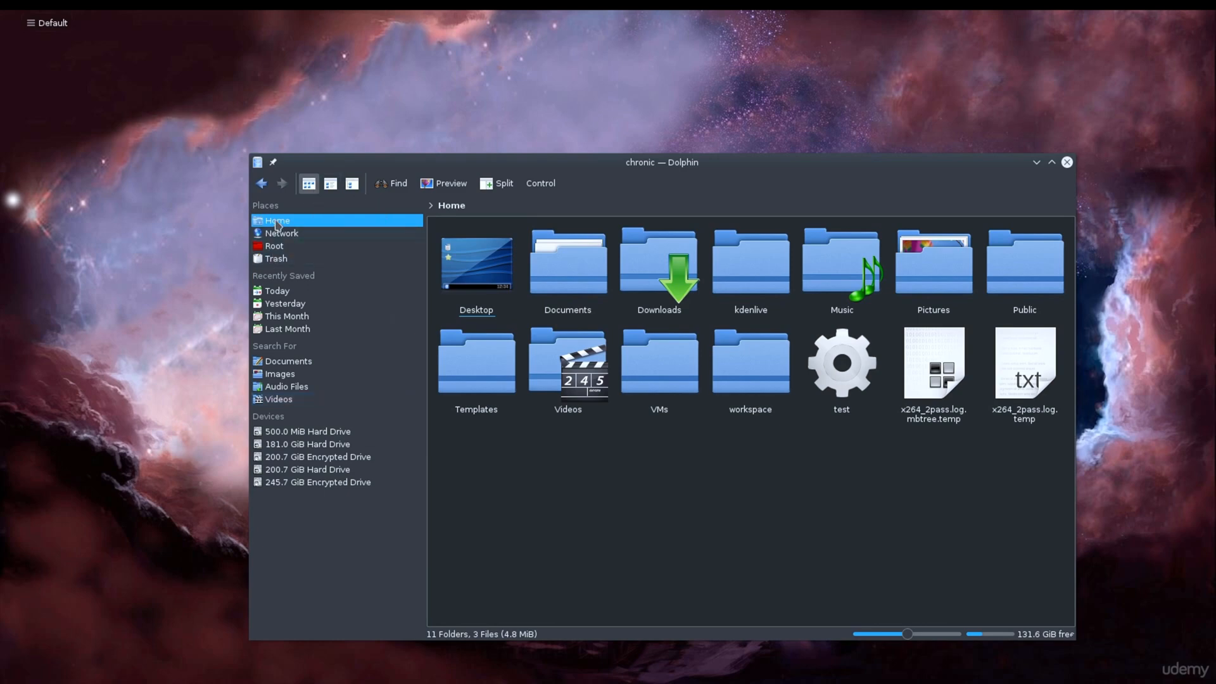
click(281, 245)
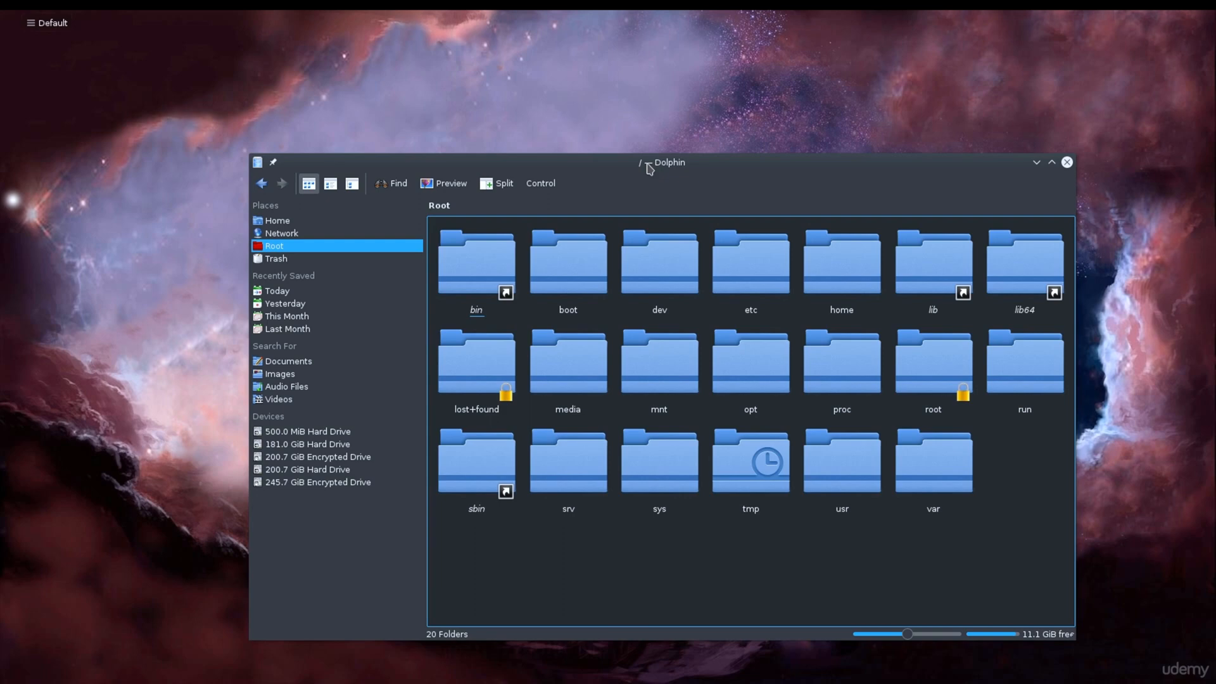
click(305, 234)
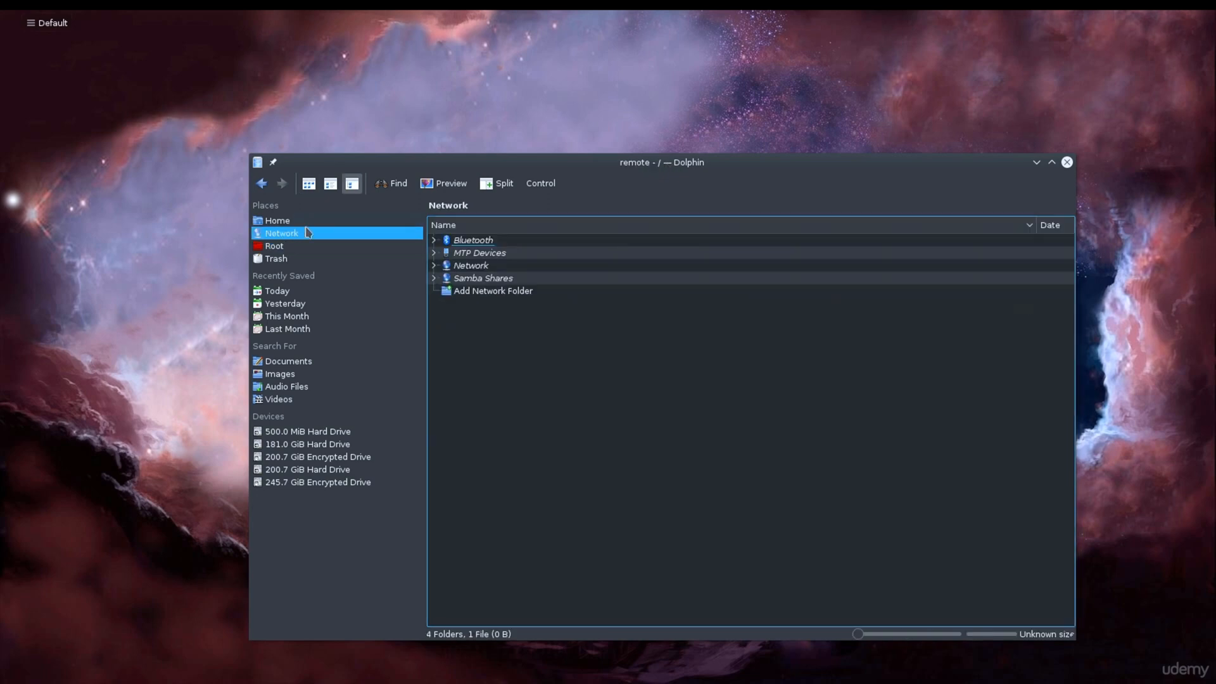
click(306, 223)
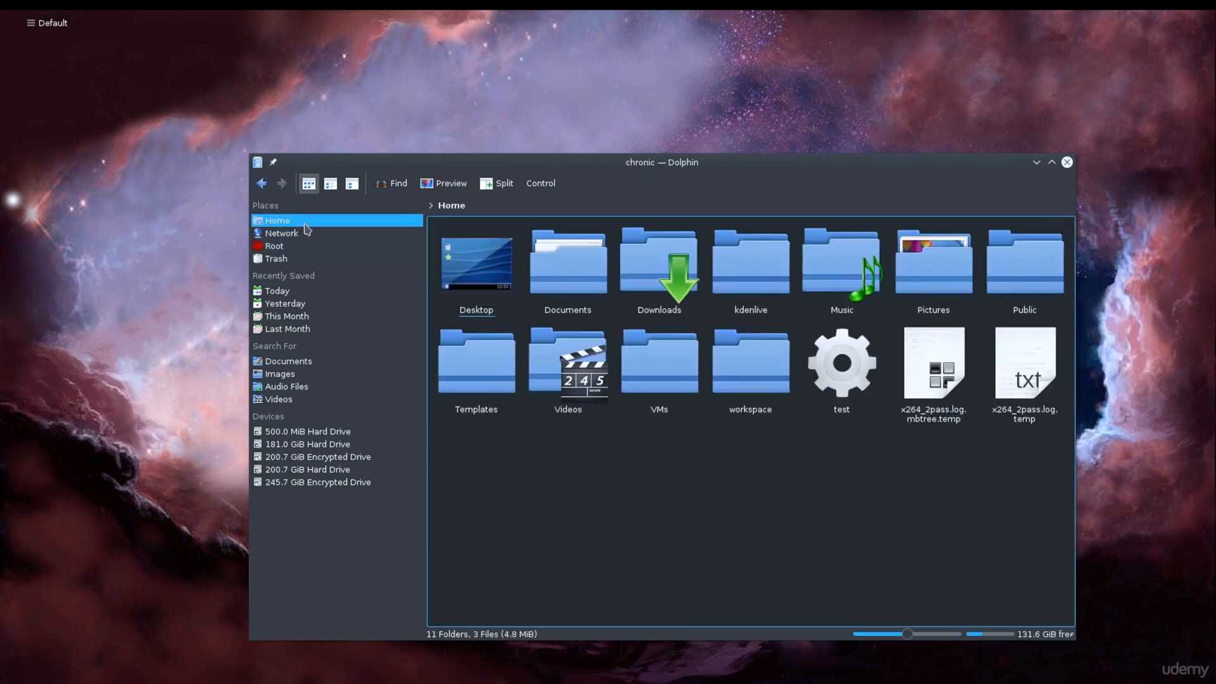
Step: View the Downloads folder twice, going back to Home each time, and close the file manager
click(683, 304)
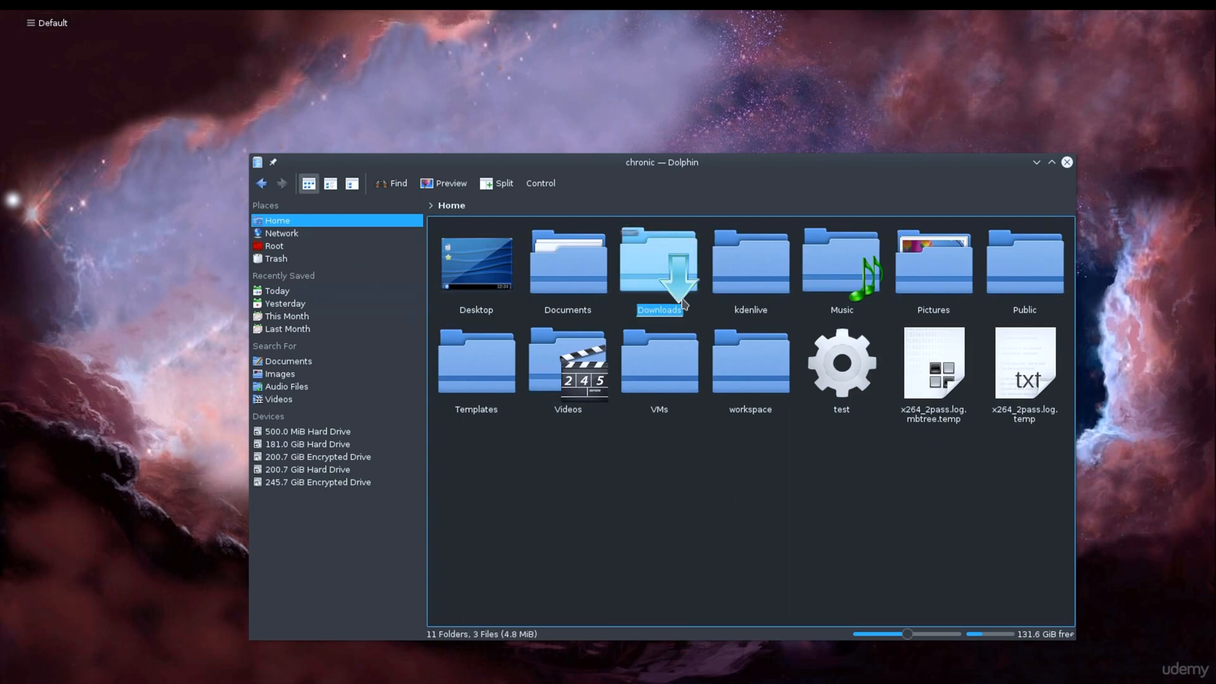
double_click(683, 304)
key(alt+Left)
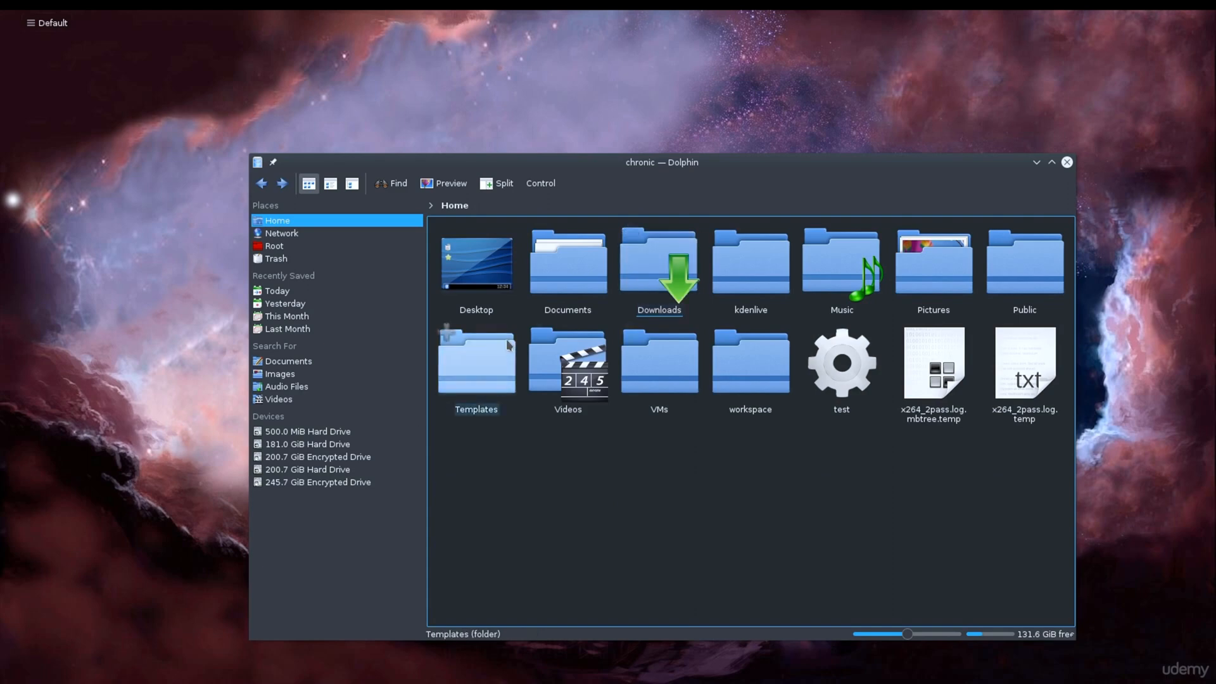
double_click(660, 272)
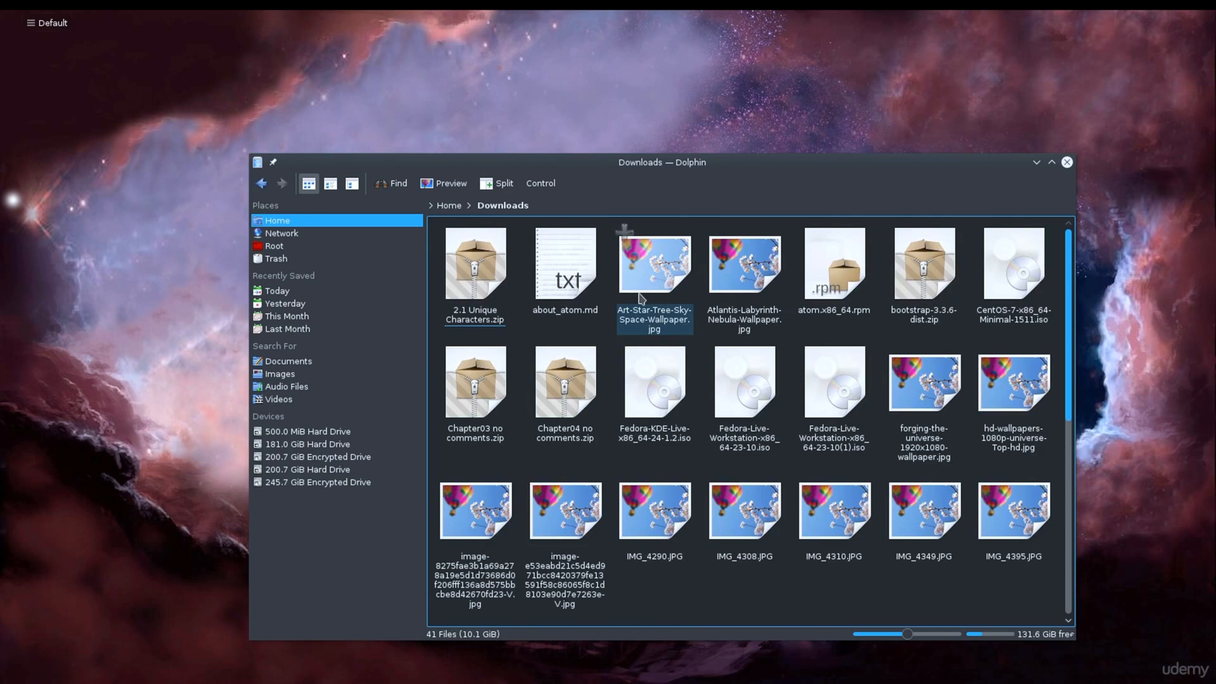
key(alt+Left)
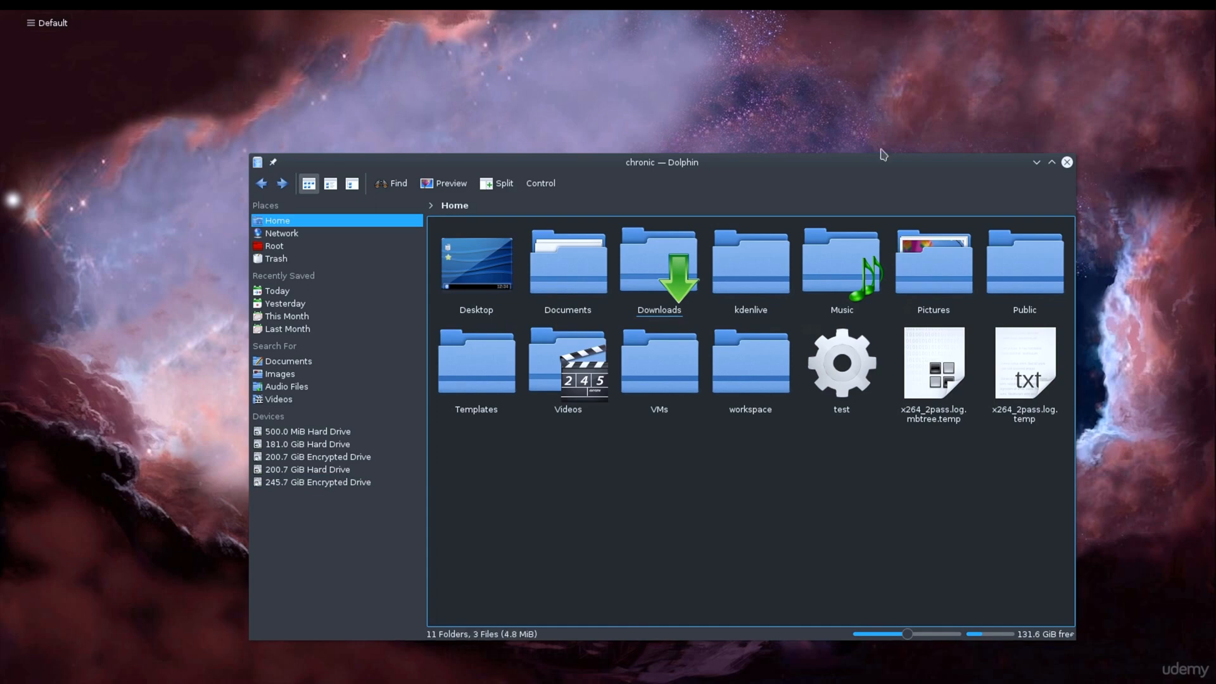
click(1066, 162)
Step: Open the desktop's wallpaper settings, move the dialog to the middle of the screen, and close it without changes
right_click(460, 180)
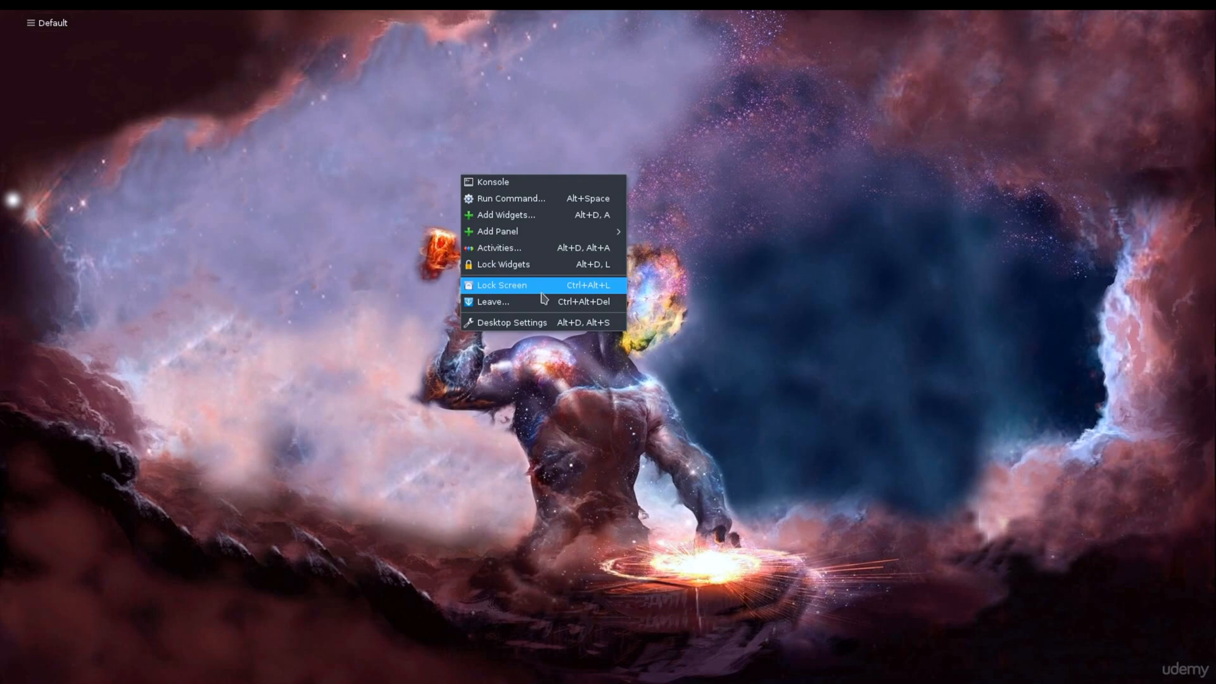
click(532, 324)
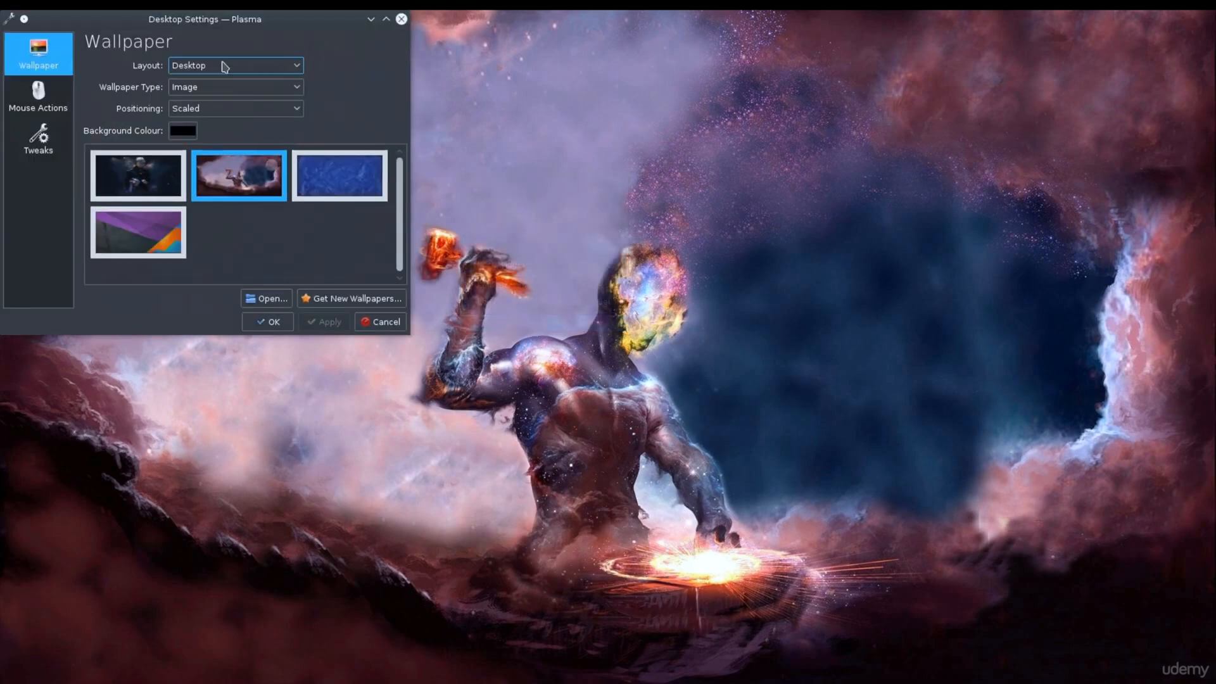
drag(288, 33, 785, 234)
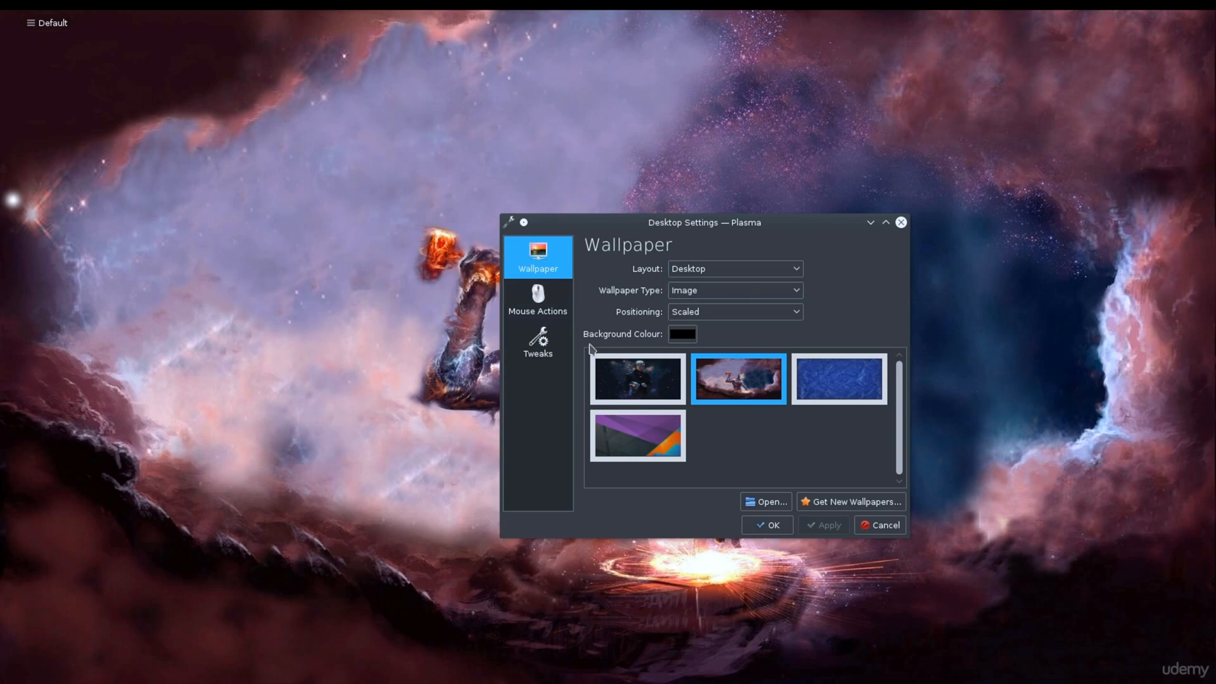
click(900, 223)
Step: Launch the Konsole terminal from the application launcher and move its window around the desktop to demonstrate its translucency while moving
mouse_move(174, 13)
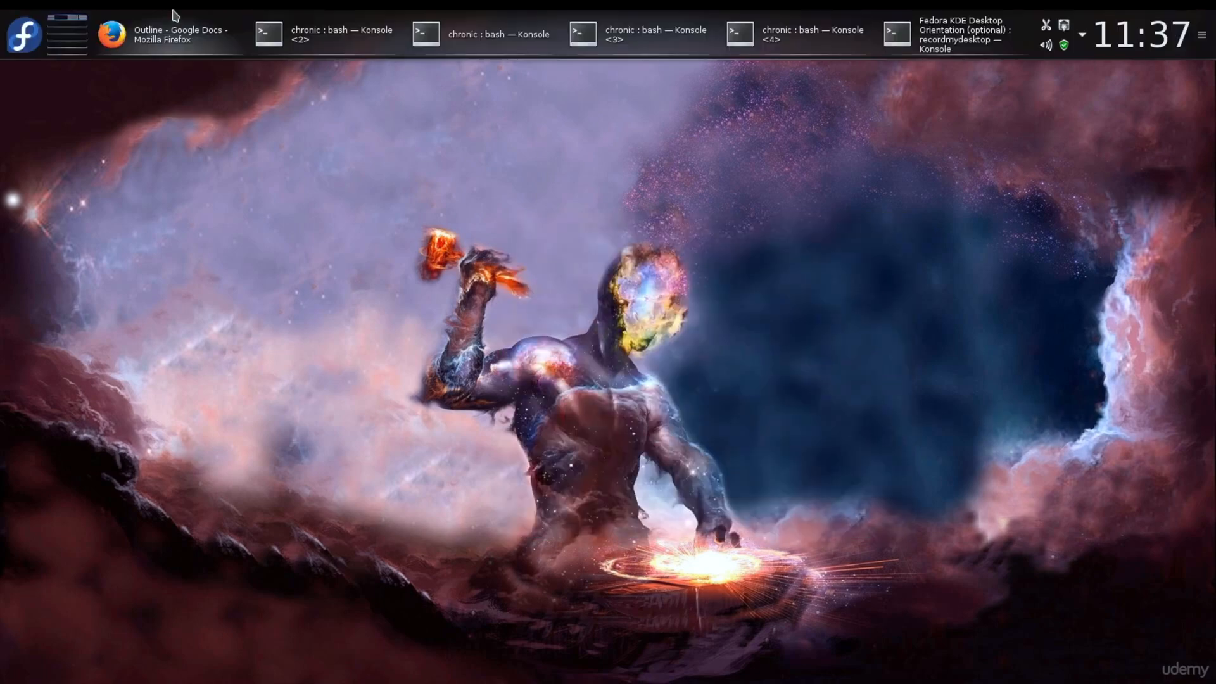
click(26, 38)
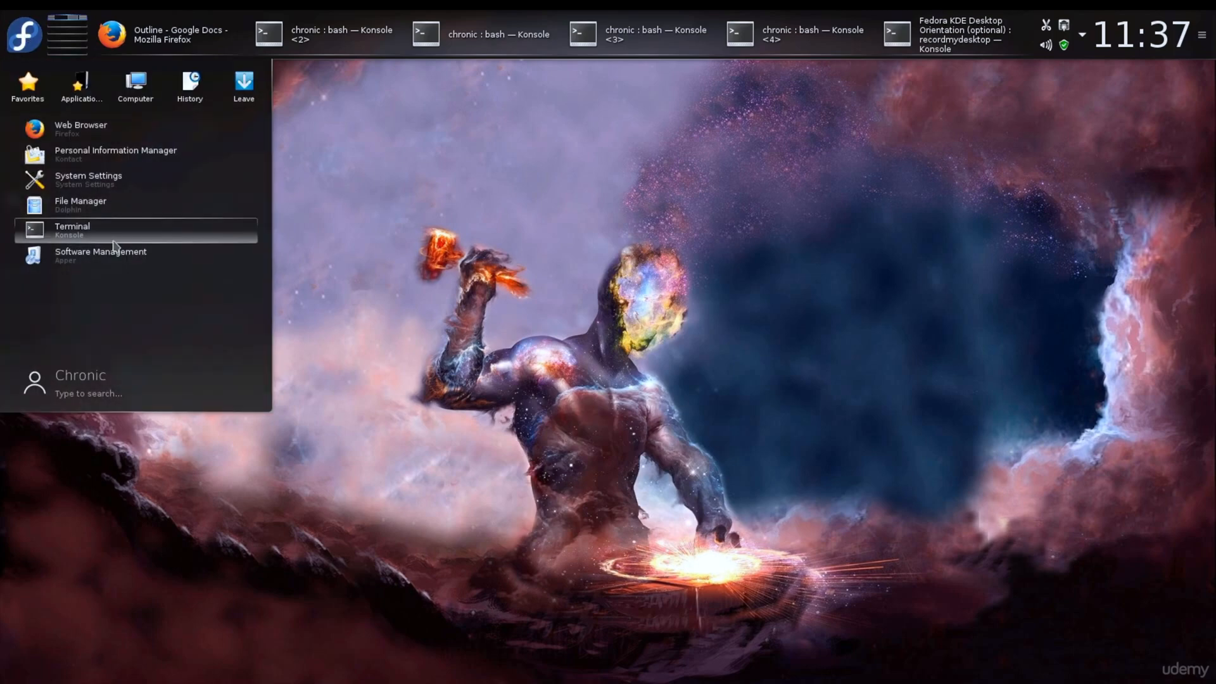
click(114, 241)
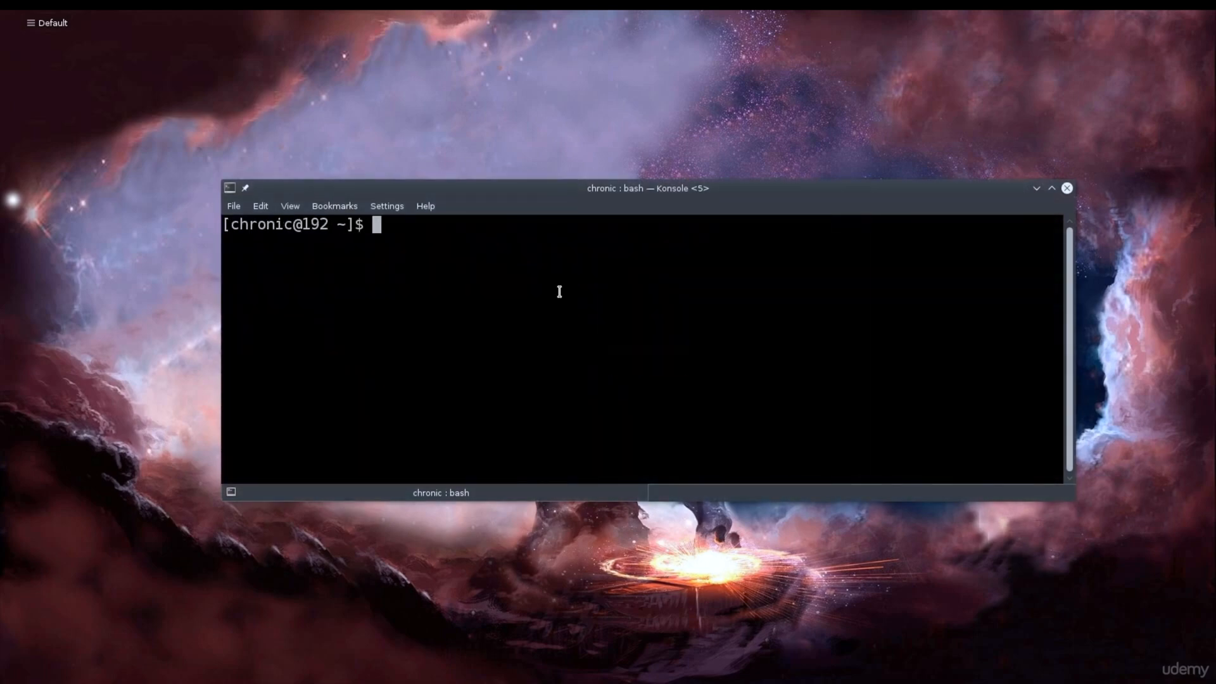
drag(651, 186, 649, 172)
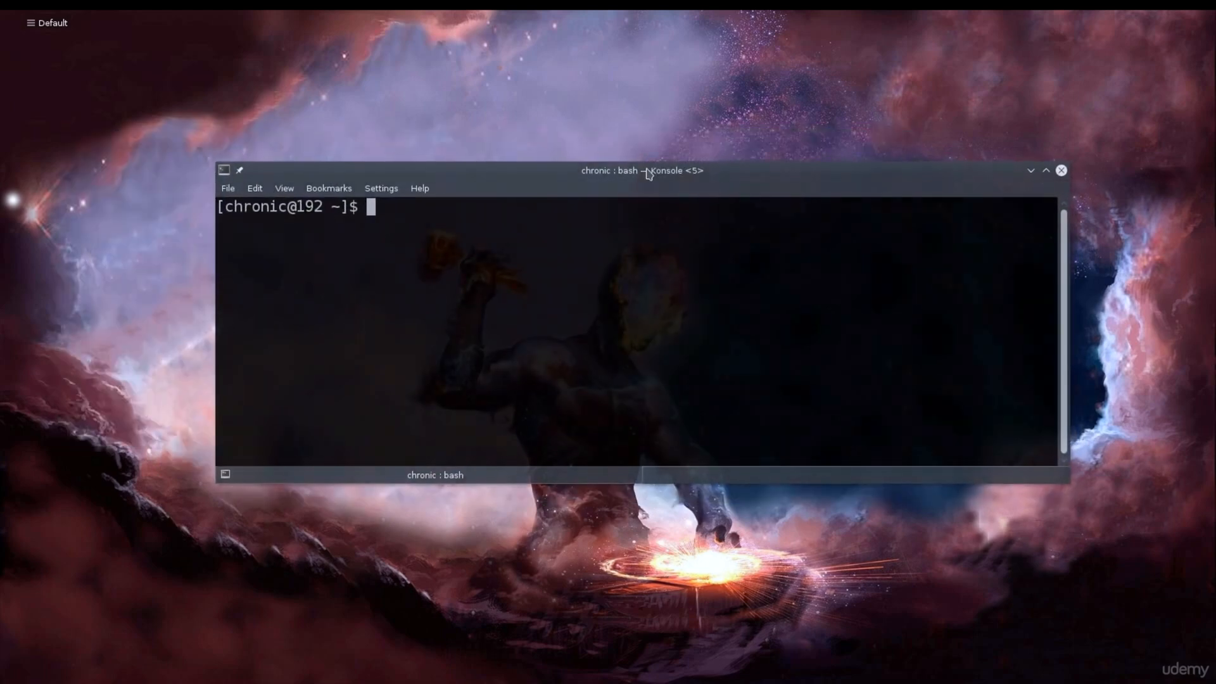
drag(649, 172, 616, 179)
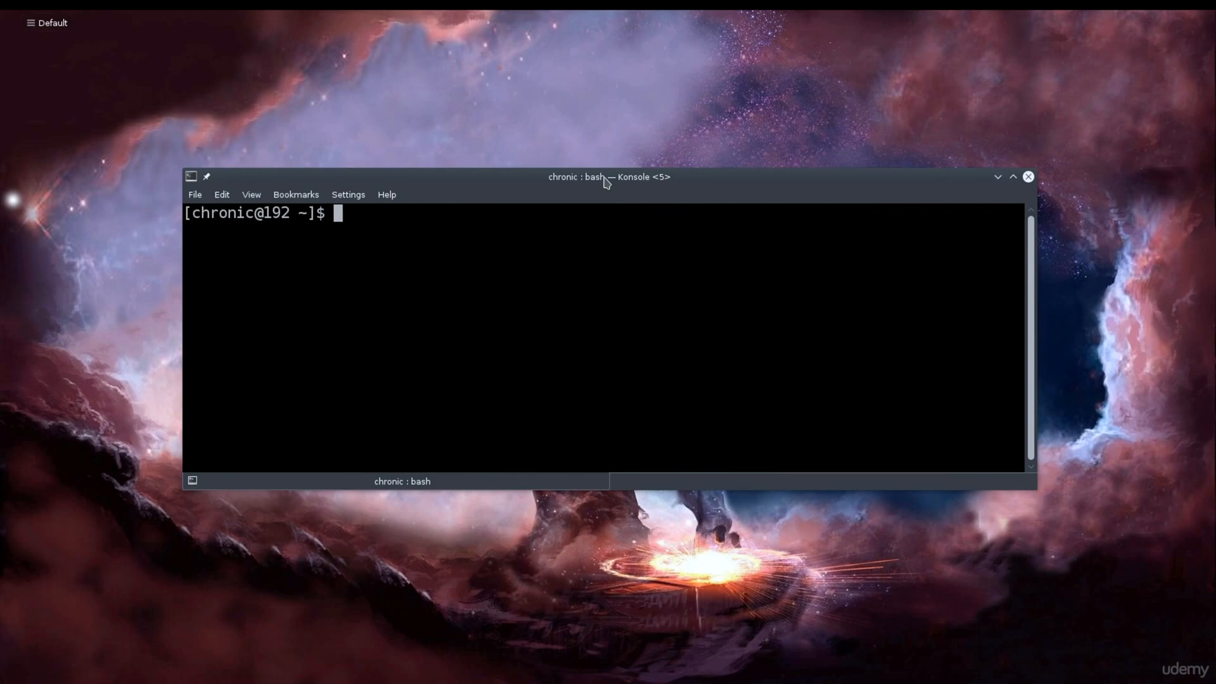
drag(605, 182, 611, 199)
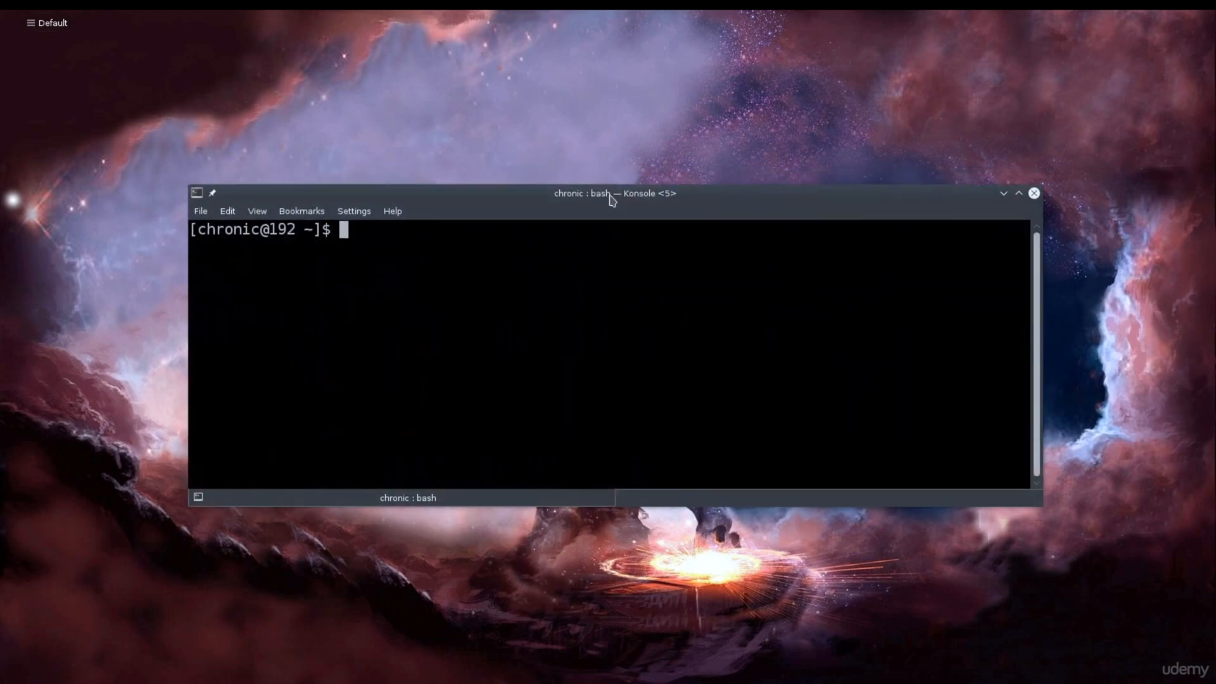